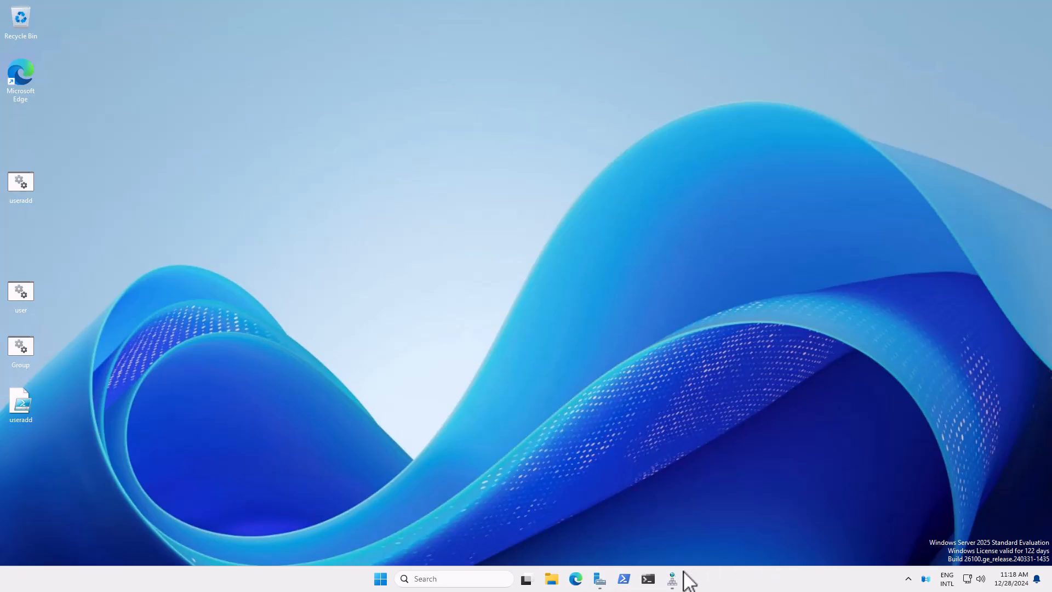
Confirm the Computers container in Active Directory Users and Computers is empty.
{"action": "left_click", "coordinate": [603, 584]}
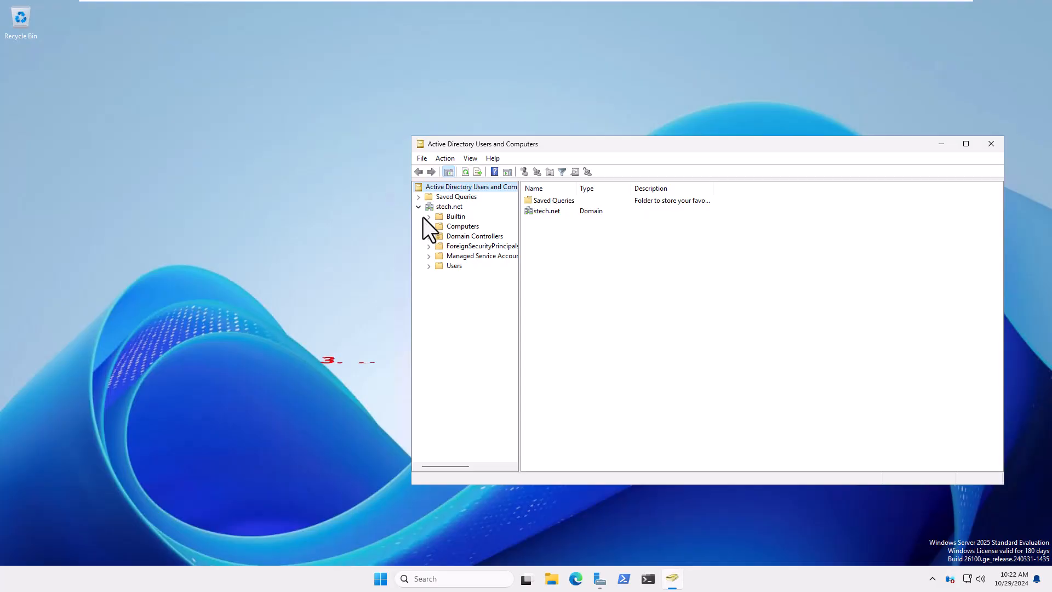
{"action": "left_click", "coordinate": [445, 227]}
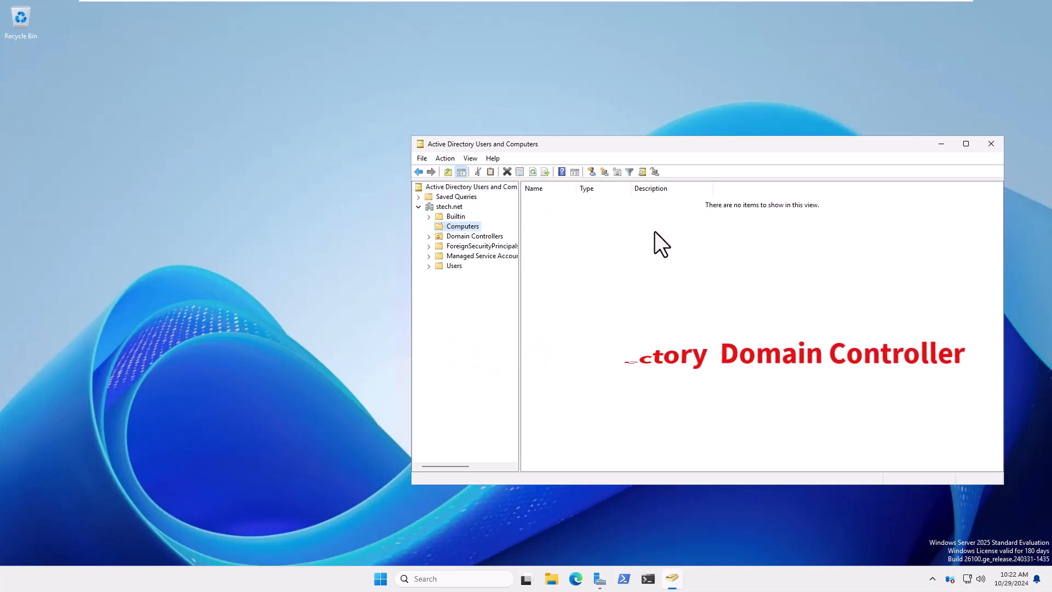
{"action": "left_click", "coordinate": [429, 237]}
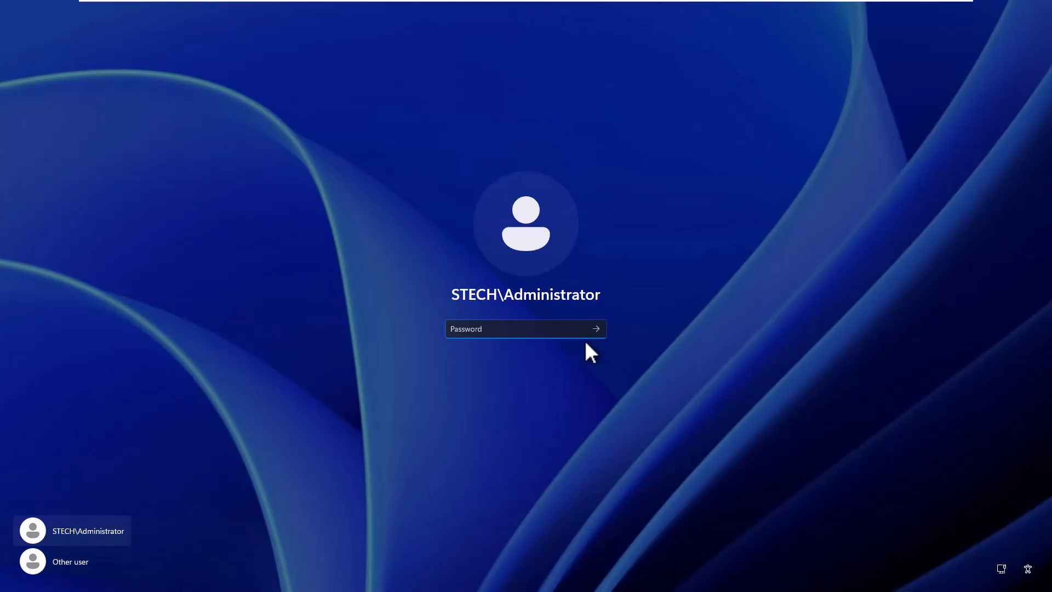
Sign in with the administrator password, then lock the session from the Start menu.
{"action": "key", "text": "ctrl+v"}
{"action": "key", "text": "Return"}
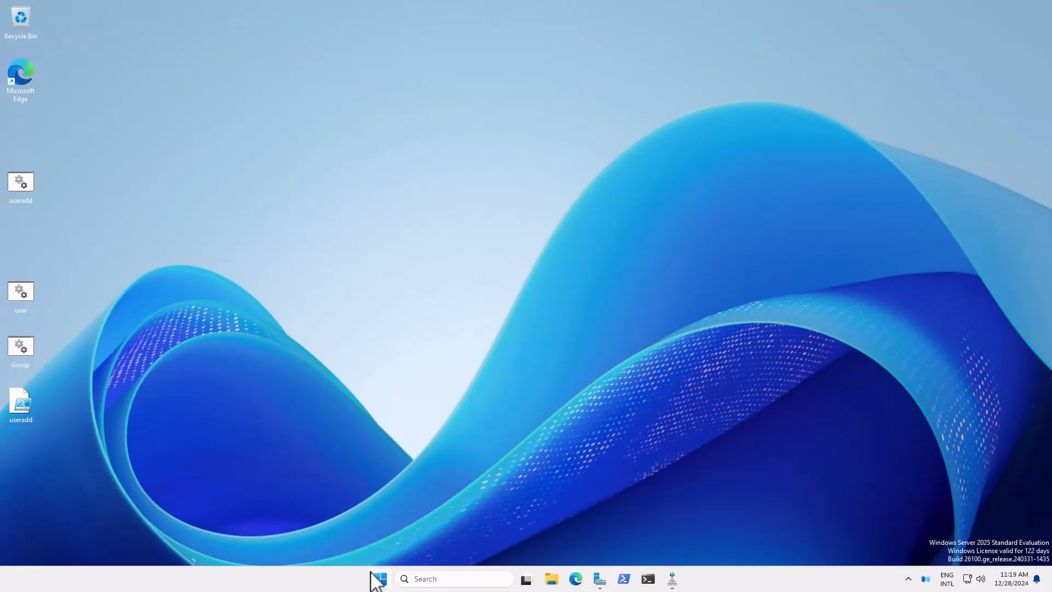
{"action": "left_click", "coordinate": [378, 577]}
{"action": "left_click", "coordinate": [386, 540]}
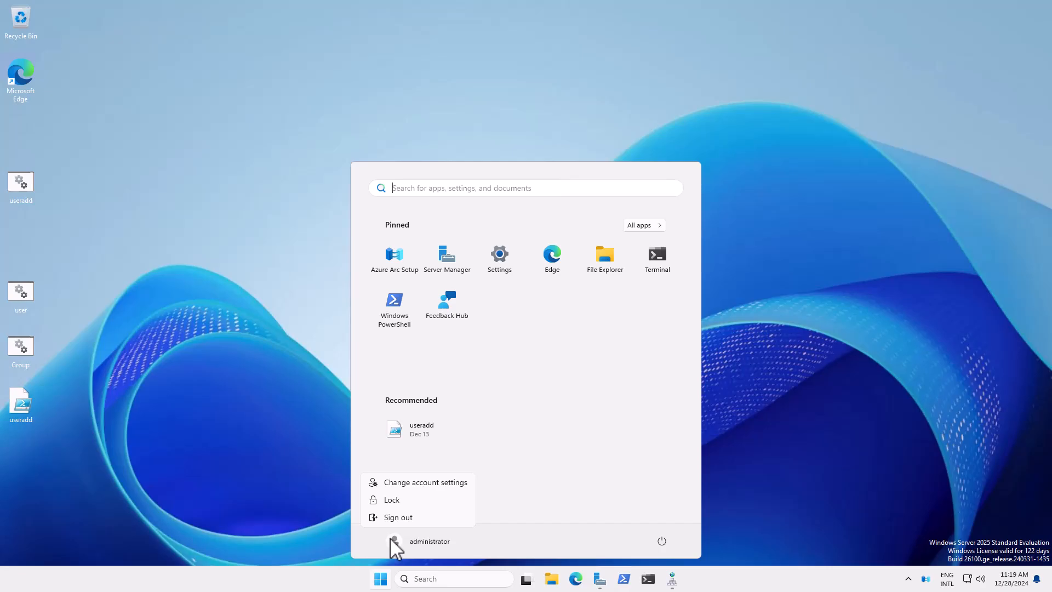
{"action": "left_click", "coordinate": [386, 501]}
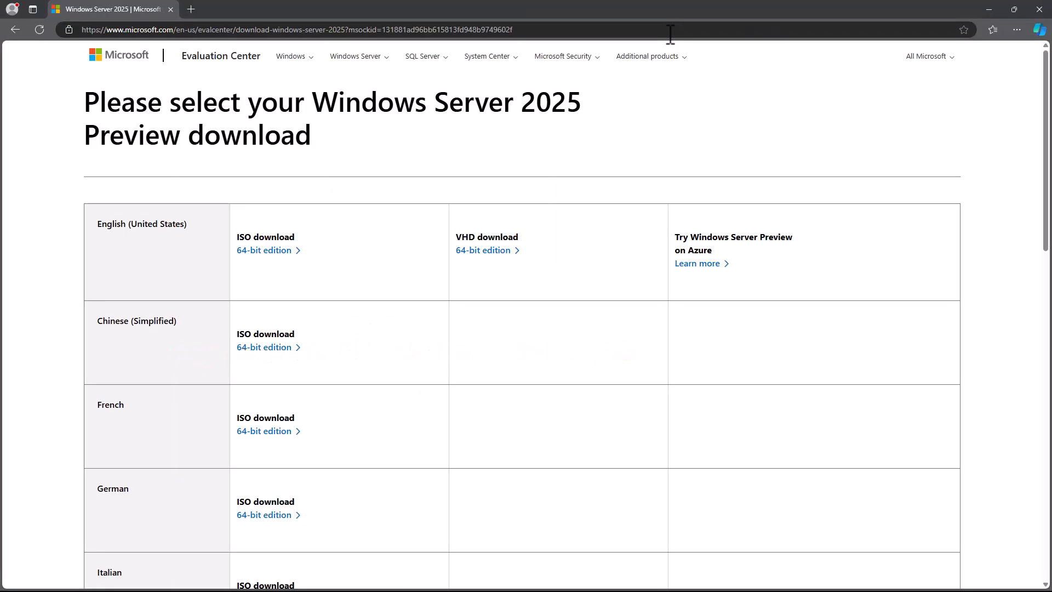
Download the English 64-bit Windows Server 2025 ISO and check it in its downloads folder.
{"action": "left_click", "coordinate": [269, 254]}
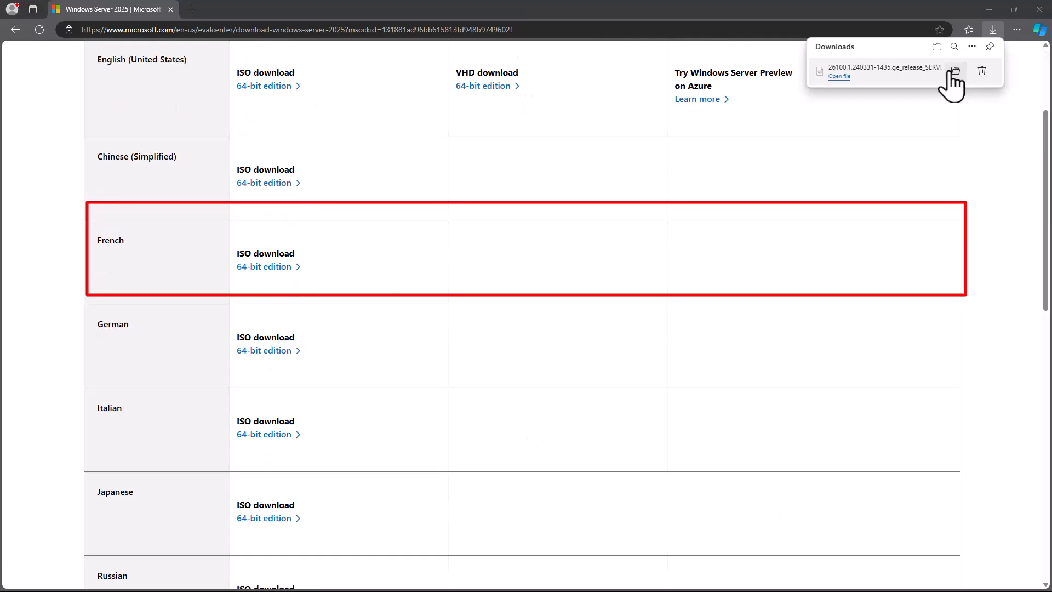
{"action": "left_click", "coordinate": [950, 76]}
{"action": "left_click", "coordinate": [1039, 12]}
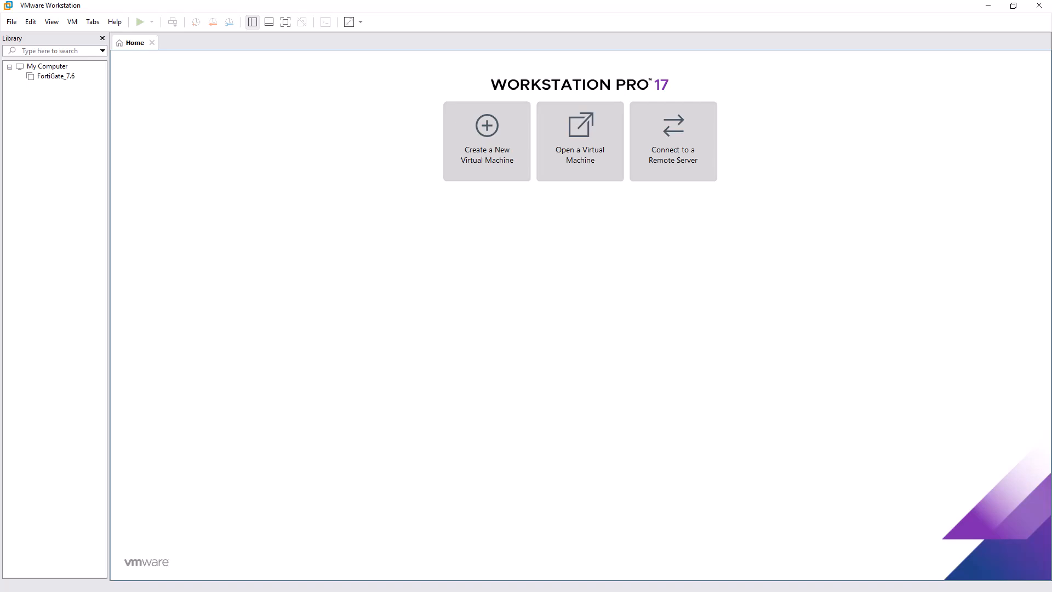
Start a custom new virtual machine keeping Workstation 17.5.x hardware compatibility.
{"action": "left_click", "coordinate": [503, 154]}
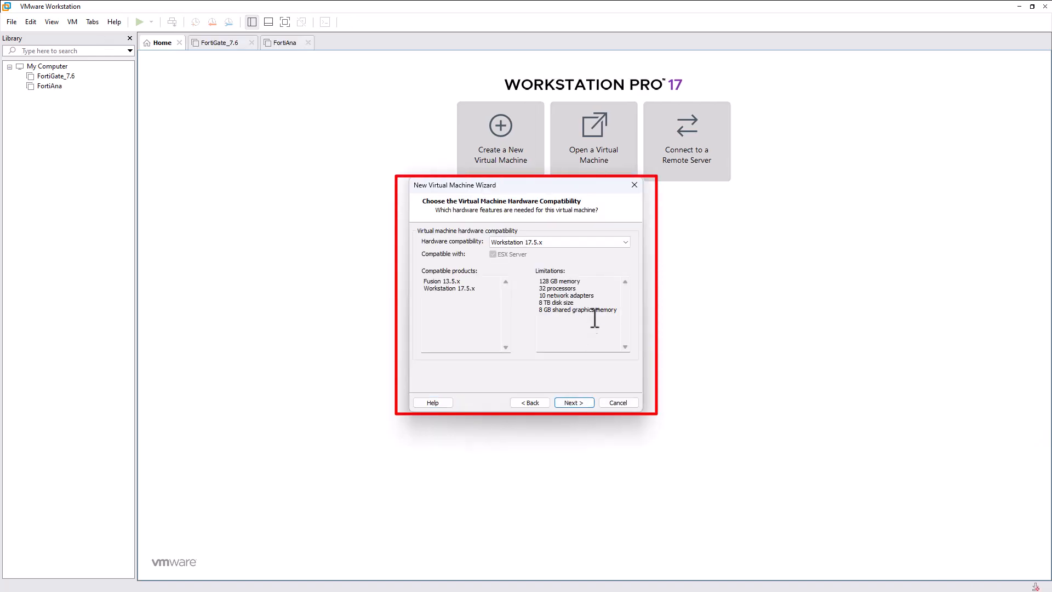
{"action": "left_click", "coordinate": [594, 243]}
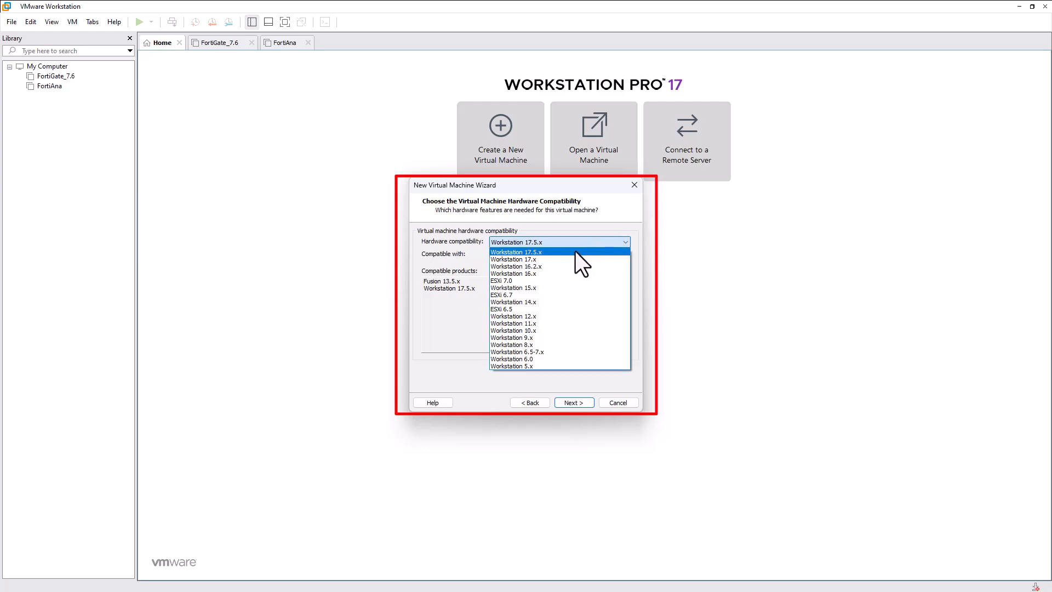
{"action": "left_click", "coordinate": [574, 251]}
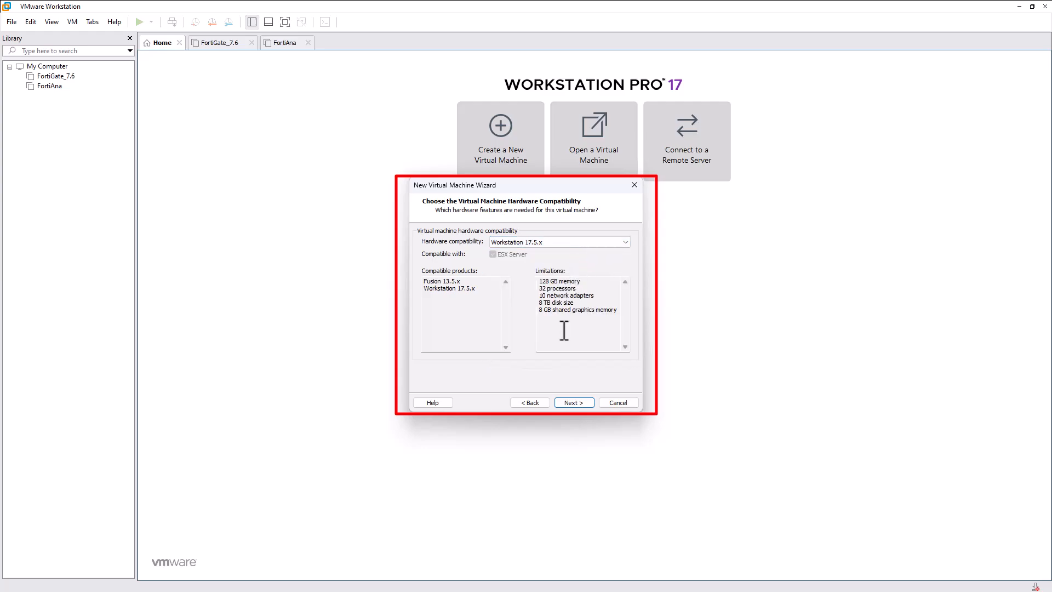
{"action": "left_click", "coordinate": [562, 395]}
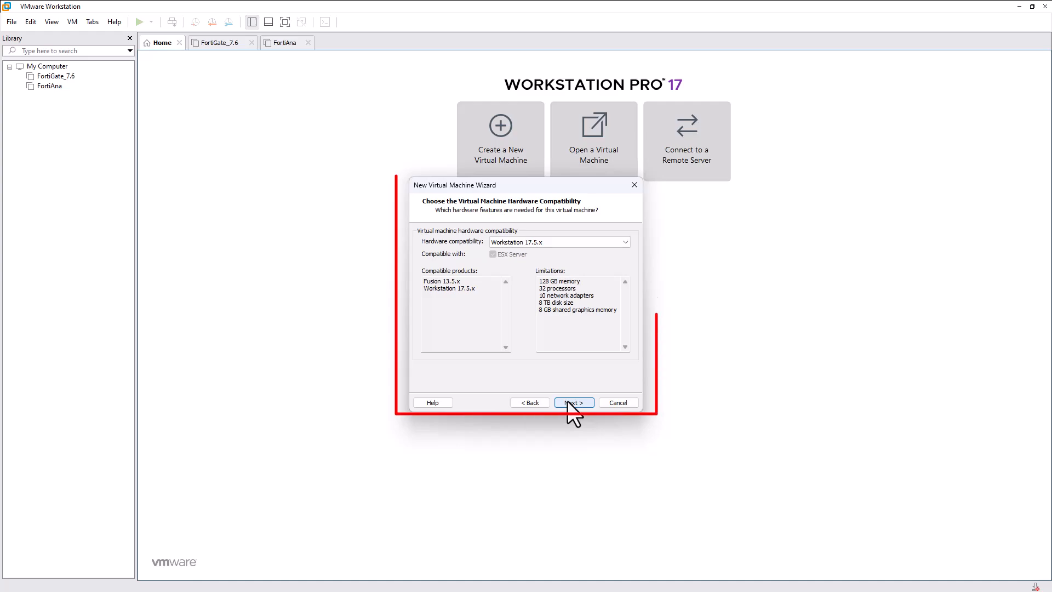
Choose Microsoft Windows with Windows Server 2022 as the guest operating system.
{"action": "left_click", "coordinate": [594, 243]}
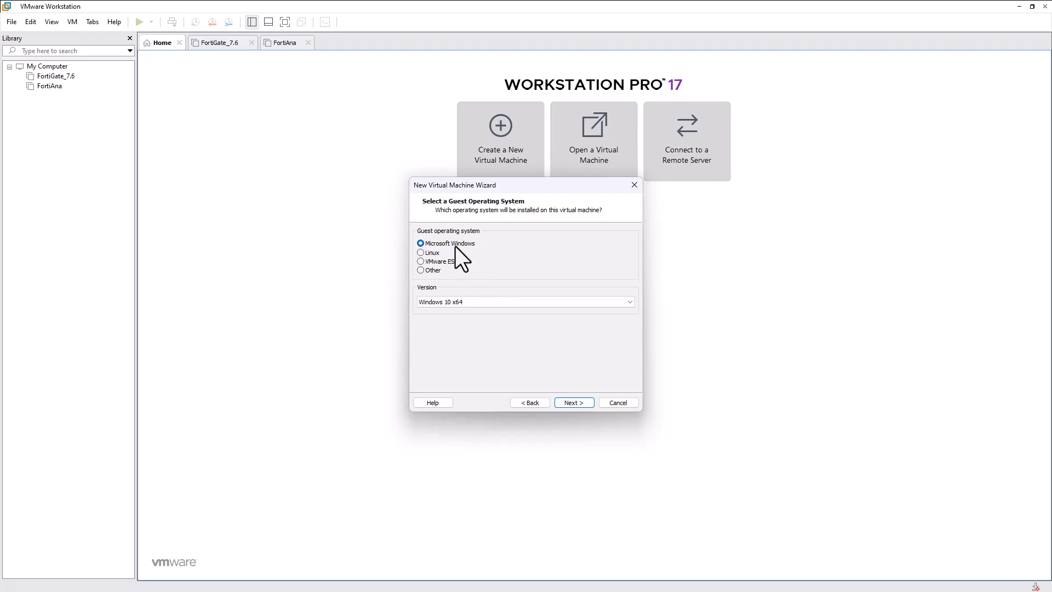
{"action": "left_click", "coordinate": [522, 302]}
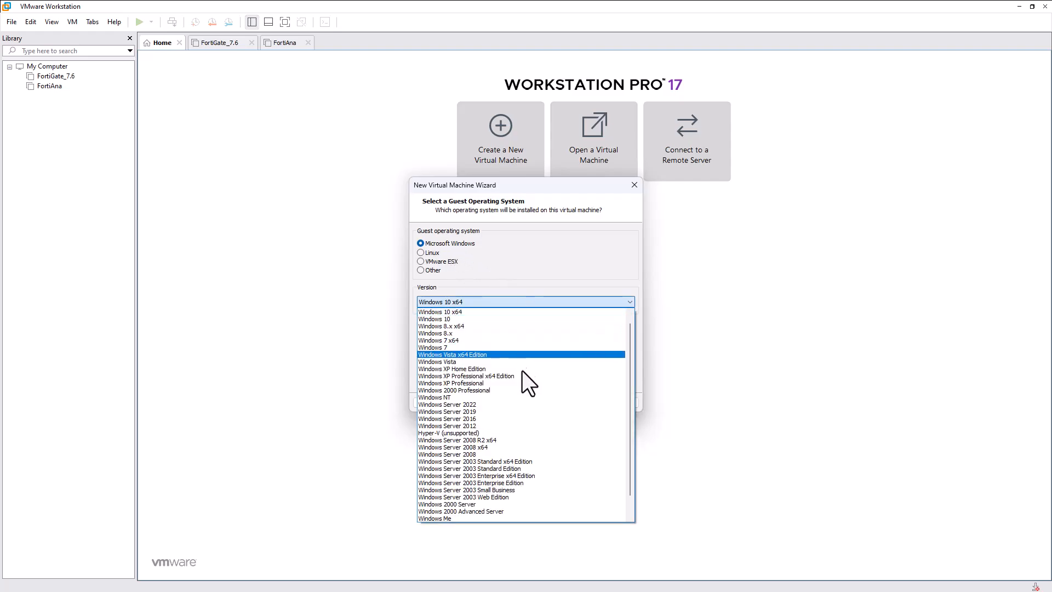
{"action": "scroll", "coordinate": [520, 414], "scroll_direction": "down", "scroll_amount": 1}
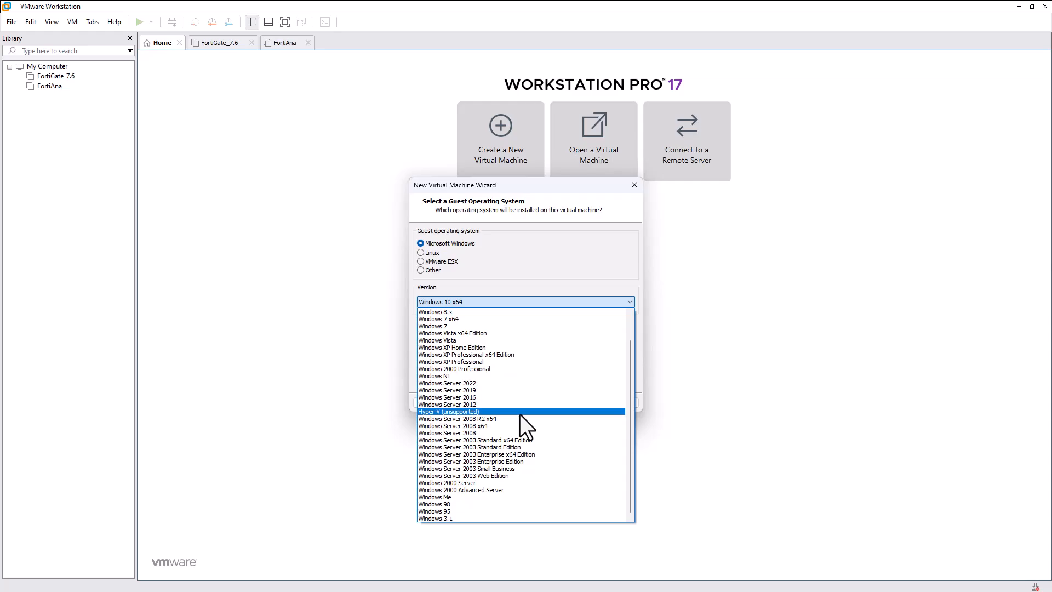
{"action": "left_click", "coordinate": [511, 383]}
{"action": "left_click", "coordinate": [520, 303]}
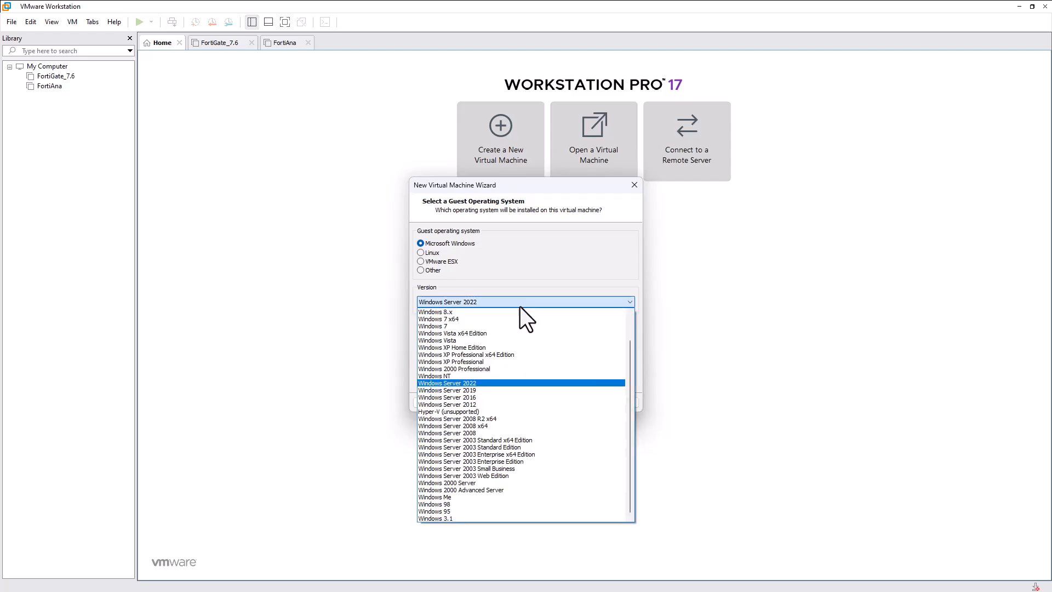
{"action": "left_click", "coordinate": [468, 382]}
{"action": "left_click", "coordinate": [569, 402]}
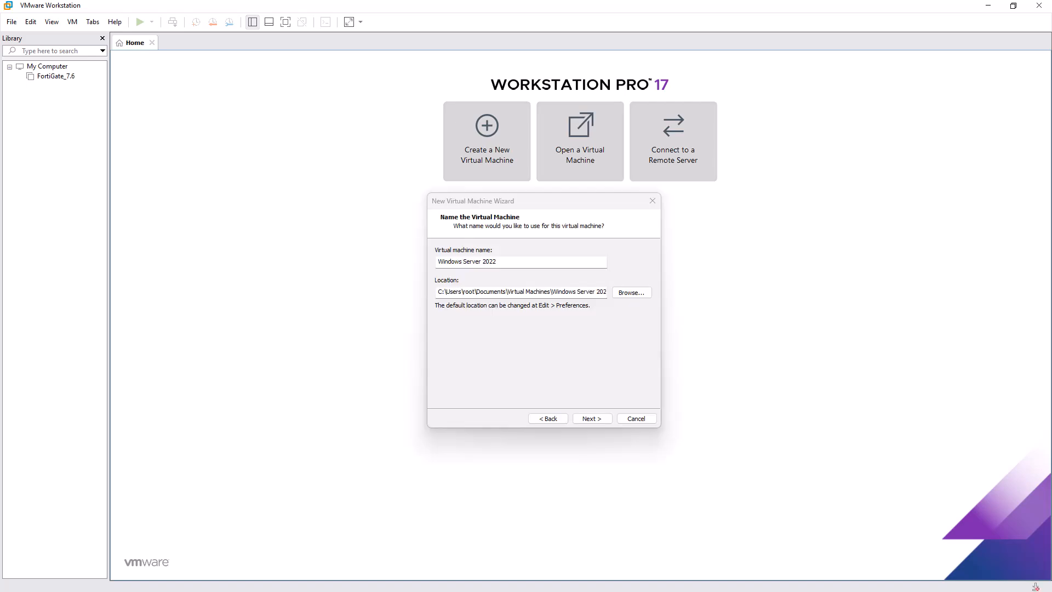
Name the virtual machine SRV-LAB-2025.
{"action": "left_click", "coordinate": [508, 262]}
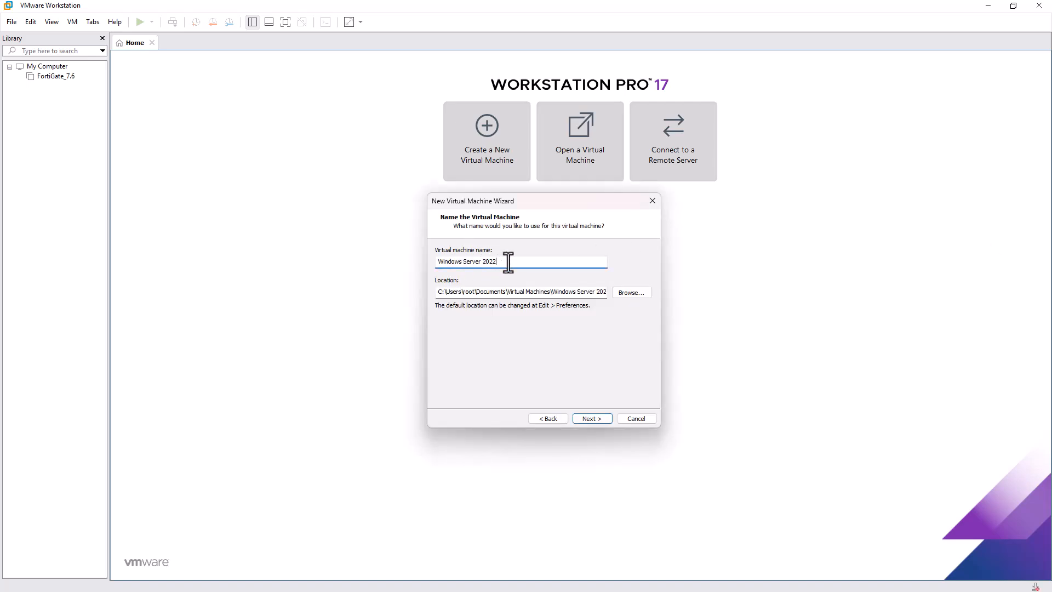
{"action": "key", "text": "ctrl+a"}
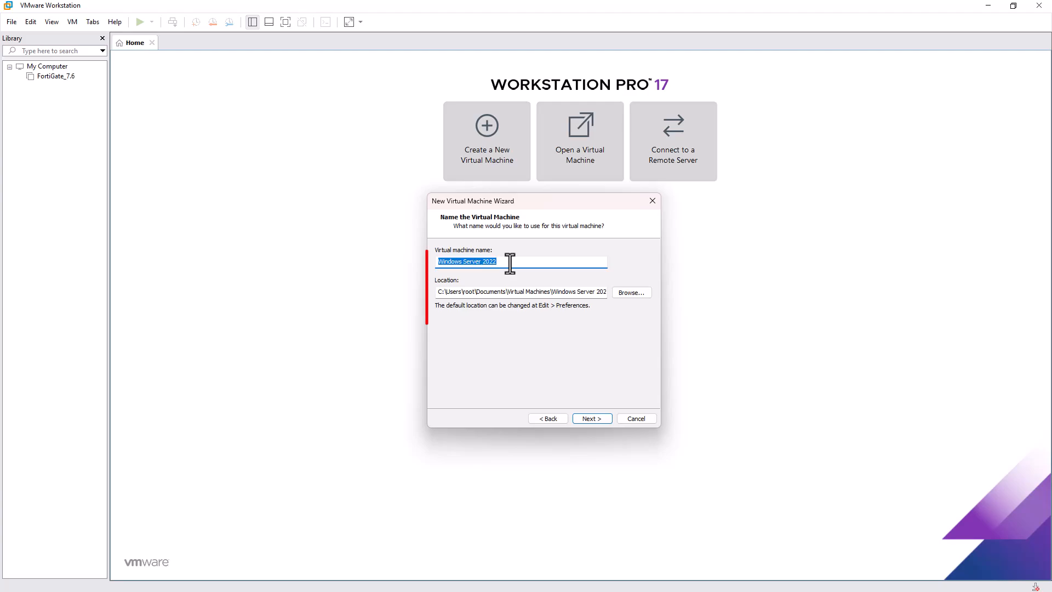
{"action": "type", "text": "SRV"}
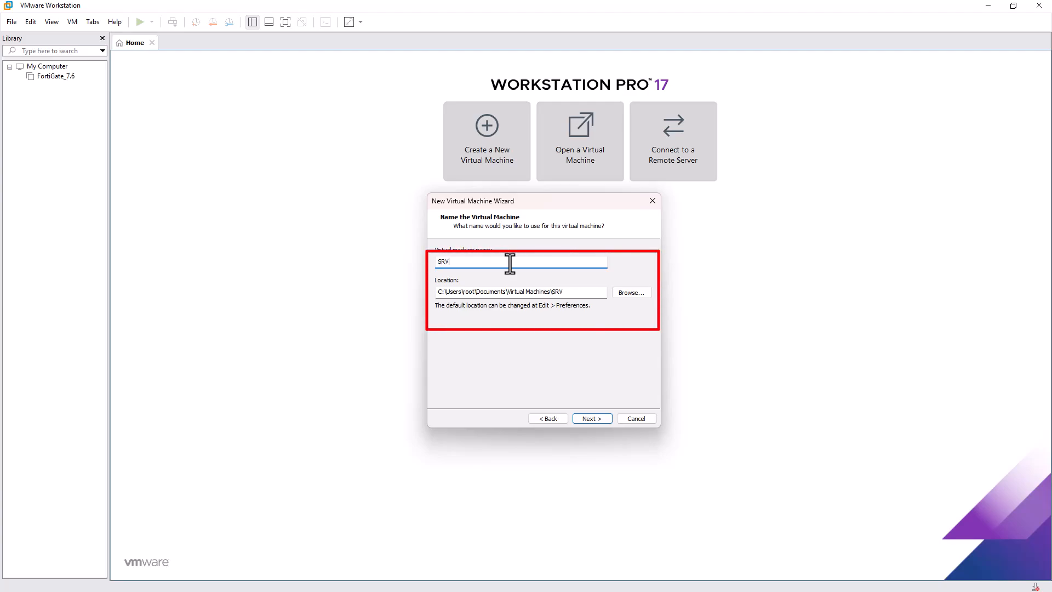
{"action": "type", "text": "-LAB-2025"}
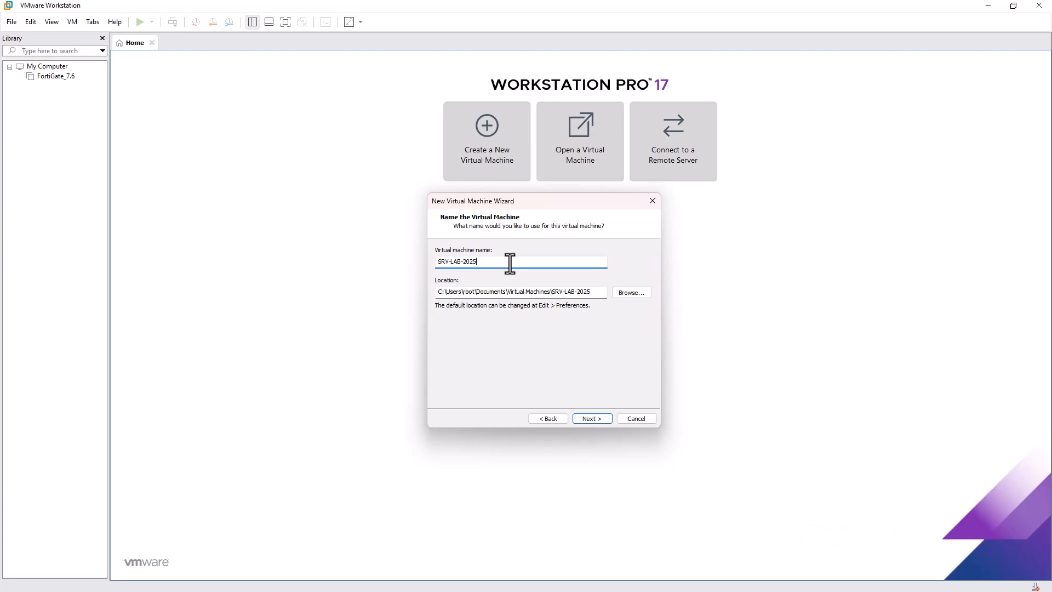
Keep UEFI firmware and 2 processor cores, then adjust the memory slider.
{"action": "left_click", "coordinate": [593, 418]}
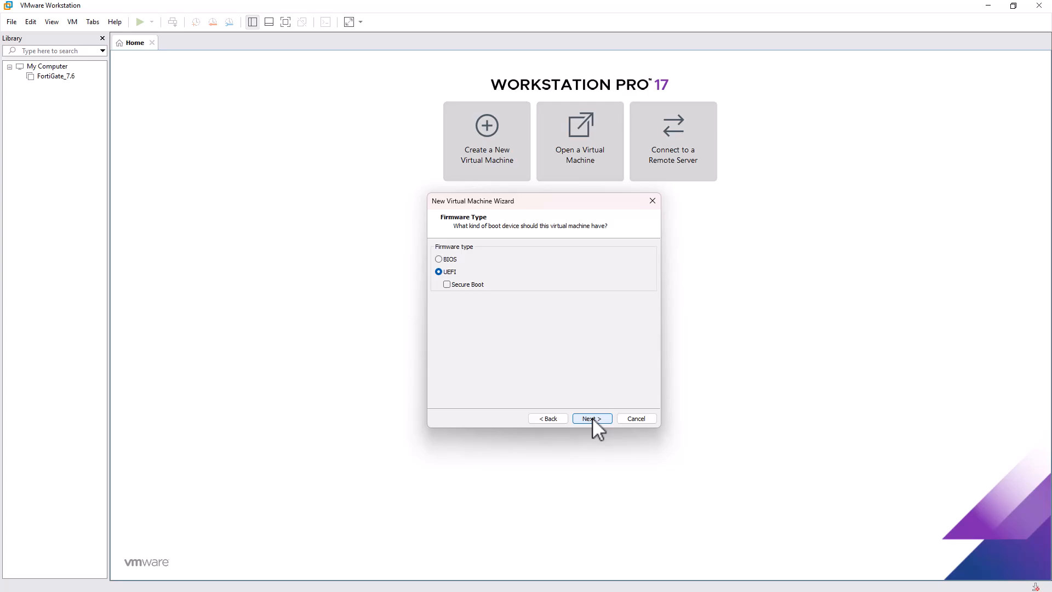
{"action": "left_click", "coordinate": [593, 418]}
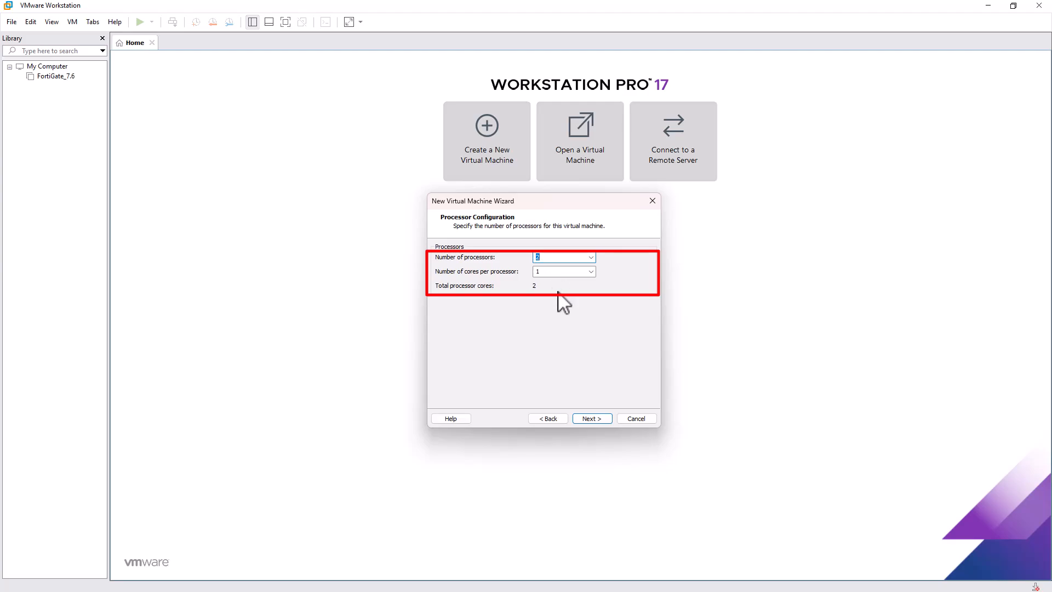
{"action": "left_click", "coordinate": [588, 418]}
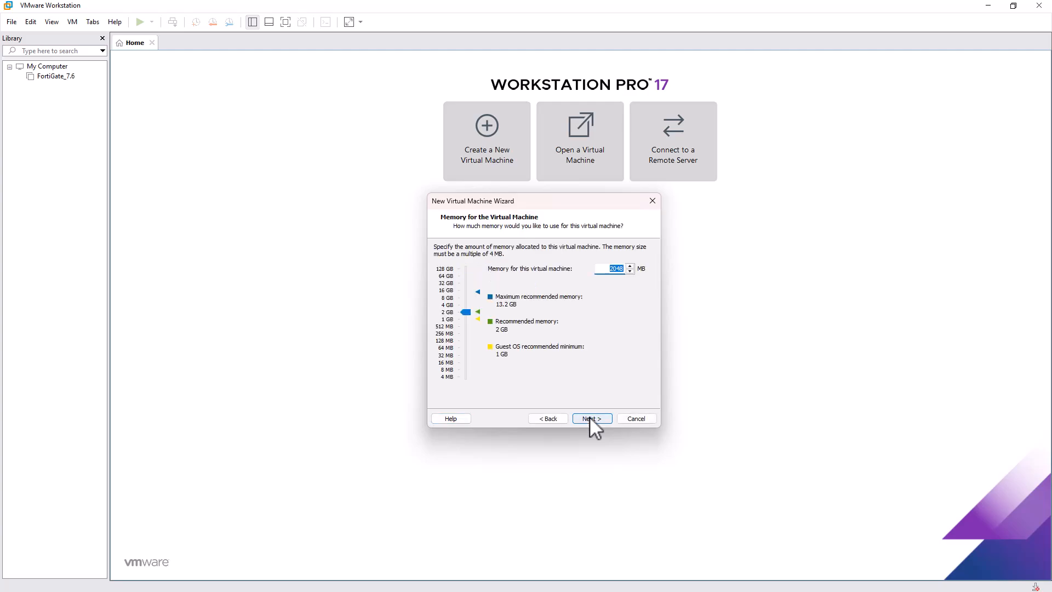
{"action": "left_click_drag", "start_coordinate": [466, 313], "coordinate": [463, 307]}
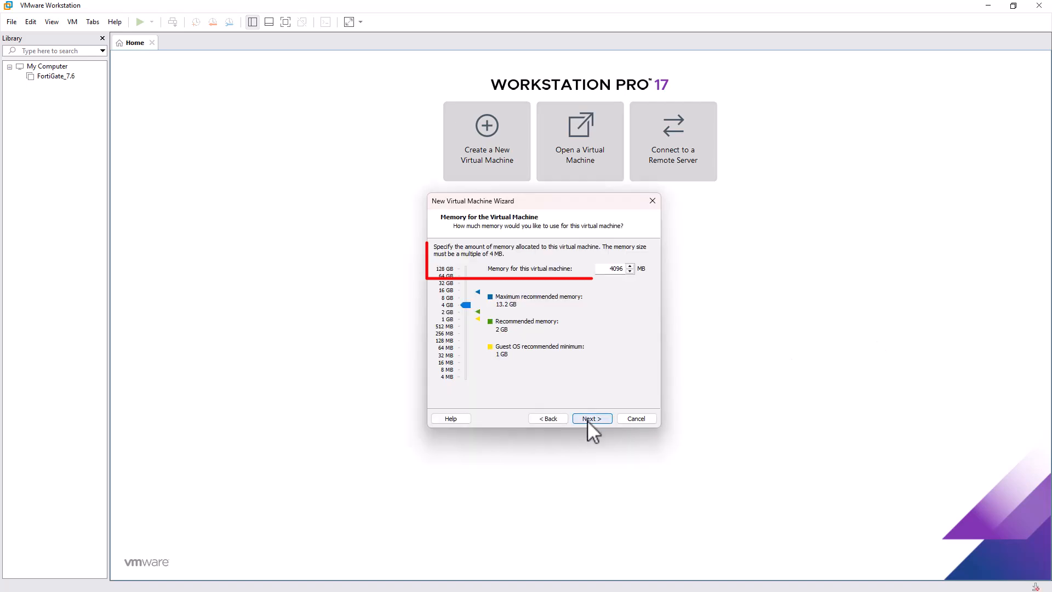
Accept the memory, then choose bridged networking, the LSI Logic SAS controller and an NVMe disk.
{"action": "left_click", "coordinate": [588, 418]}
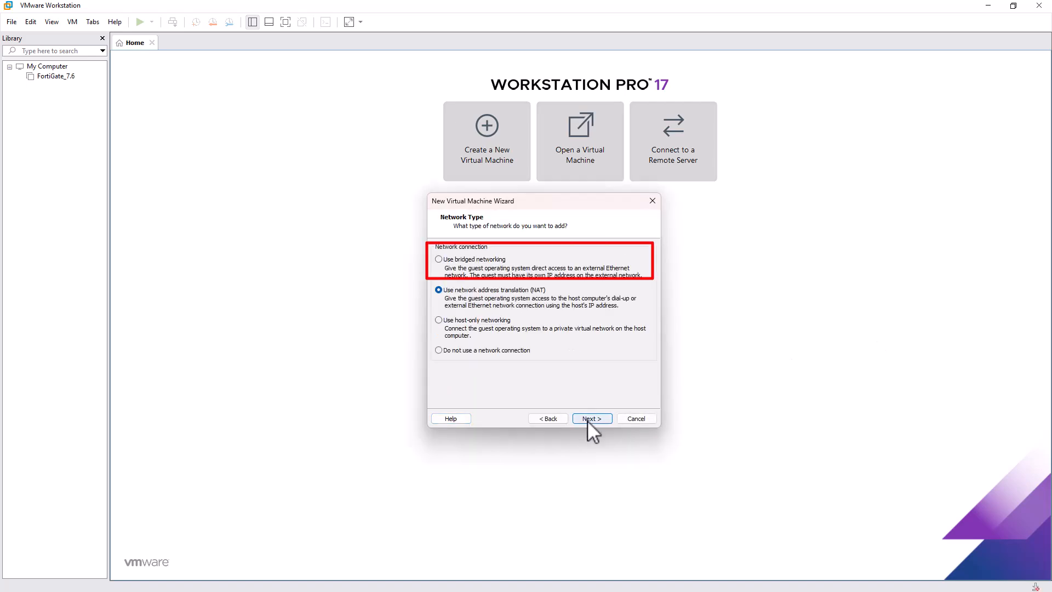
{"action": "left_click", "coordinate": [488, 260]}
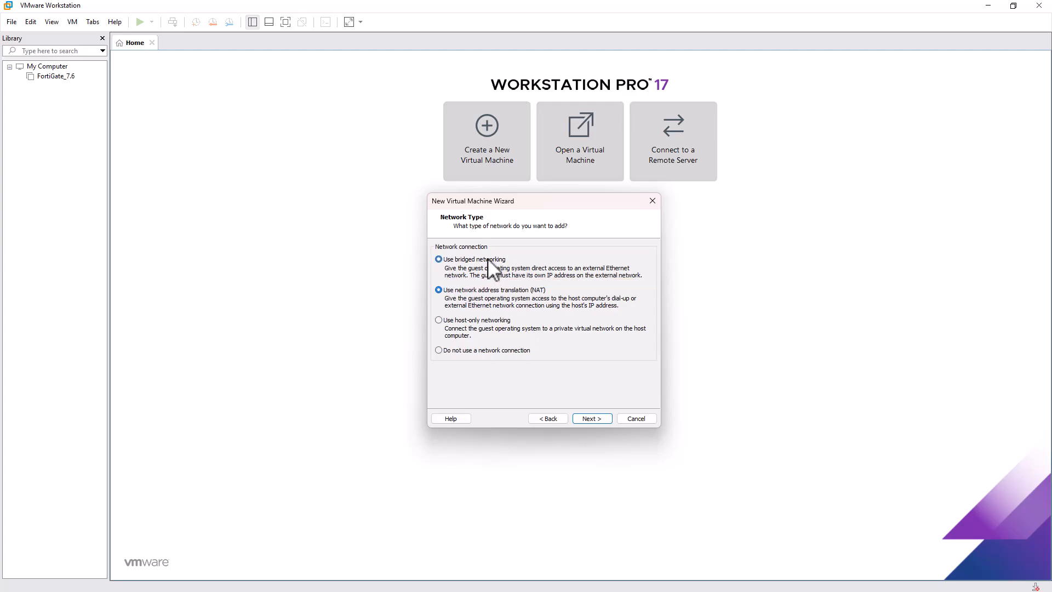
{"action": "left_click", "coordinate": [592, 417]}
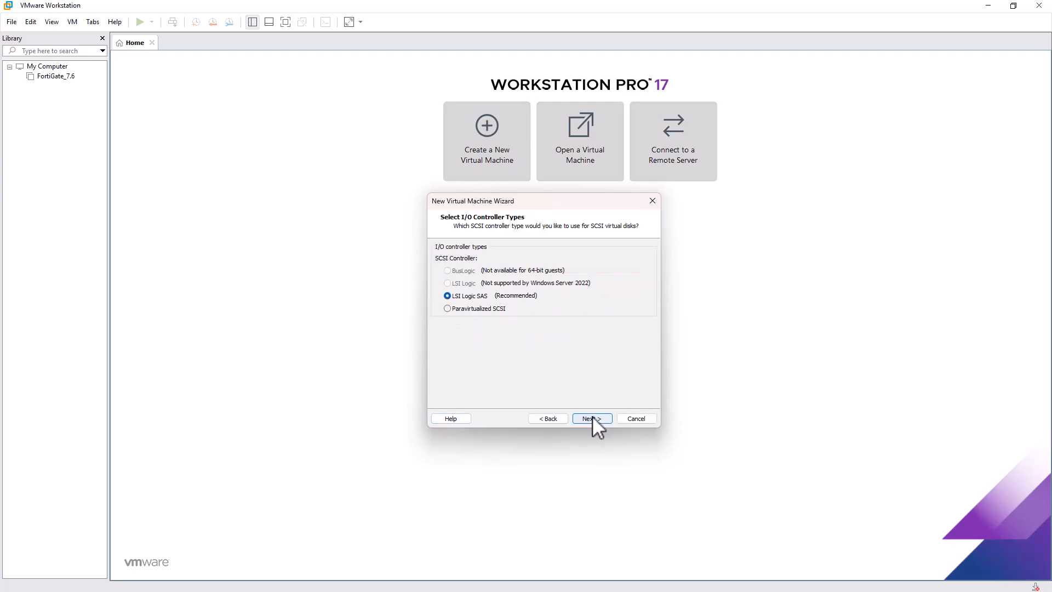
{"action": "left_click", "coordinate": [592, 418]}
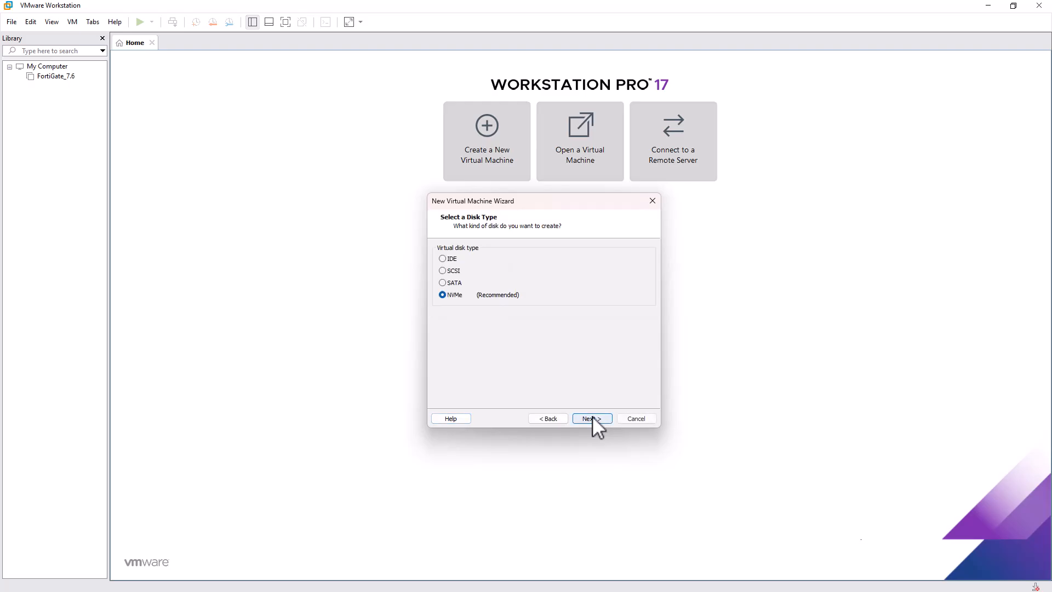
{"action": "left_click", "coordinate": [592, 418]}
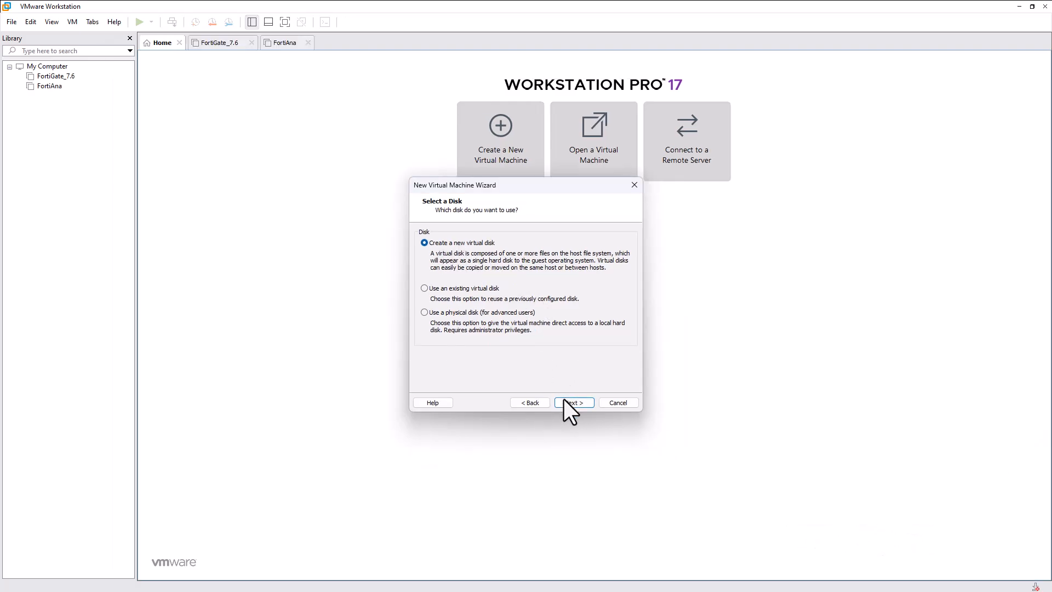
Create a new 100 GB single-file virtual disk with the default file name and finish the wizard.
{"action": "left_click", "coordinate": [564, 399]}
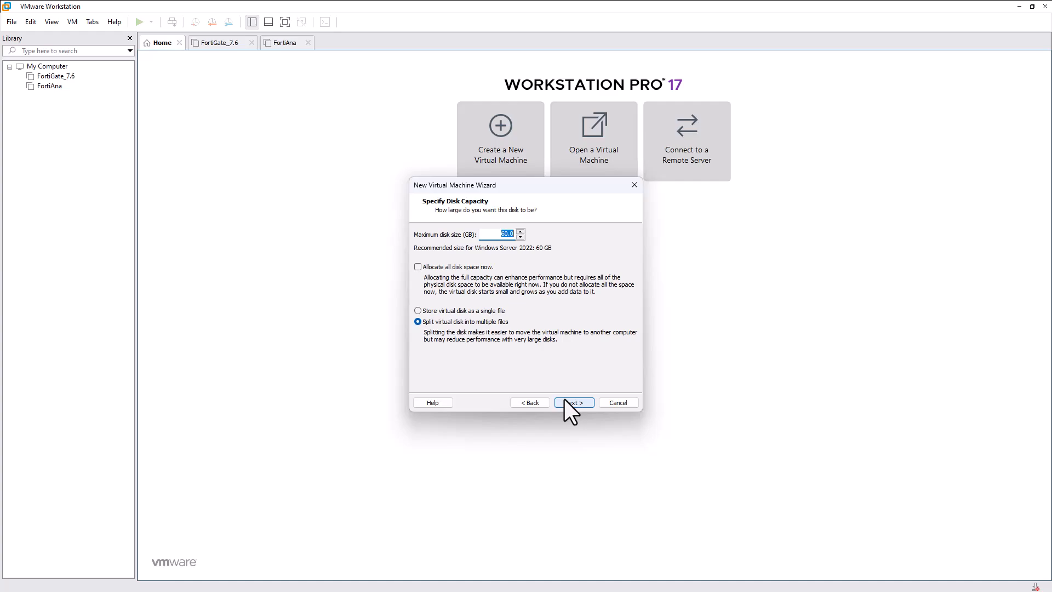
{"action": "type", "text": "100"}
{"action": "left_click", "coordinate": [463, 312]}
{"action": "left_click", "coordinate": [590, 404]}
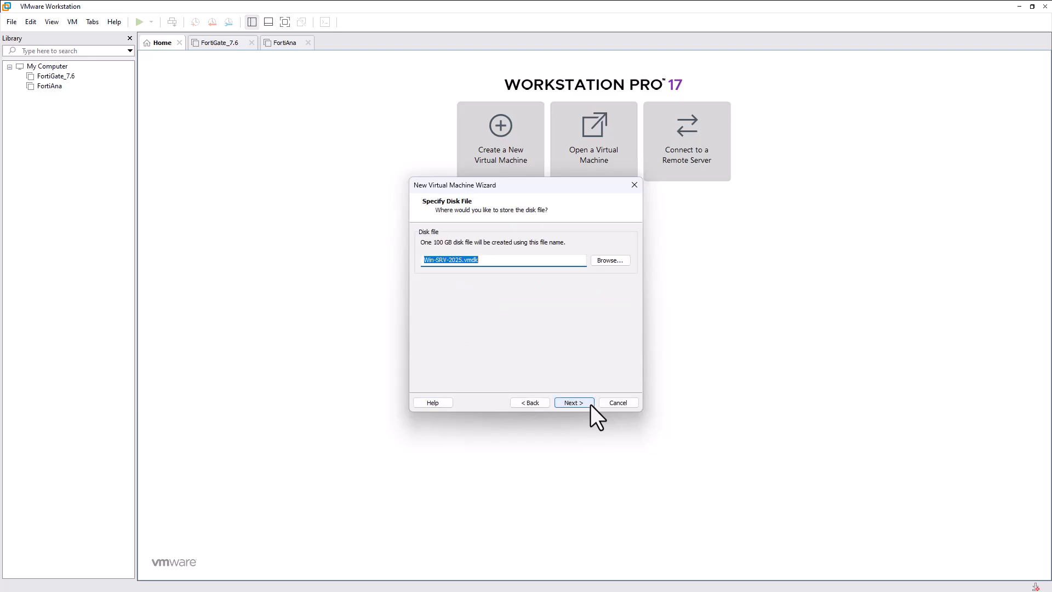
{"action": "left_click", "coordinate": [591, 404]}
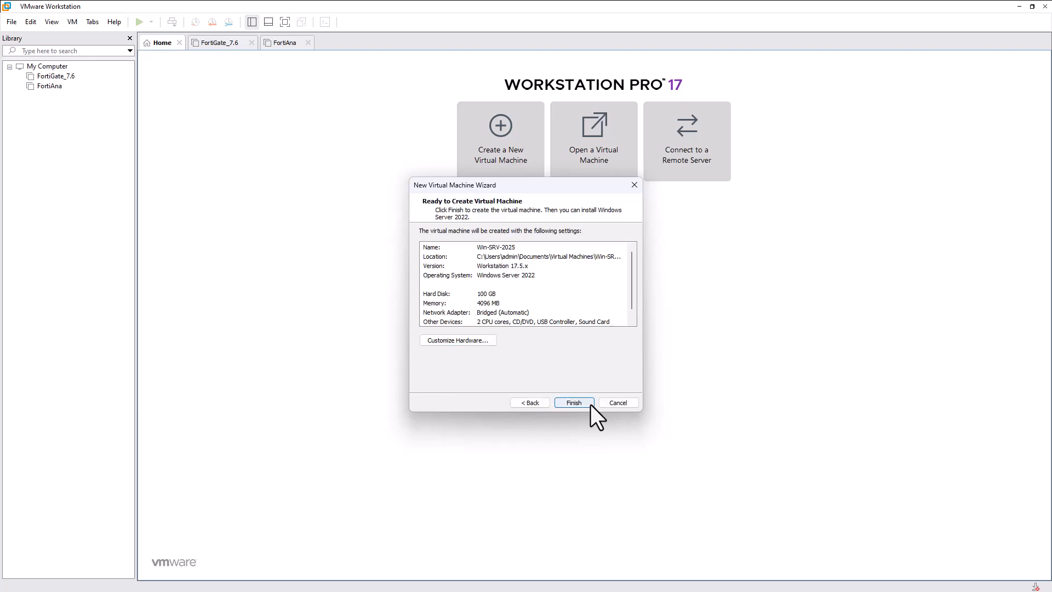
{"action": "left_click", "coordinate": [589, 404]}
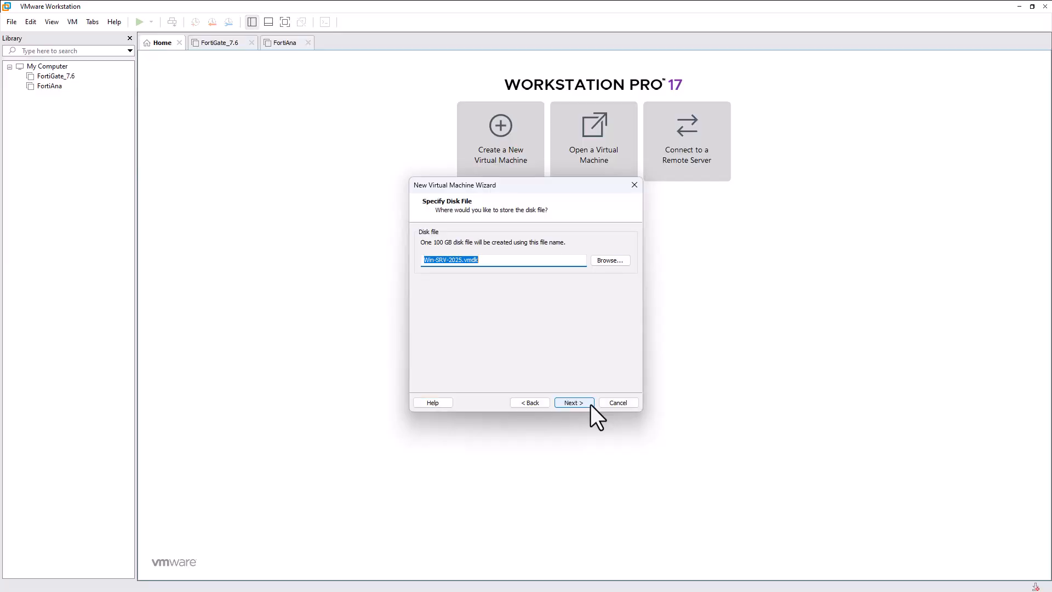
{"action": "left_click", "coordinate": [591, 405]}
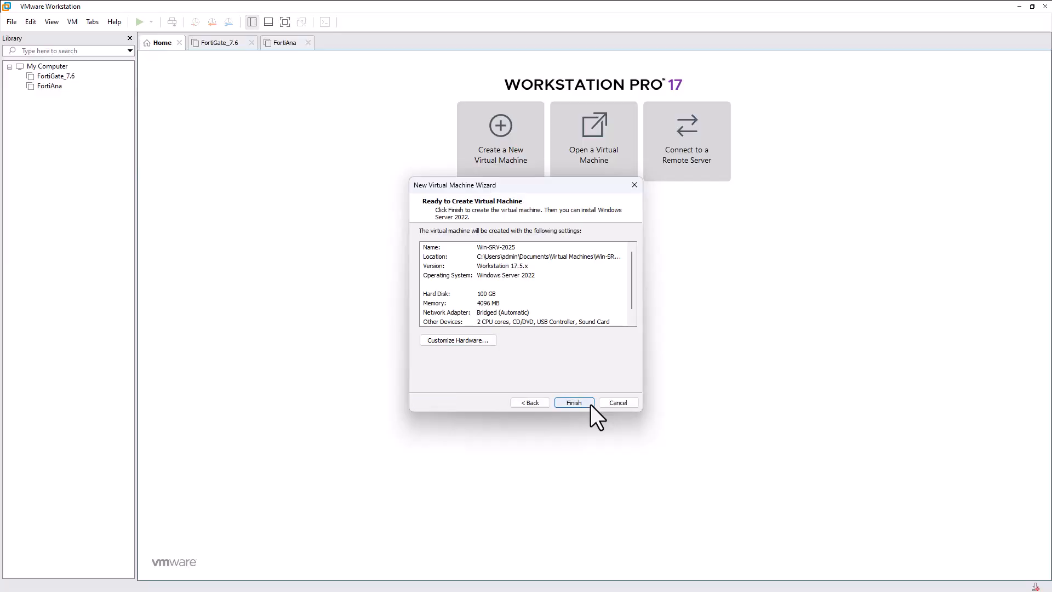
{"action": "left_click", "coordinate": [589, 405]}
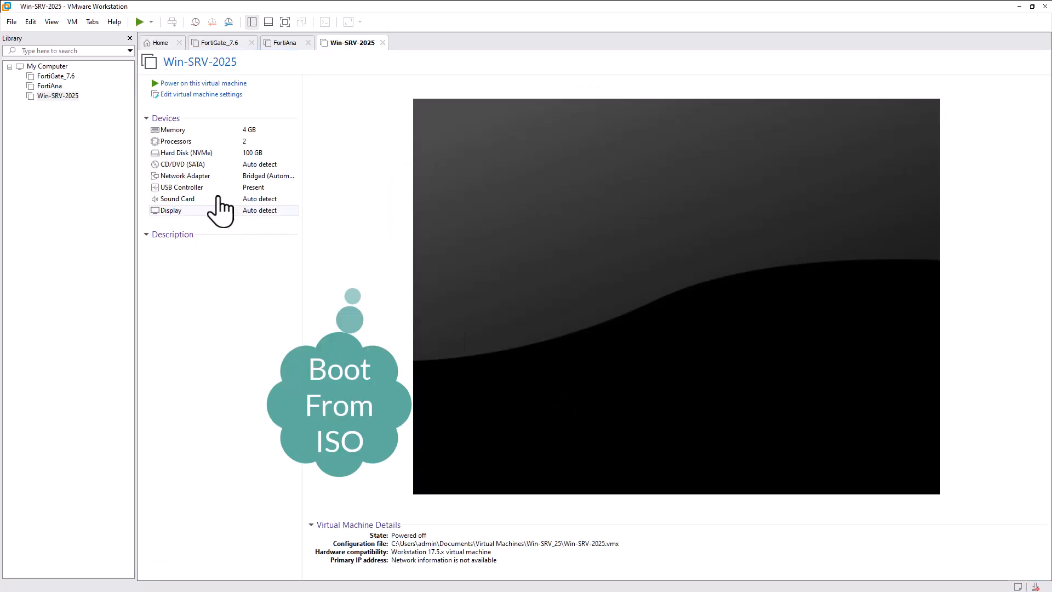
Attach the Windows Server ISO from Downloads to Win-SRV-2025's CD/DVD drive.
{"action": "left_click", "coordinate": [198, 166]}
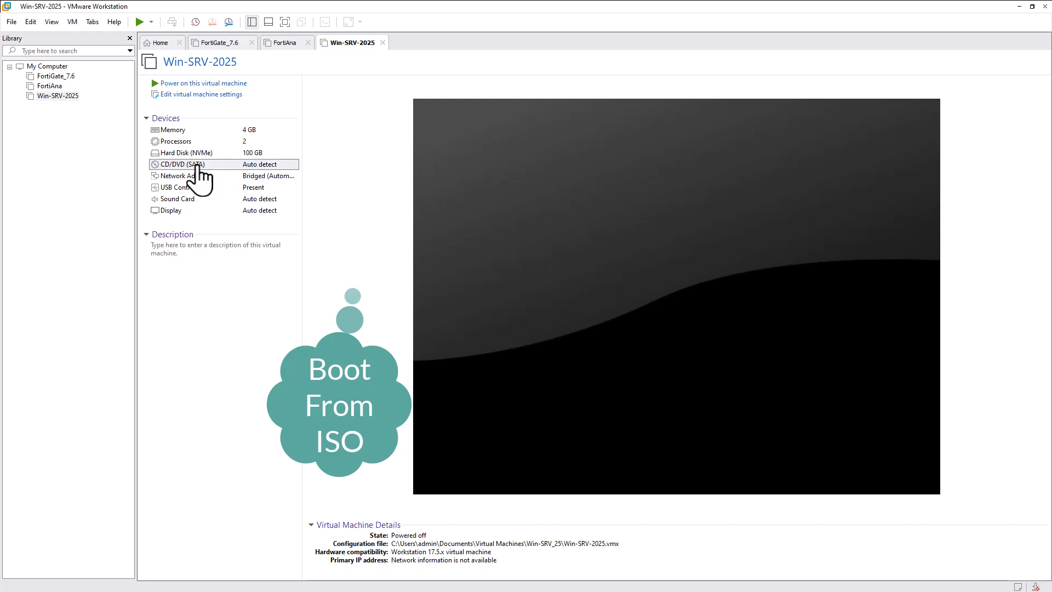
{"action": "double_click", "coordinate": [198, 166]}
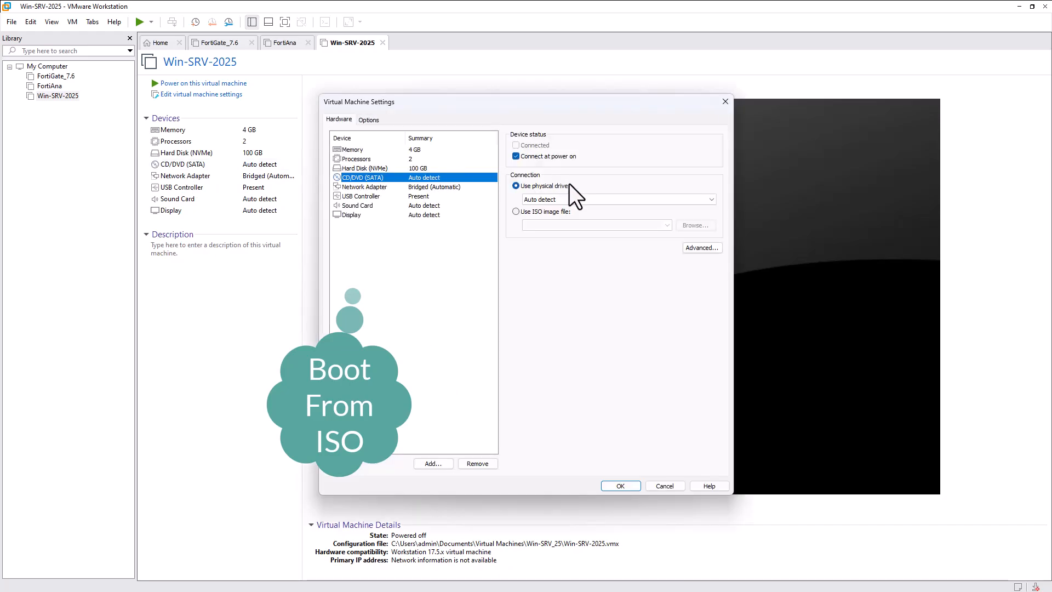
{"action": "left_click", "coordinate": [558, 210]}
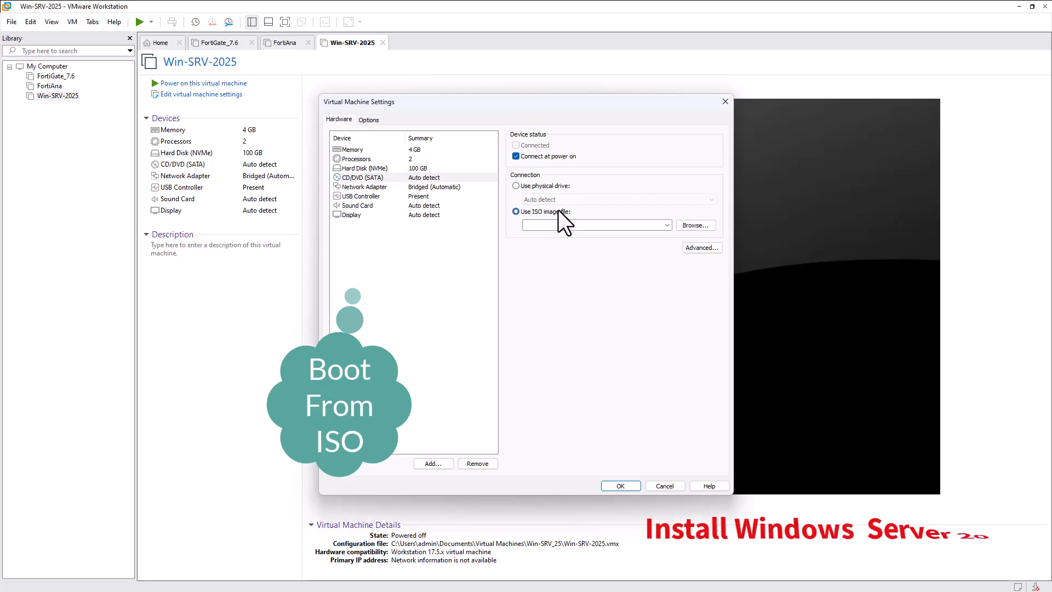
{"action": "left_click", "coordinate": [693, 225]}
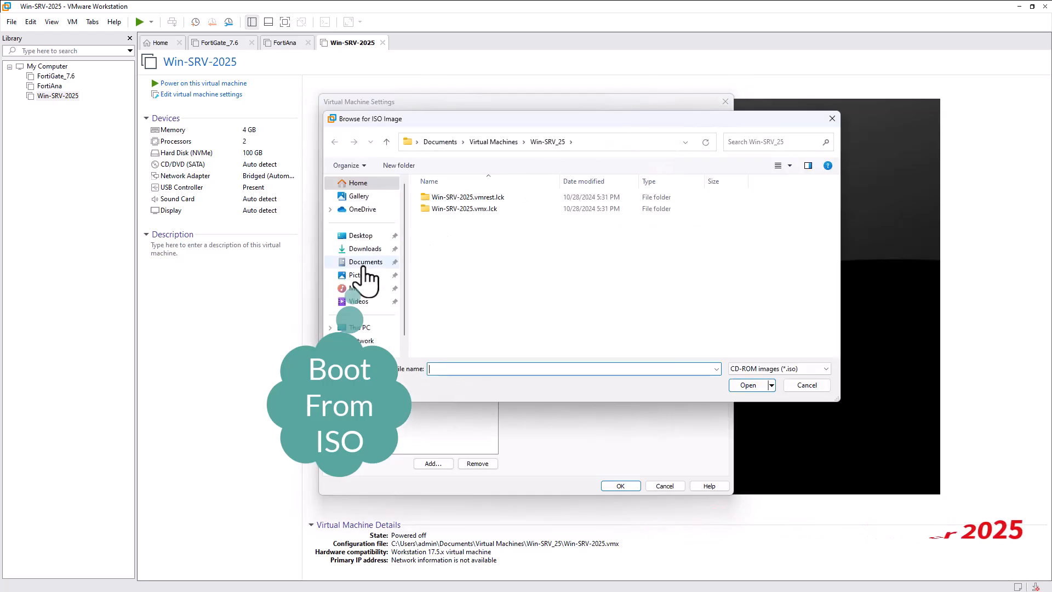
{"action": "left_click", "coordinate": [366, 249]}
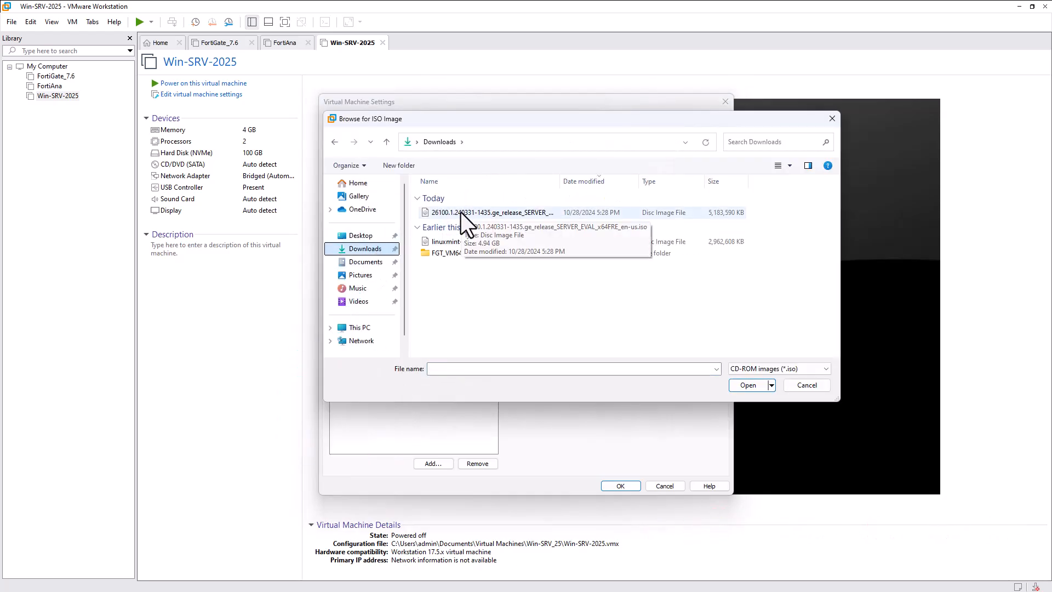
{"action": "double_click", "coordinate": [461, 212]}
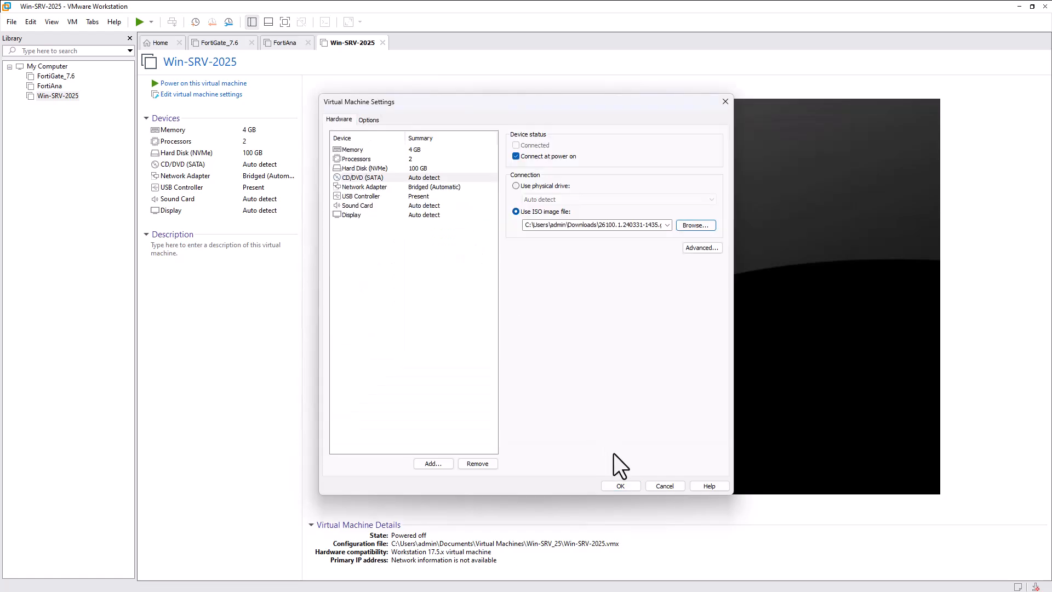
{"action": "left_click", "coordinate": [620, 485]}
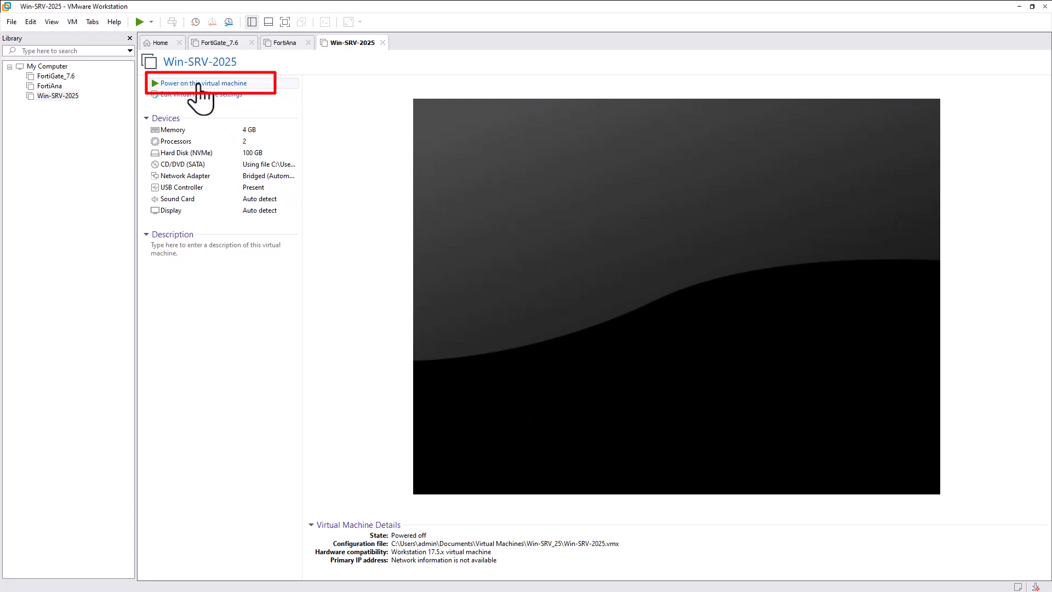
Power on Win-SRV-2025 and focus its console.
{"action": "left_click", "coordinate": [49, 96]}
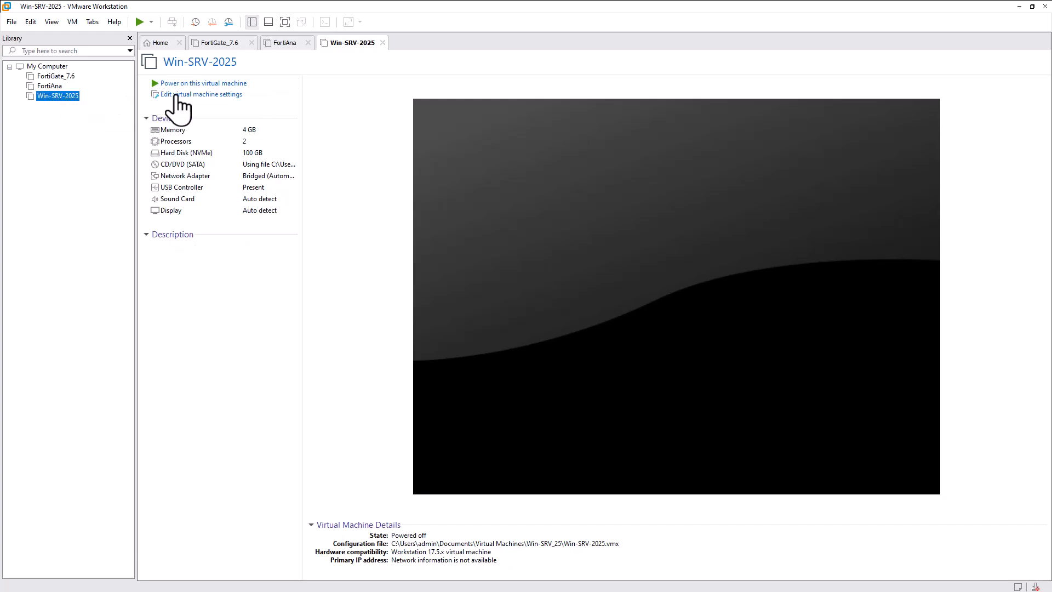
{"action": "left_click", "coordinate": [184, 85]}
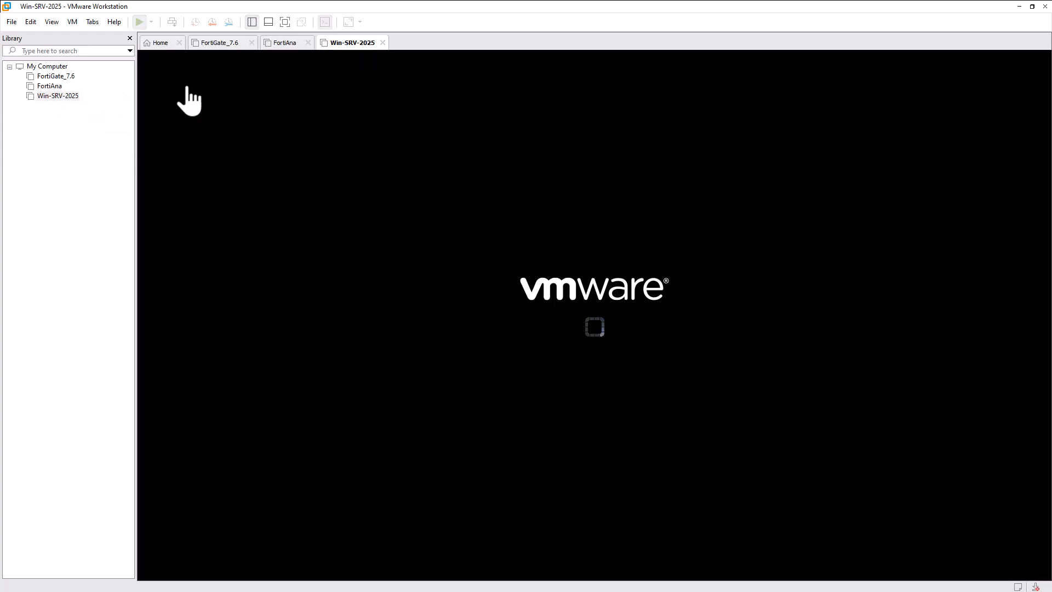
{"action": "left_click", "coordinate": [278, 115]}
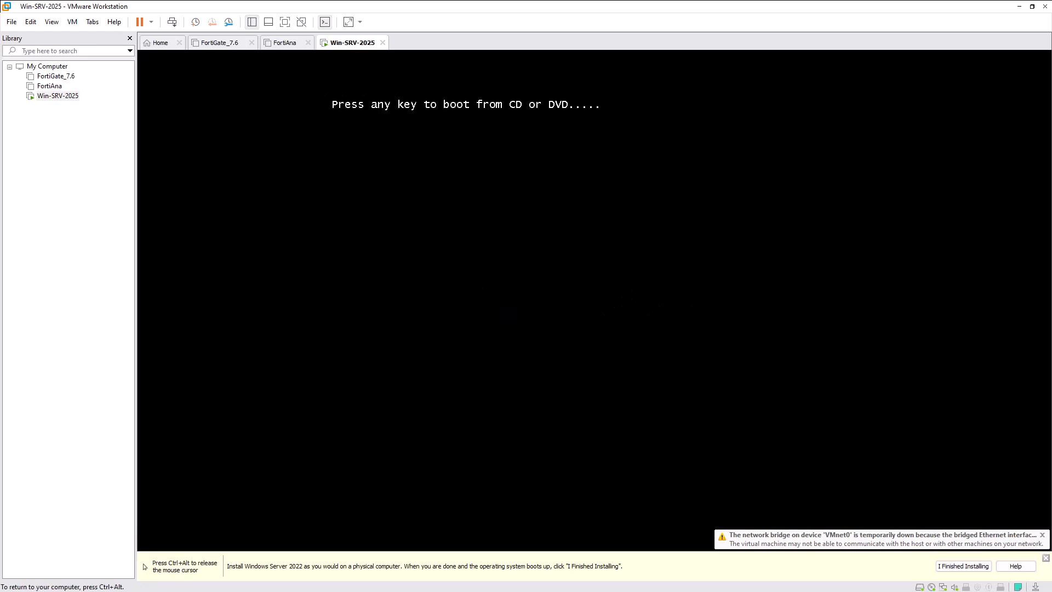
Boot from the ISO, keep English (United States) and US keyboard, and agree to wipe the disk.
{"action": "key", "text": "Return"}
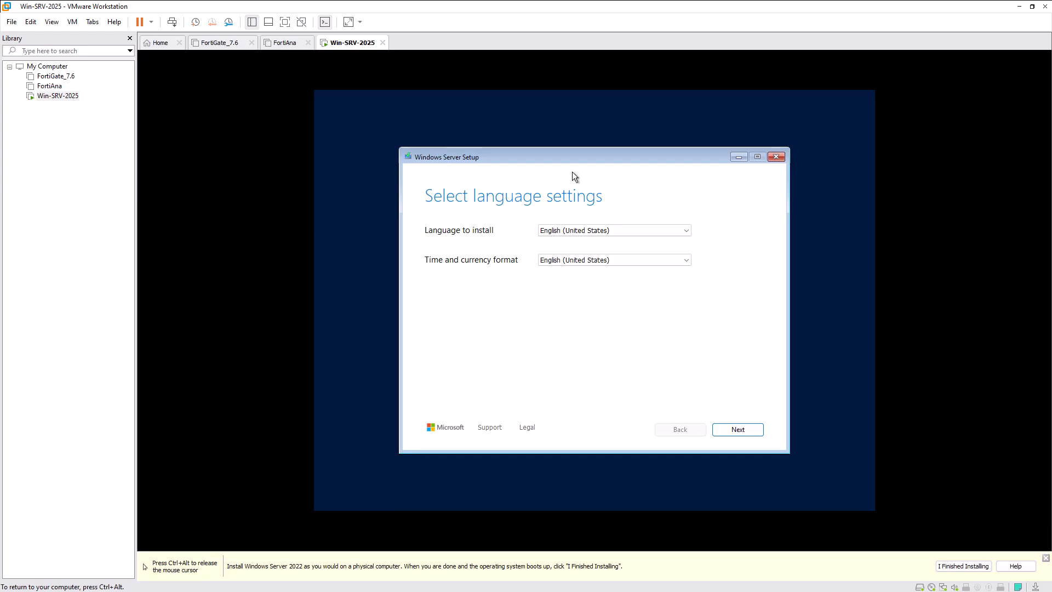
{"action": "left_click", "coordinate": [728, 434]}
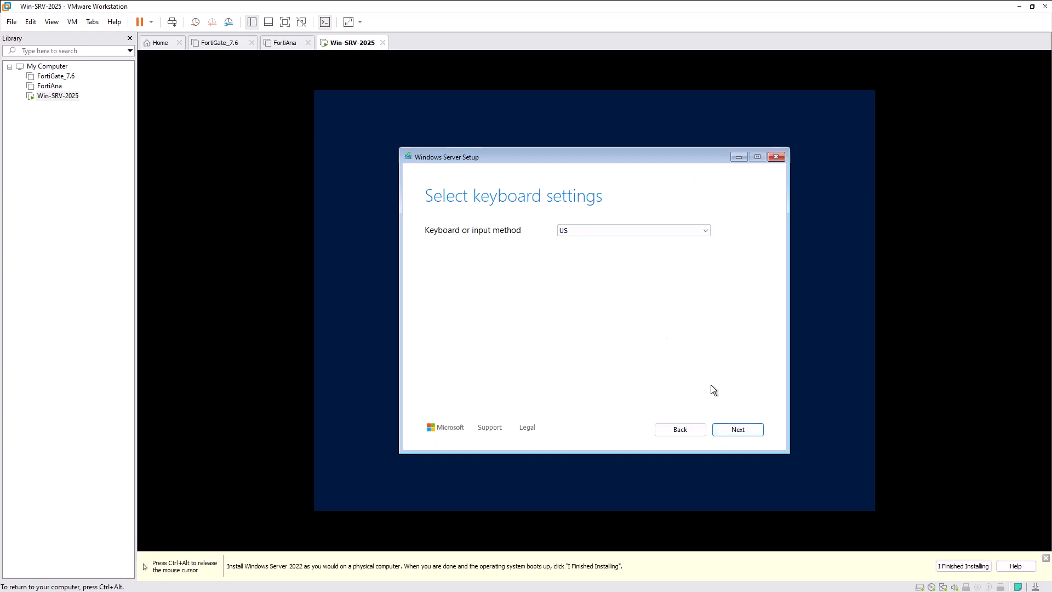
{"action": "left_click", "coordinate": [718, 429]}
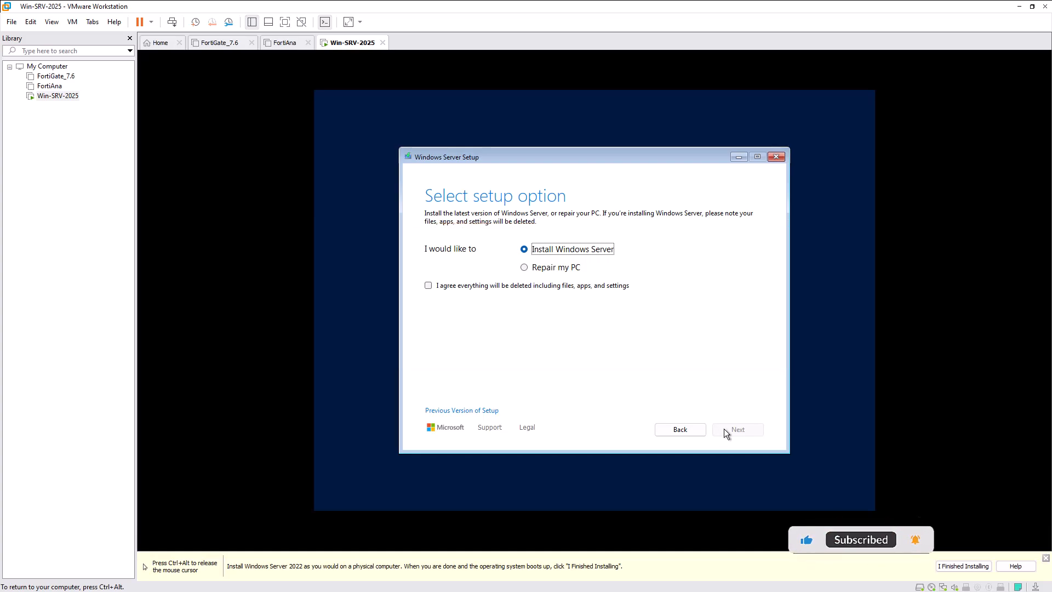
{"action": "left_click", "coordinate": [609, 286]}
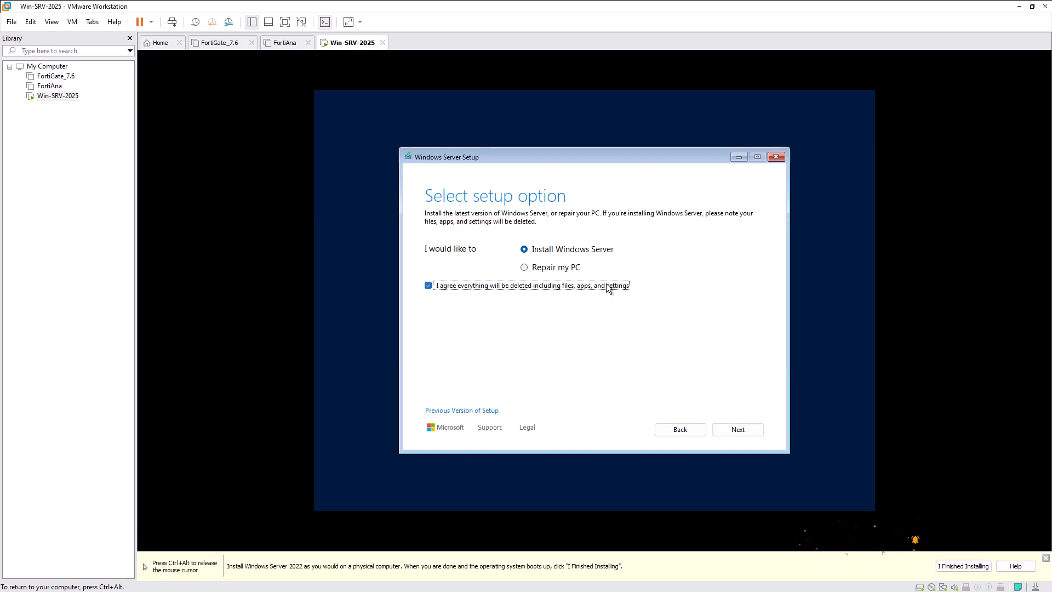
{"action": "left_click", "coordinate": [723, 429]}
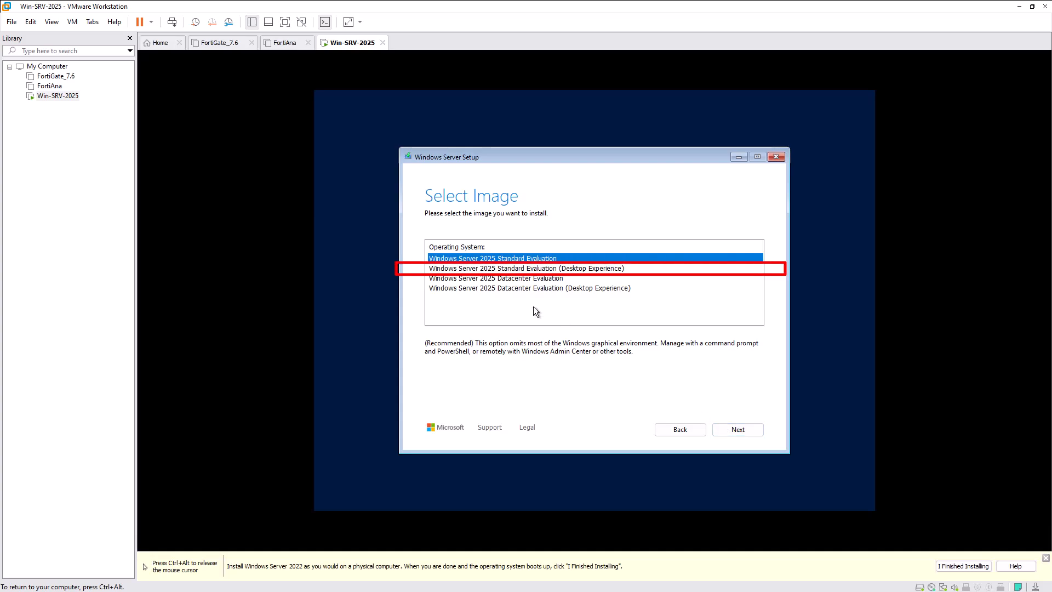
Install Standard Evaluation (Desktop Experience) on Disk 0 after accepting the license terms.
{"action": "left_click", "coordinate": [495, 271]}
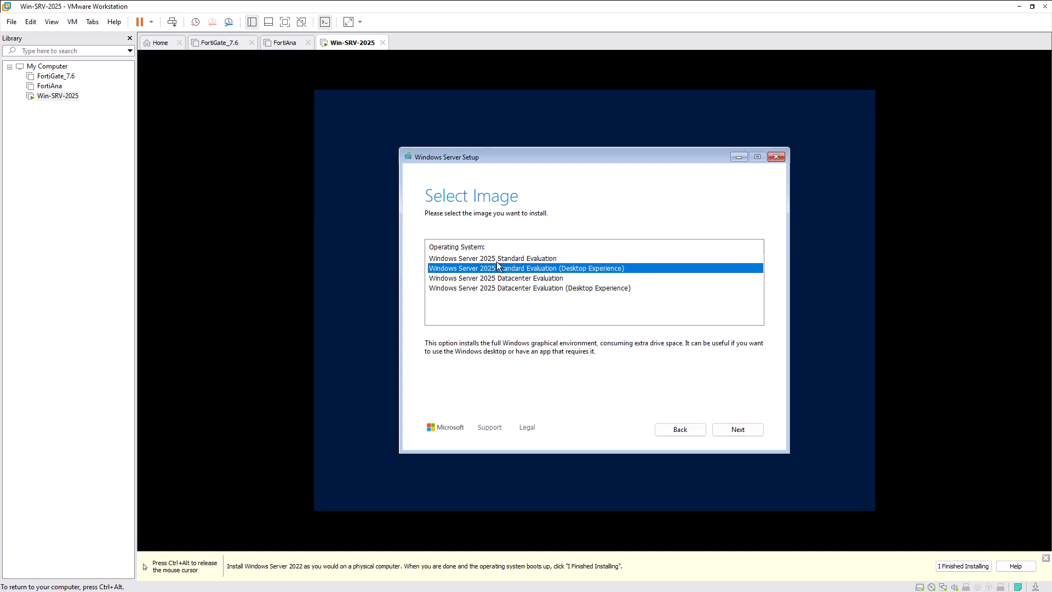
{"action": "left_click", "coordinate": [720, 429]}
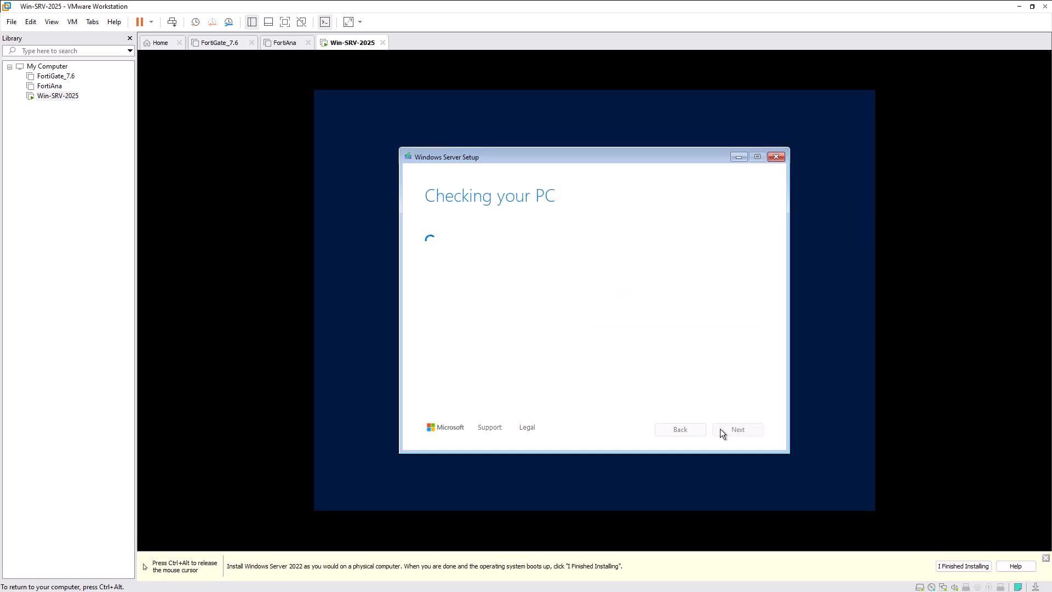
{"action": "scroll", "coordinate": [721, 369], "scroll_direction": "down", "scroll_amount": 15}
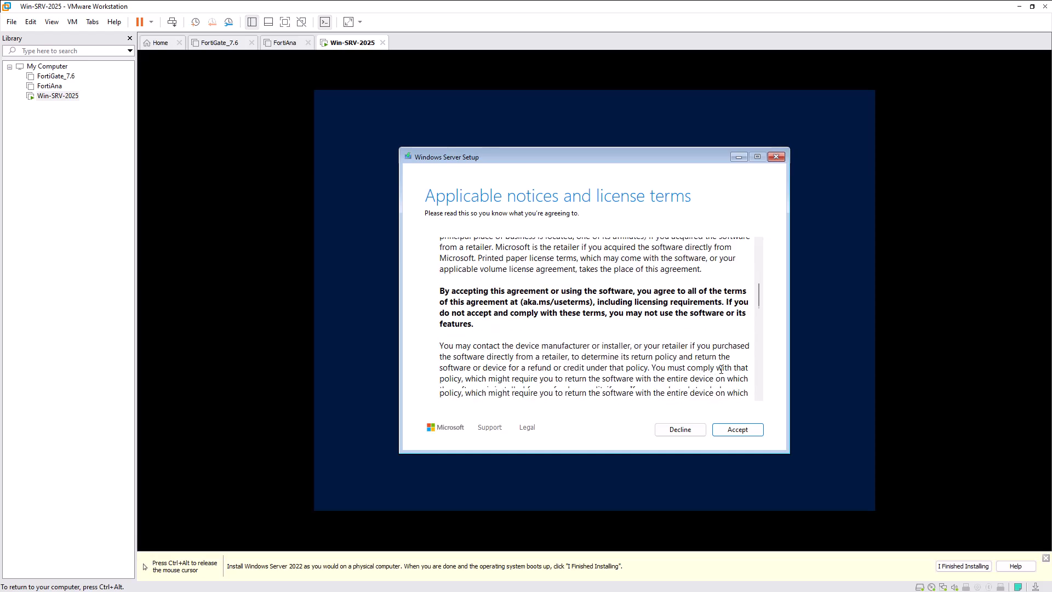
{"action": "scroll", "coordinate": [721, 369], "scroll_direction": "down", "scroll_amount": 10}
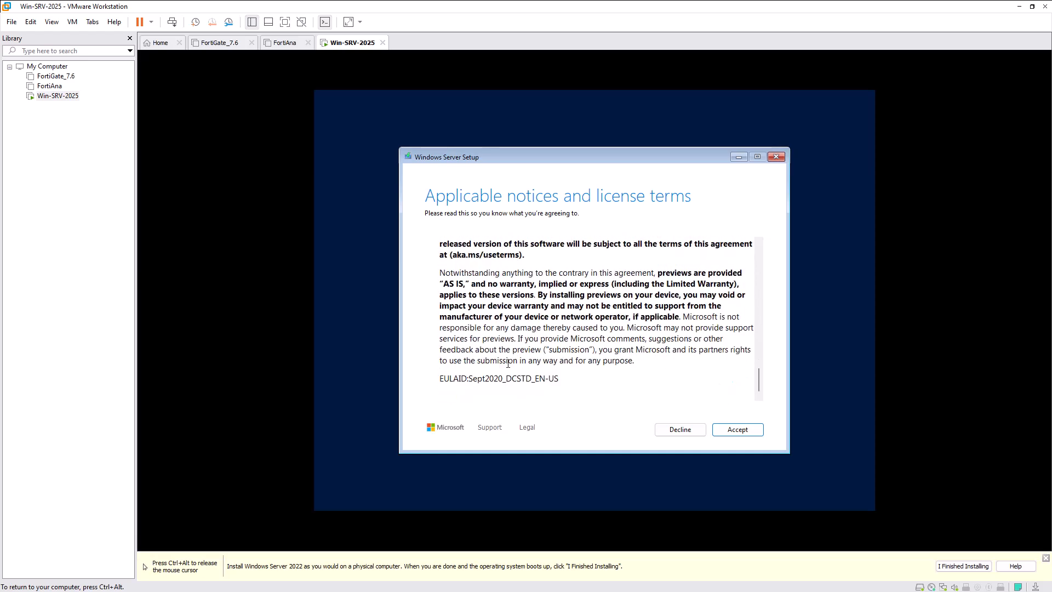
{"action": "left_click", "coordinate": [738, 430]}
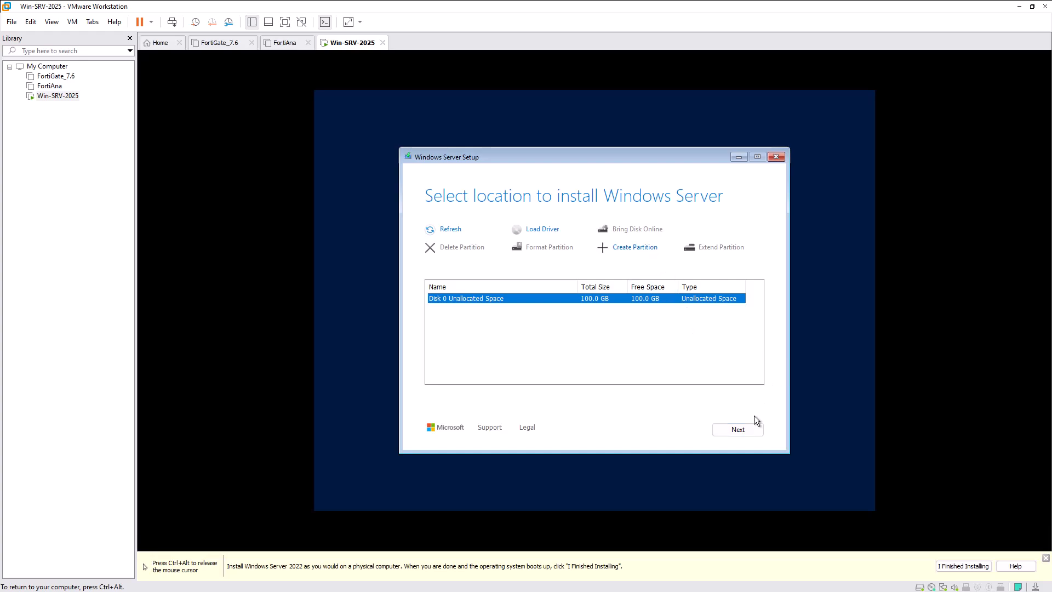
{"action": "left_click", "coordinate": [753, 432]}
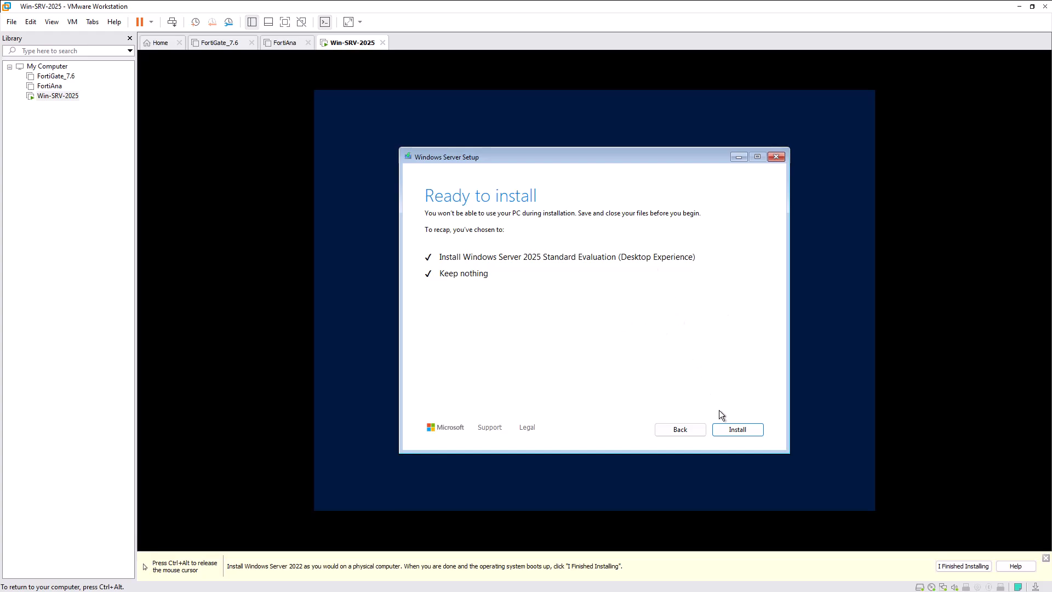
{"action": "left_click", "coordinate": [726, 433]}
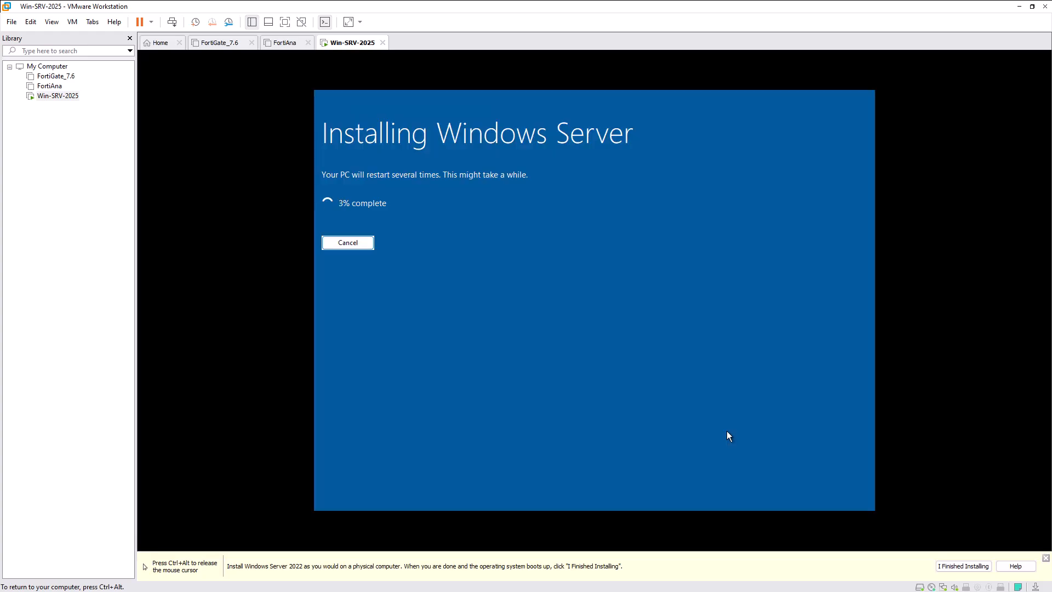
Set the administrator password, finish setup and sign in.
{"action": "type", "text": "**********"}
{"action": "key", "text": "Tab"}
{"action": "type", "text": "**********"}
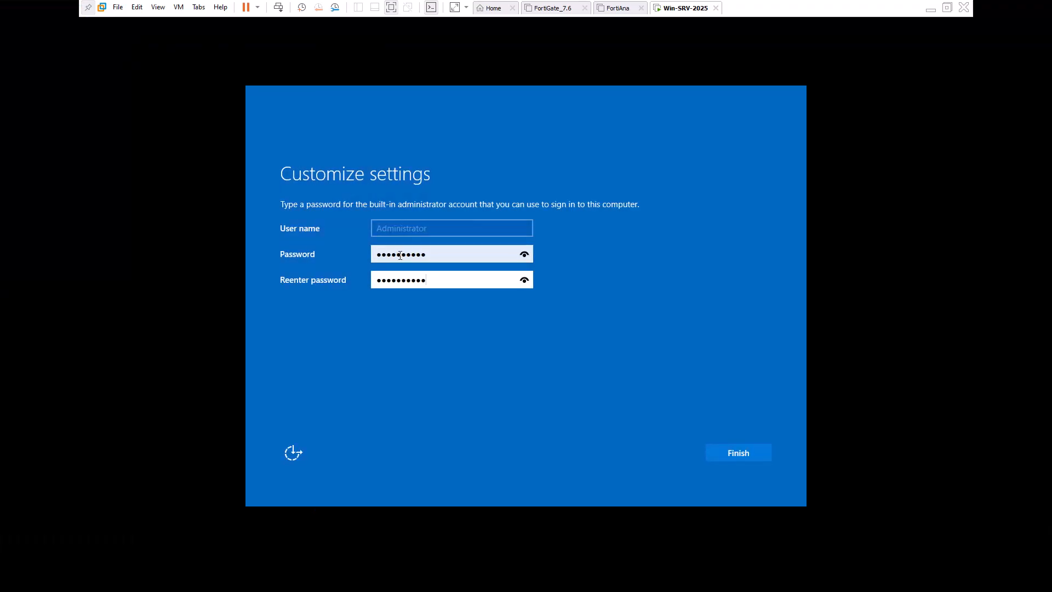
{"action": "left_click", "coordinate": [732, 451]}
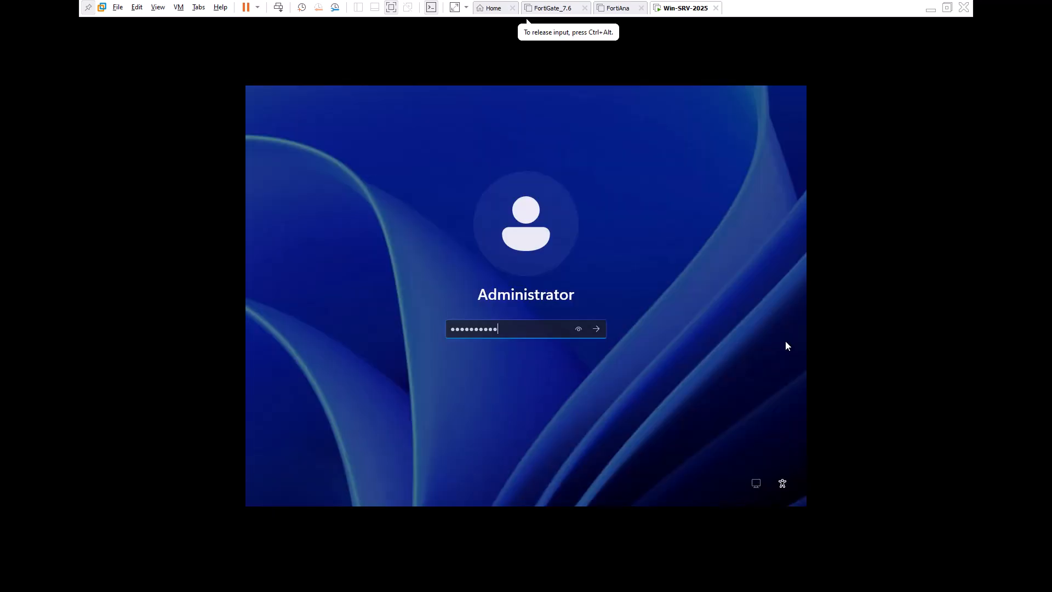
{"action": "key", "text": "Return"}
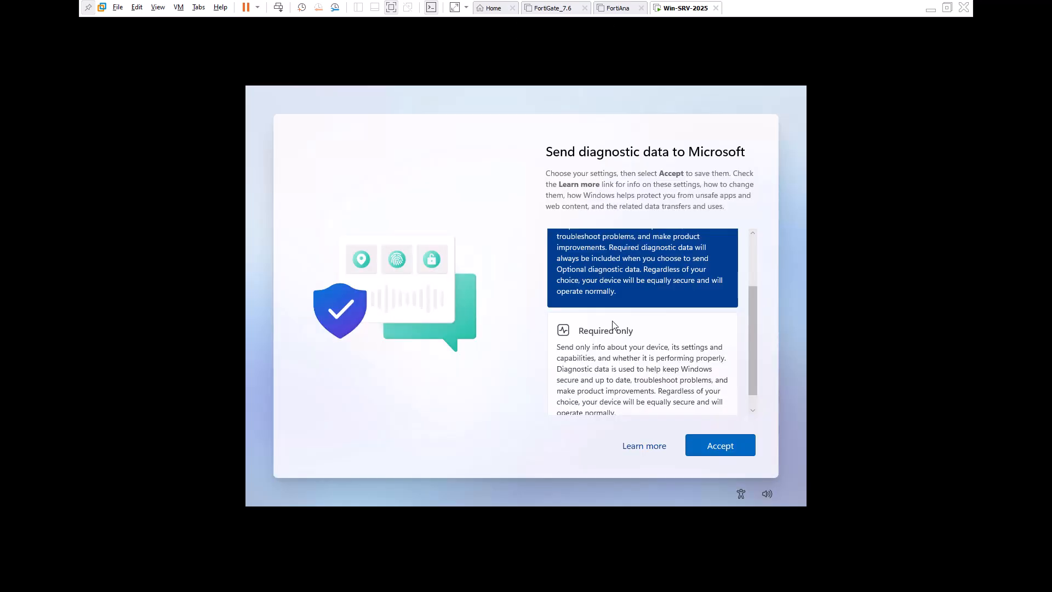
Accept Required only diagnostic data and minimize Server Manager to show the desktop.
{"action": "scroll", "coordinate": [613, 324], "scroll_direction": "down", "scroll_amount": 2}
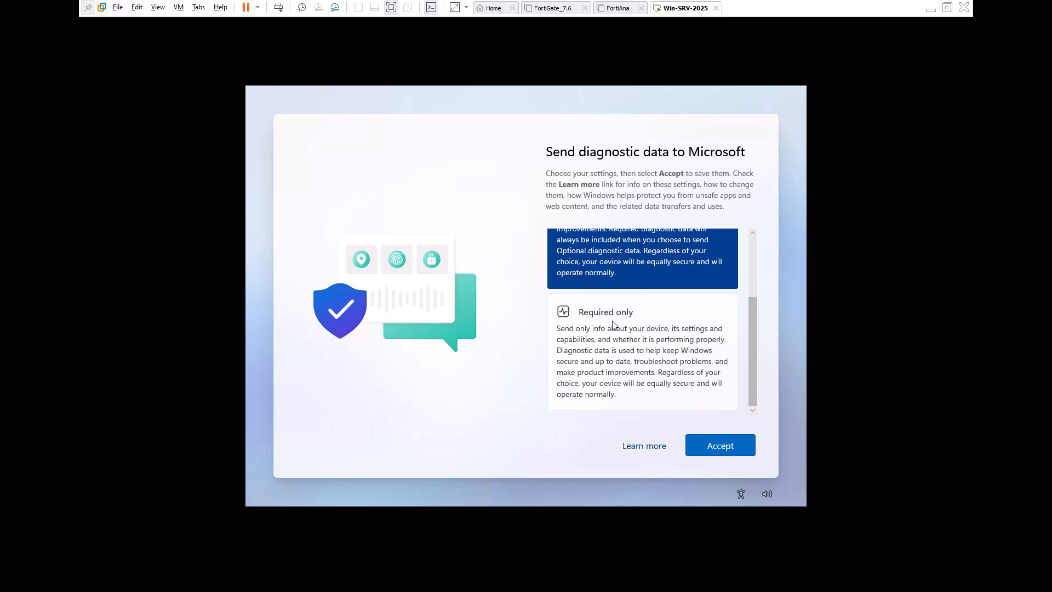
{"action": "left_click", "coordinate": [724, 448]}
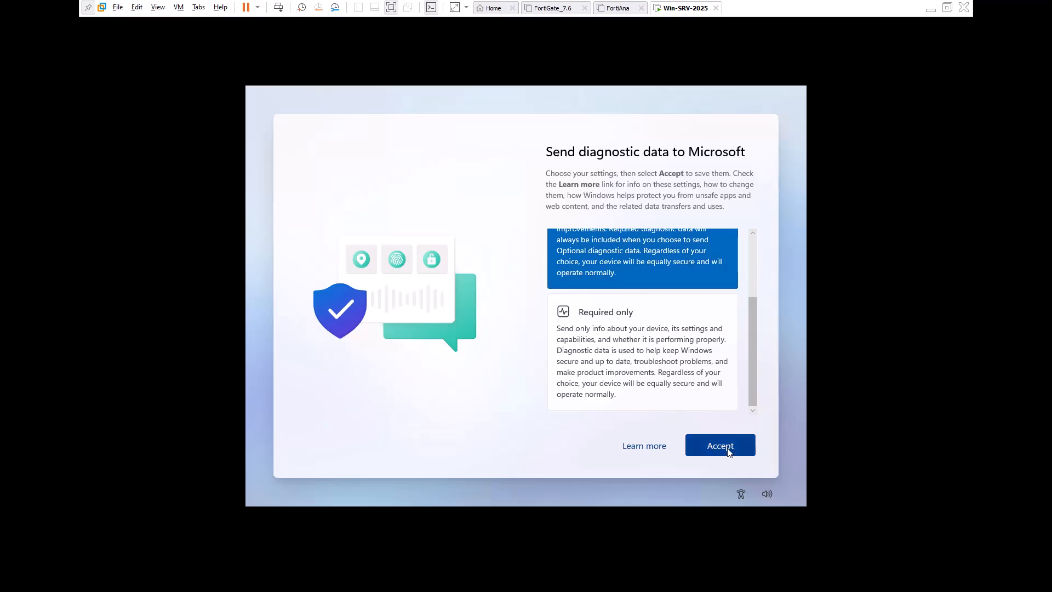
{"action": "left_click", "coordinate": [729, 449]}
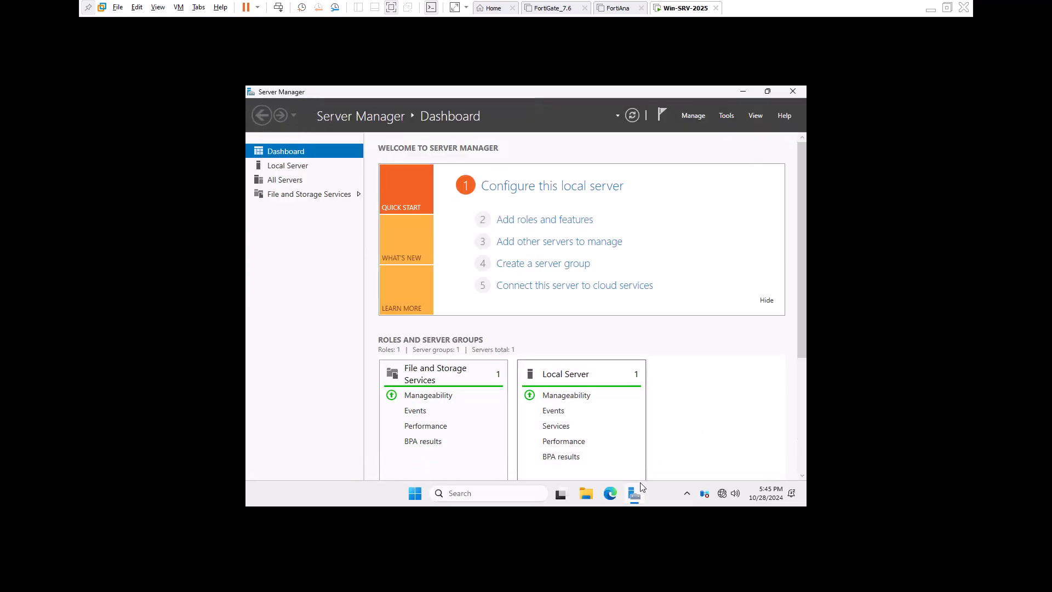
{"action": "left_click", "coordinate": [637, 494]}
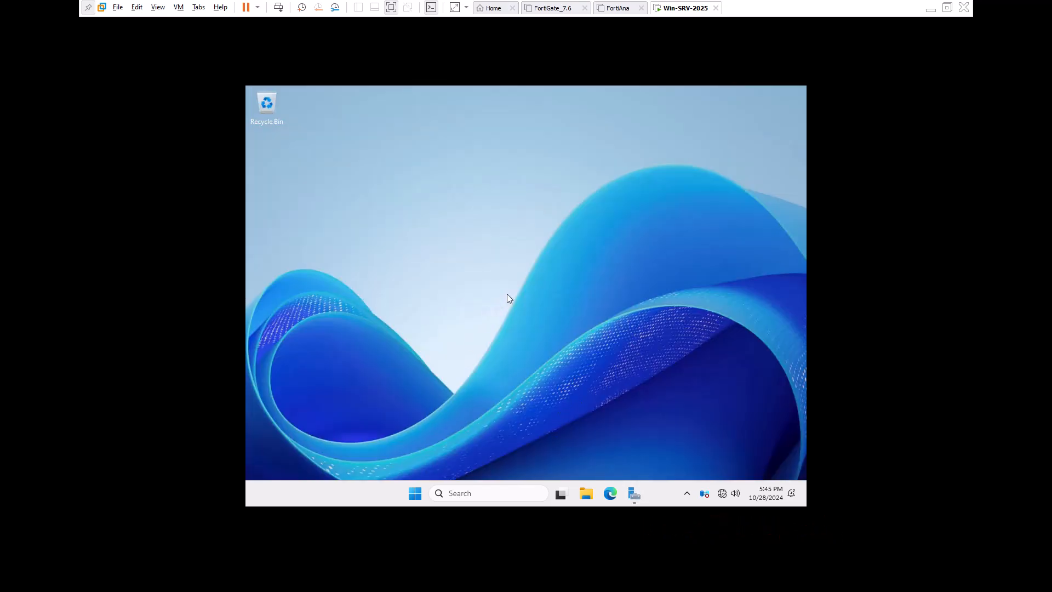
Mount the VMware Tools disc in the guest and launch its installer.
{"action": "left_click", "coordinate": [178, 7]}
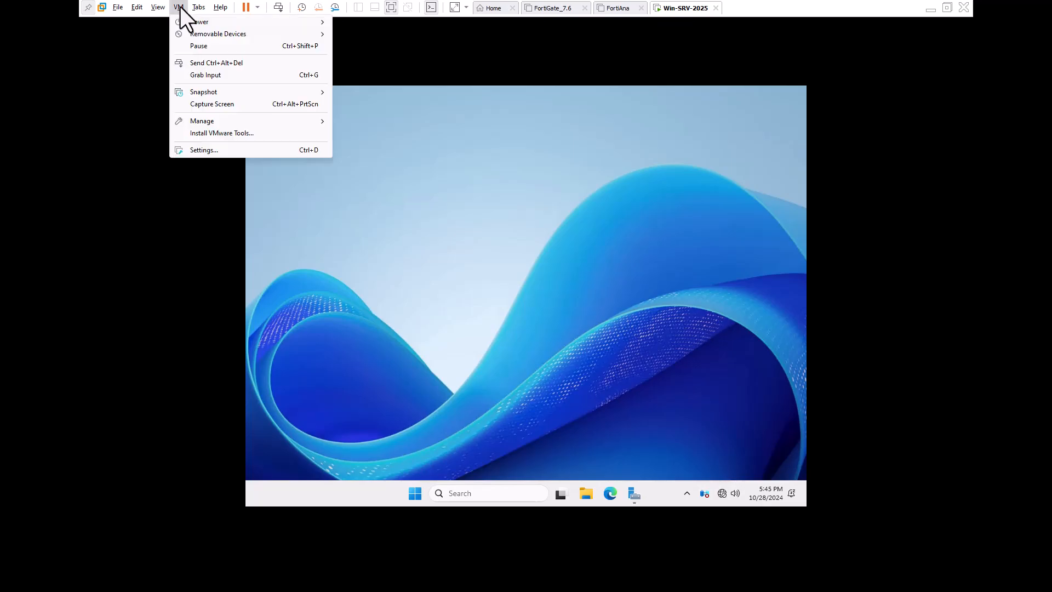
{"action": "left_click", "coordinate": [228, 133]}
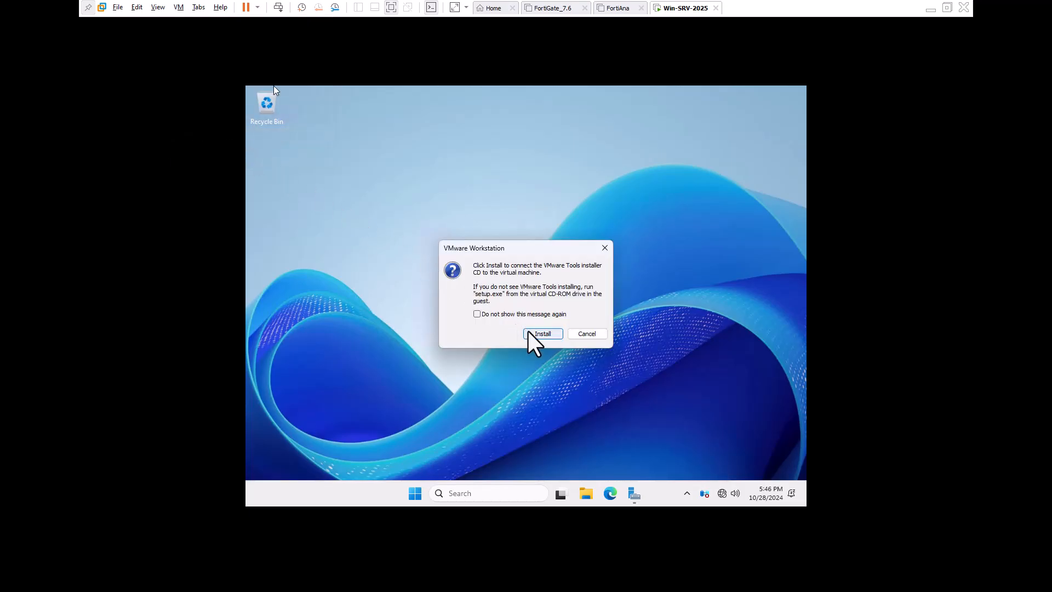
{"action": "left_click", "coordinate": [540, 336]}
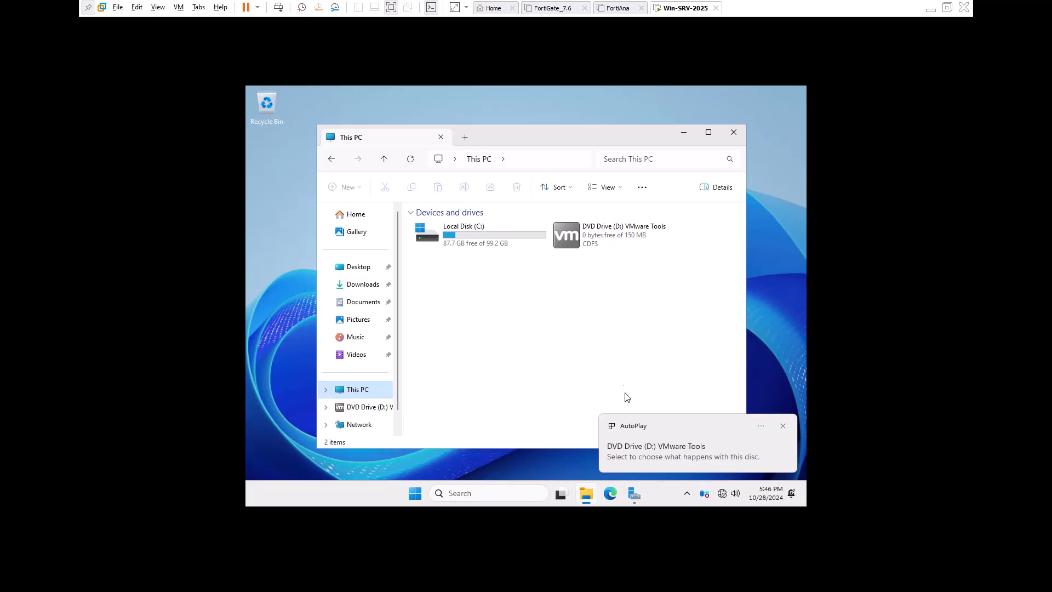
{"action": "double_click", "coordinate": [601, 235]}
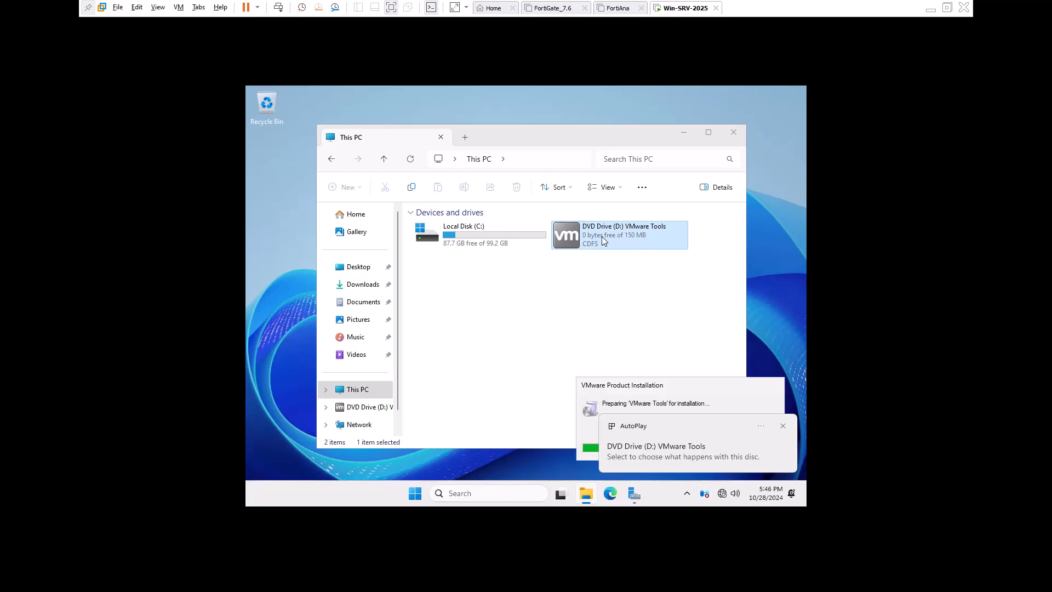
{"action": "left_click", "coordinate": [782, 426]}
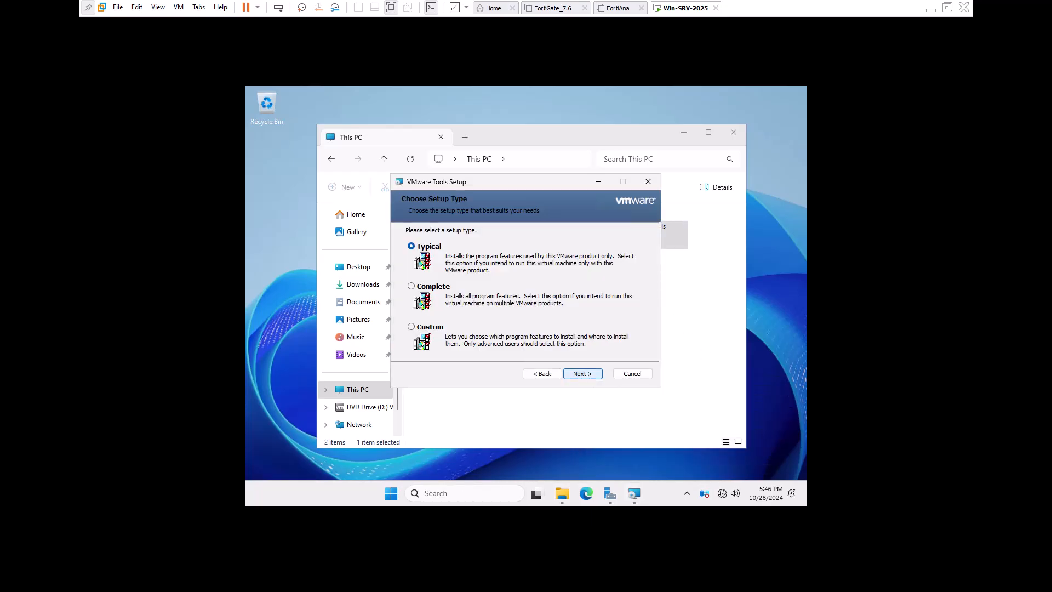
{"action": "left_click", "coordinate": [733, 132]}
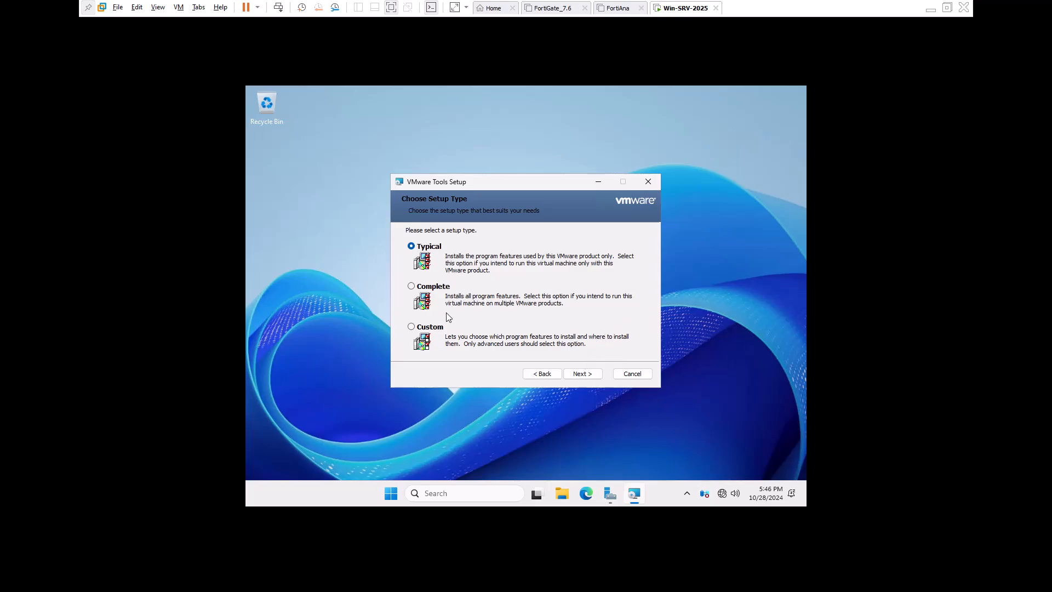
Install VMware Tools with the Typical setup and restart the guest server.
{"action": "left_click", "coordinate": [583, 374]}
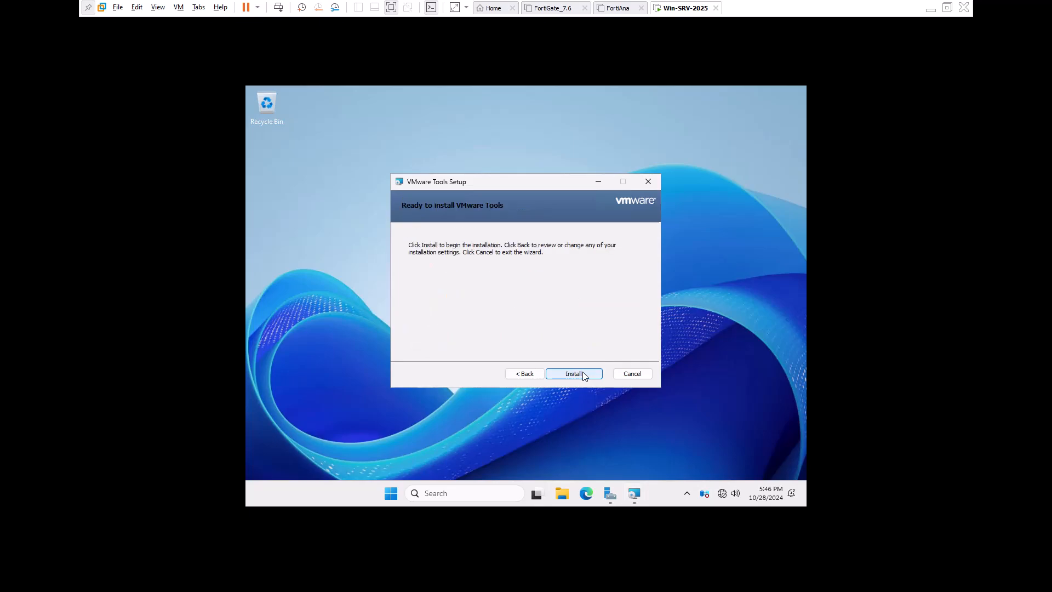
{"action": "left_click", "coordinate": [584, 374]}
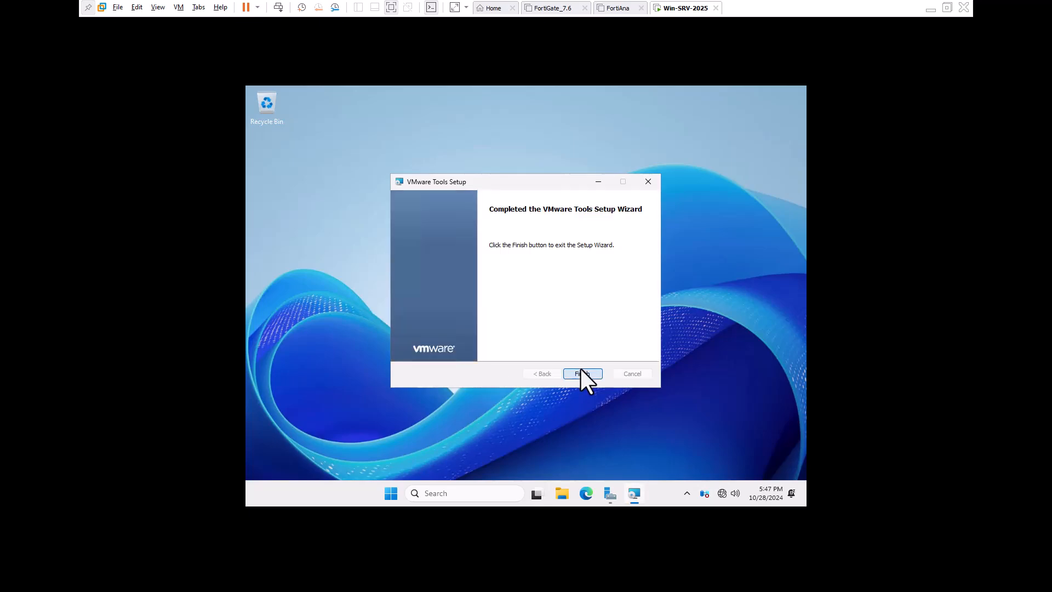
{"action": "left_click", "coordinate": [580, 370]}
{"action": "left_click", "coordinate": [492, 314]}
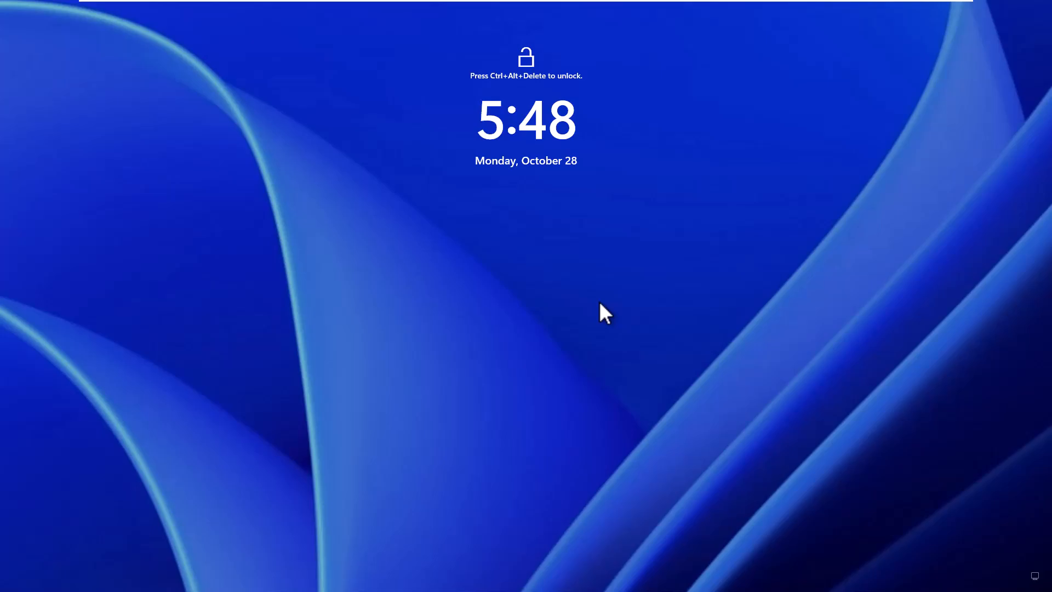
Sign in as Administrator using Ctrl+Alt+Del and the account password.
{"action": "key", "text": "ctrl+alt+Delete"}
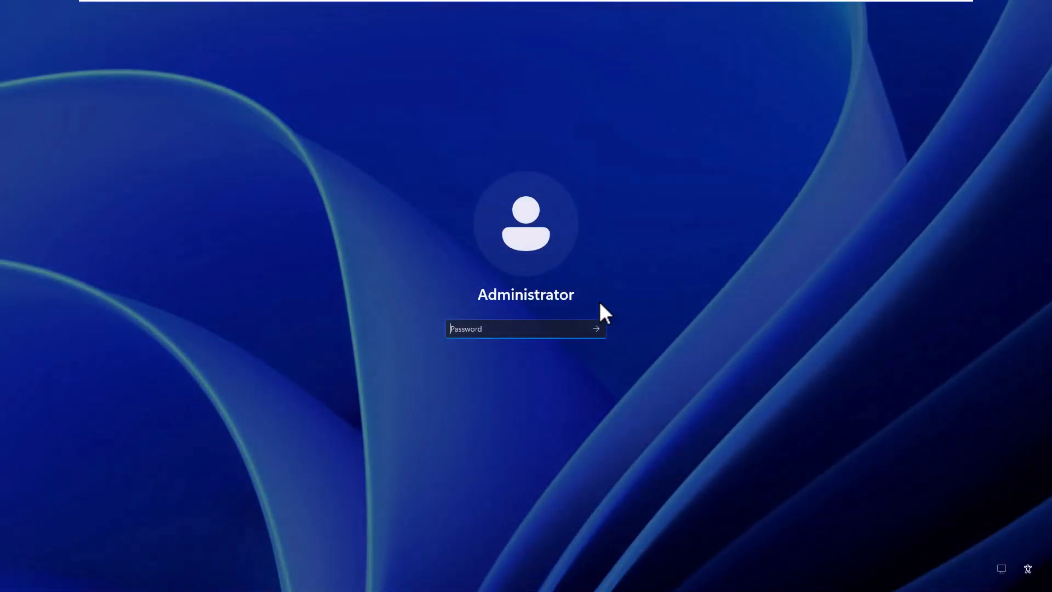
{"action": "type", "text": "**********"}
{"action": "key", "text": "Return"}
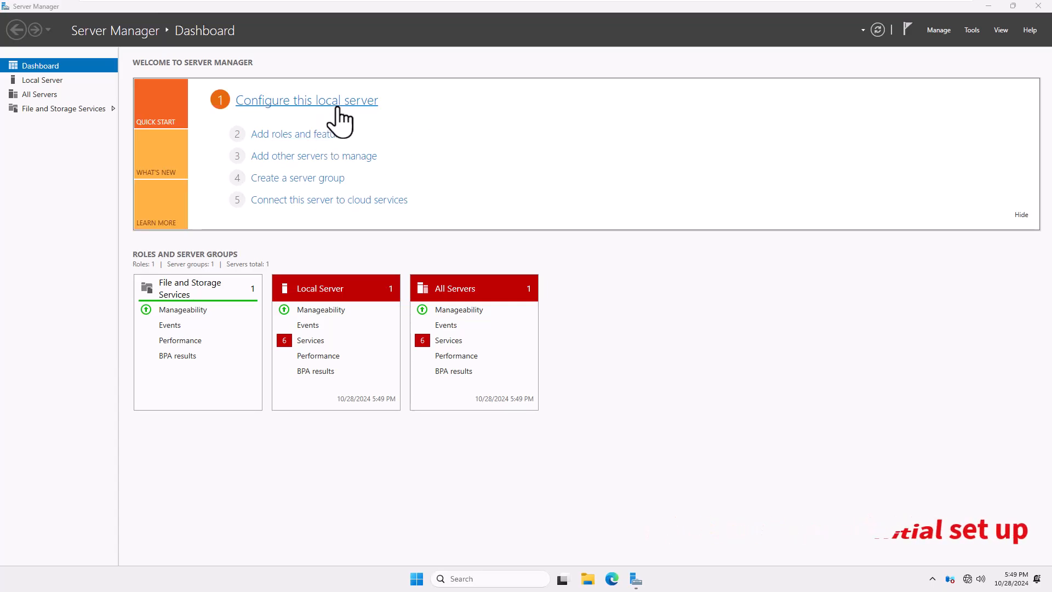
Rename the computer to LAB-SRV-25 in System Properties and choose Restart Later.
{"action": "left_click", "coordinate": [327, 118]}
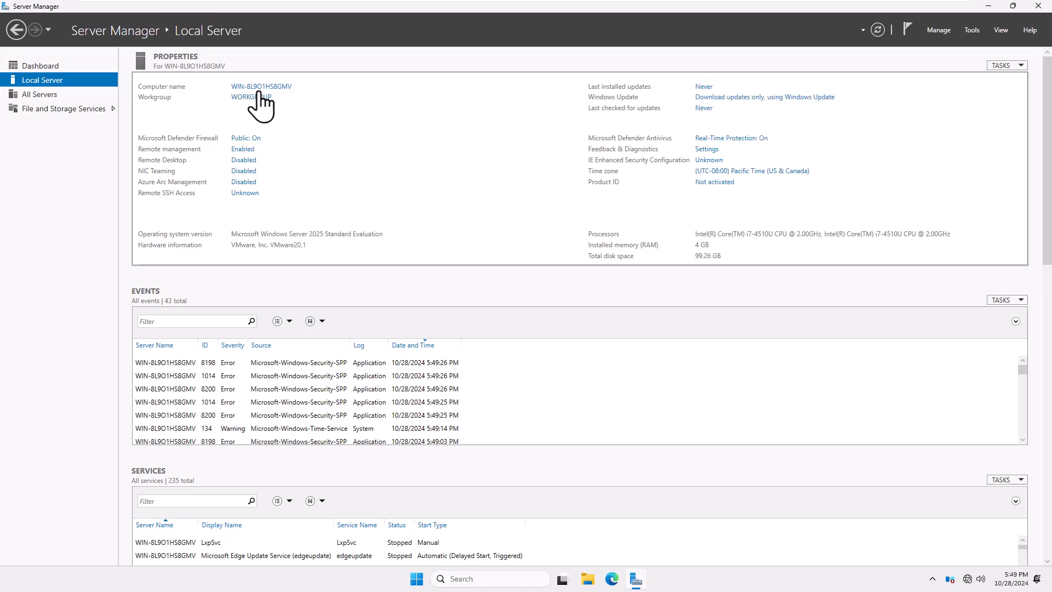
{"action": "left_click", "coordinate": [241, 87]}
{"action": "left_click_drag", "start_coordinate": [192, 40], "coordinate": [600, 108]}
{"action": "left_click", "coordinate": [619, 234]}
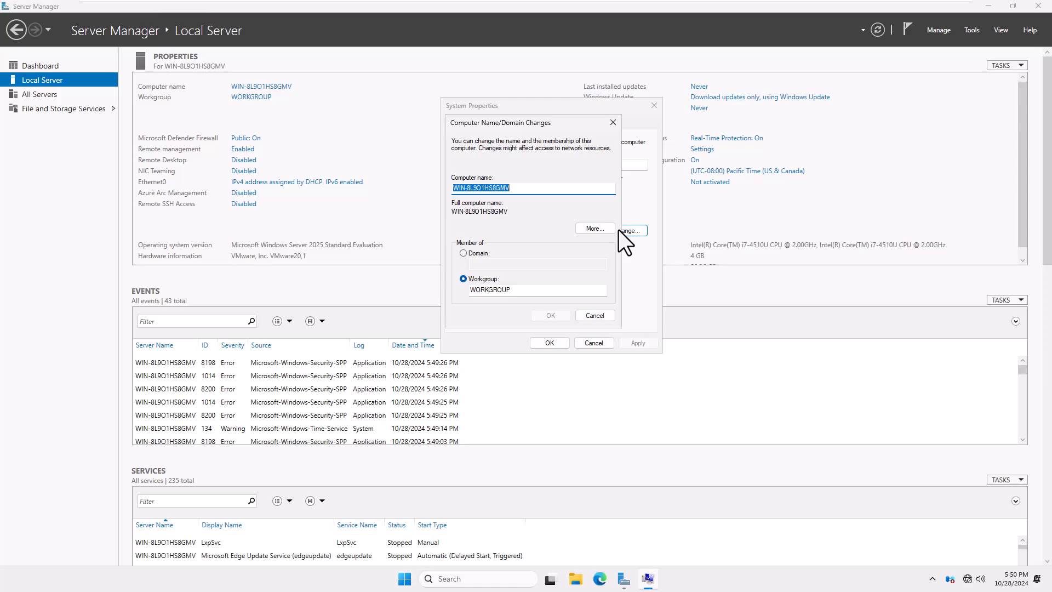
{"action": "type", "text": "LAB-SRV-"}
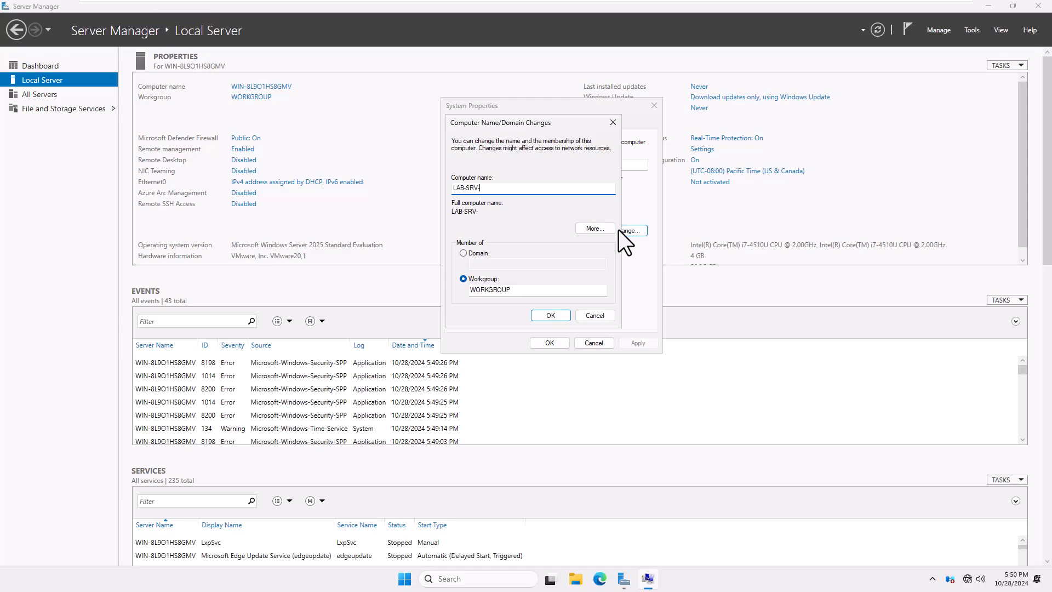
{"action": "type", "text": "25"}
{"action": "left_click", "coordinate": [561, 316]}
{"action": "left_click", "coordinate": [591, 303]}
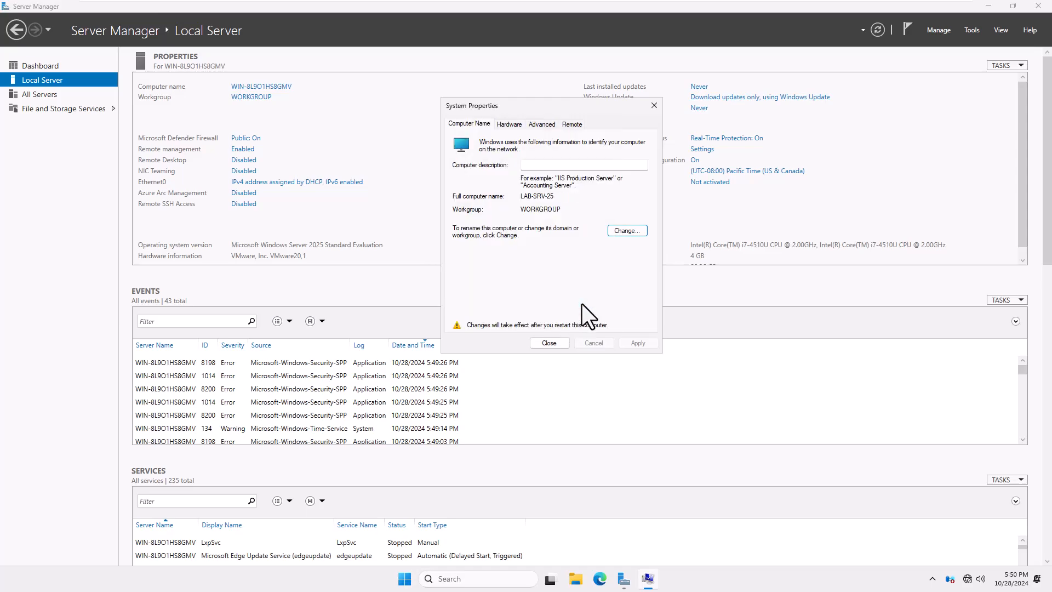
{"action": "left_click", "coordinate": [553, 341]}
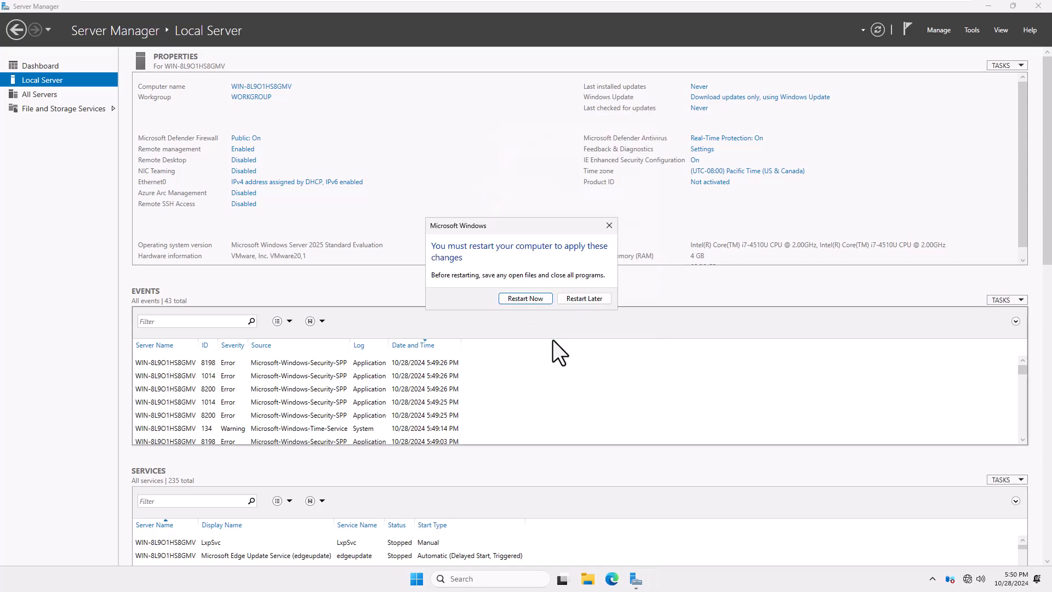
{"action": "left_click", "coordinate": [577, 299]}
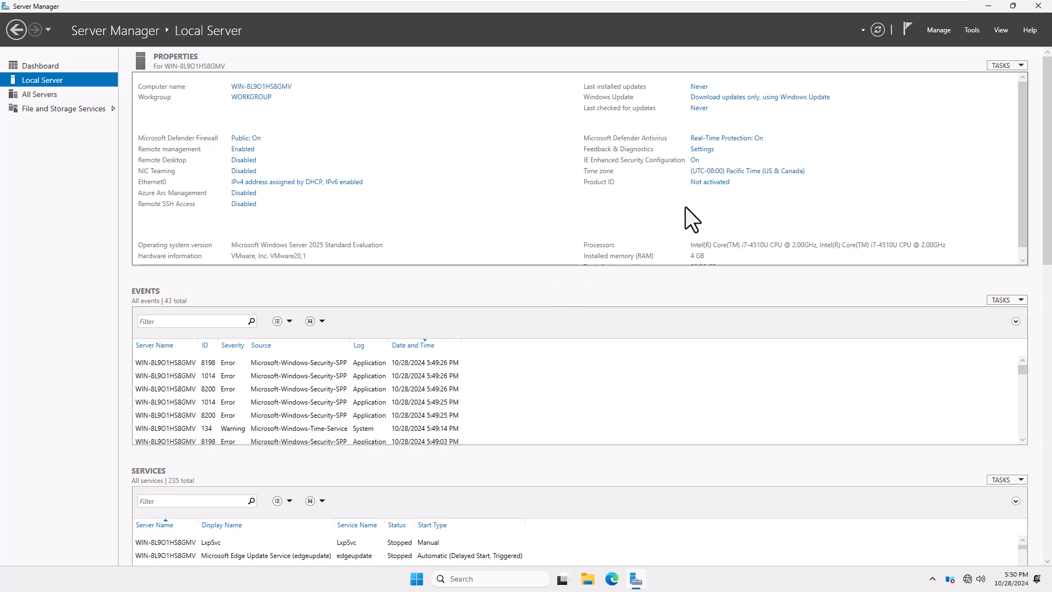
Change the server's time zone to (UTC+09:00) Osaka, Sapporo, Tokyo in Date and Time settings.
{"action": "left_click", "coordinate": [725, 174]}
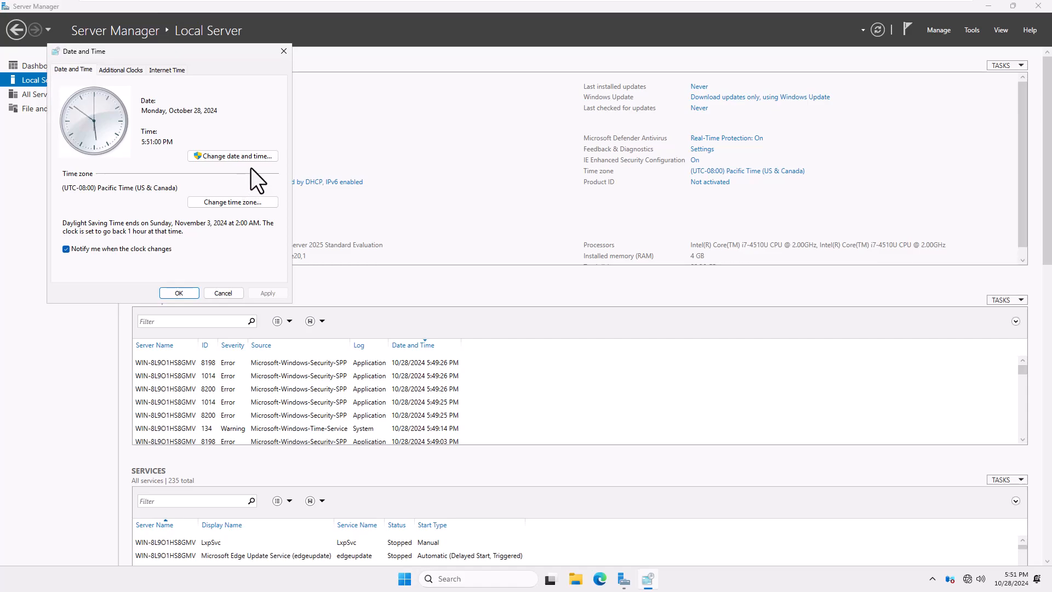
{"action": "left_click", "coordinate": [244, 202]}
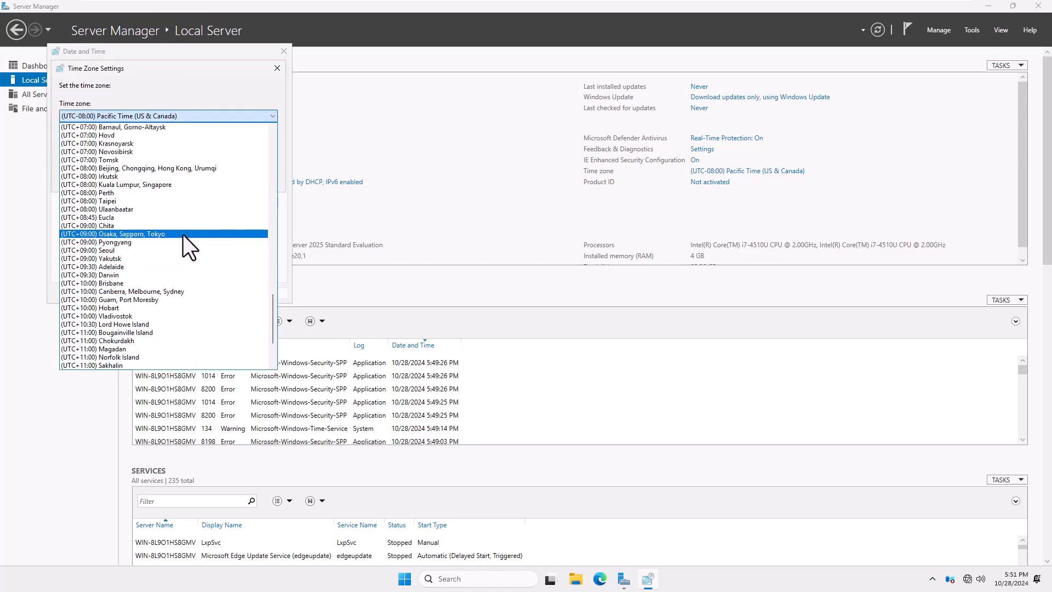
{"action": "left_click", "coordinate": [183, 234]}
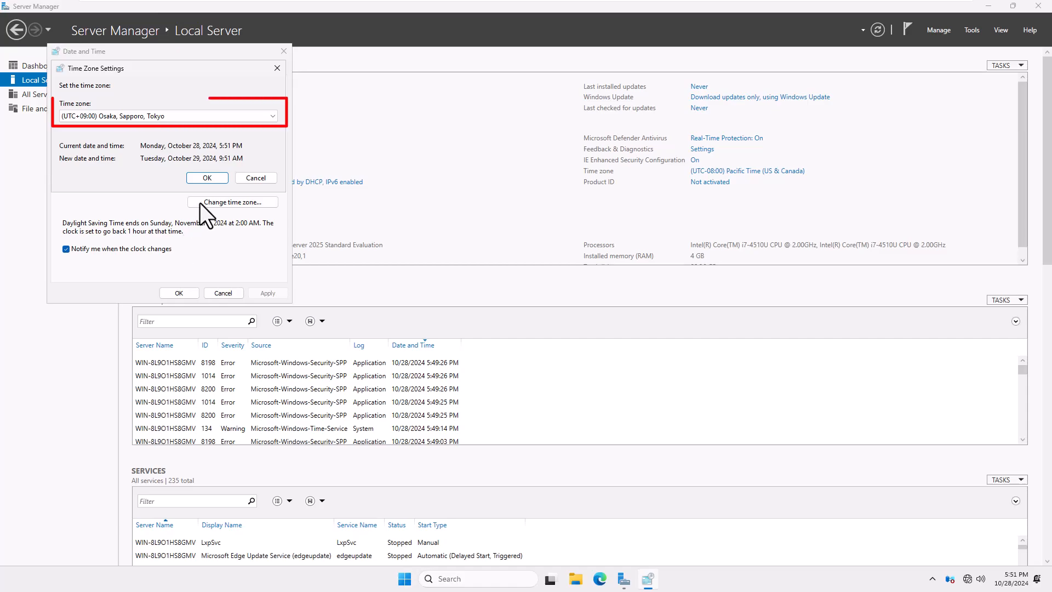
{"action": "left_click", "coordinate": [208, 179]}
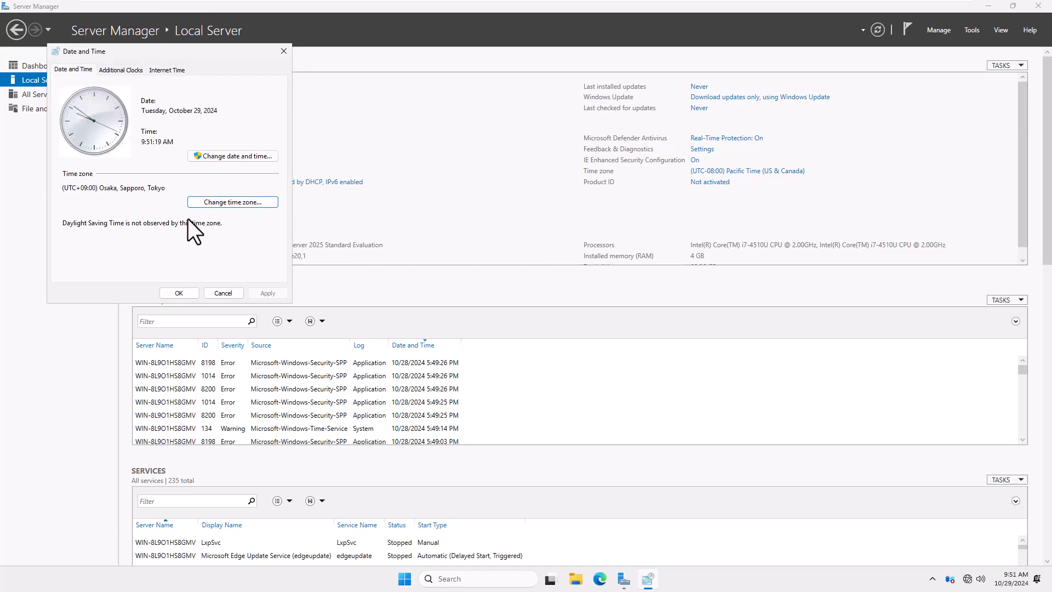
{"action": "left_click", "coordinate": [172, 291]}
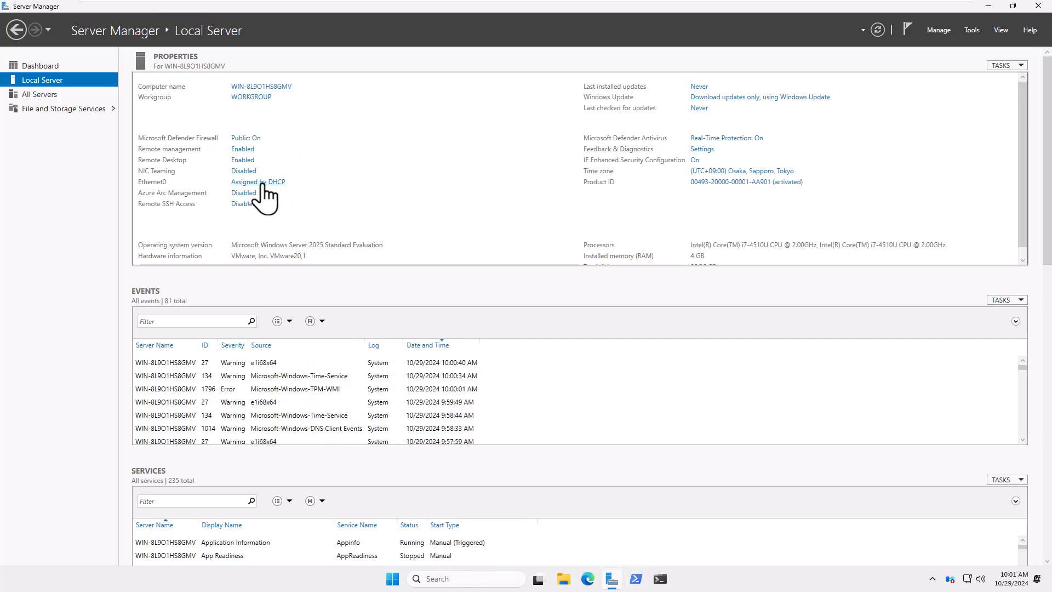
Open Ethernet0's IPv4 properties and switch it to a manually assigned IP address.
{"action": "left_click", "coordinate": [262, 183]}
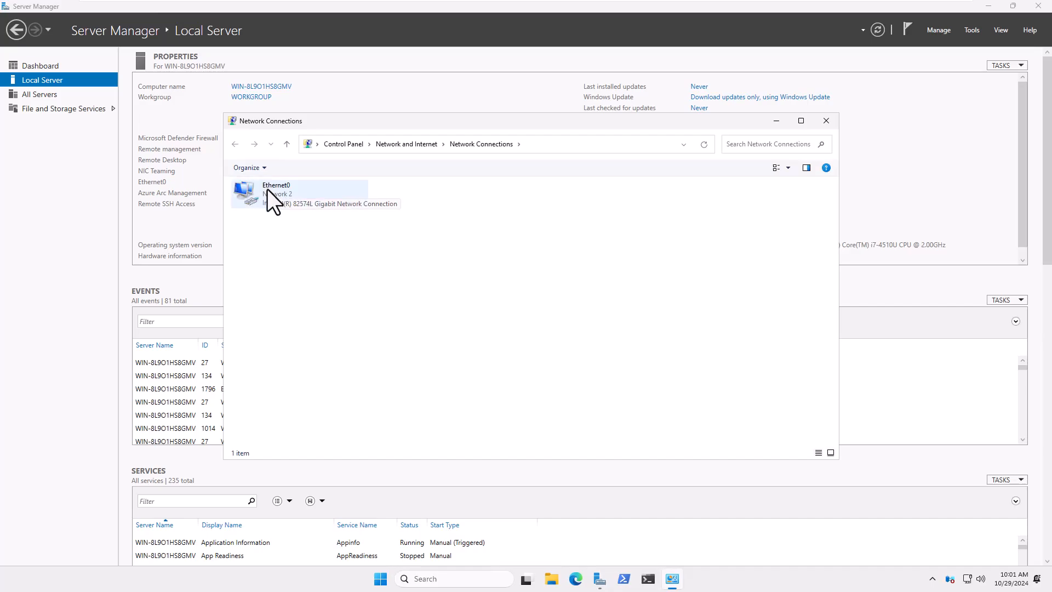
{"action": "right_click", "coordinate": [267, 189]}
{"action": "left_click", "coordinate": [320, 293]}
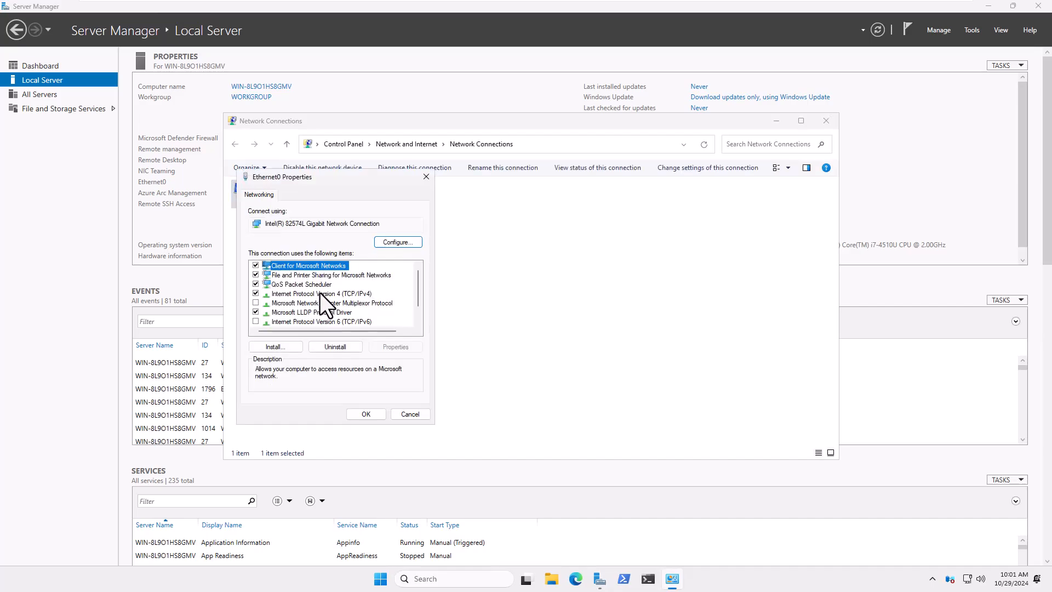
{"action": "double_click", "coordinate": [327, 293]}
{"action": "left_click", "coordinate": [327, 298]}
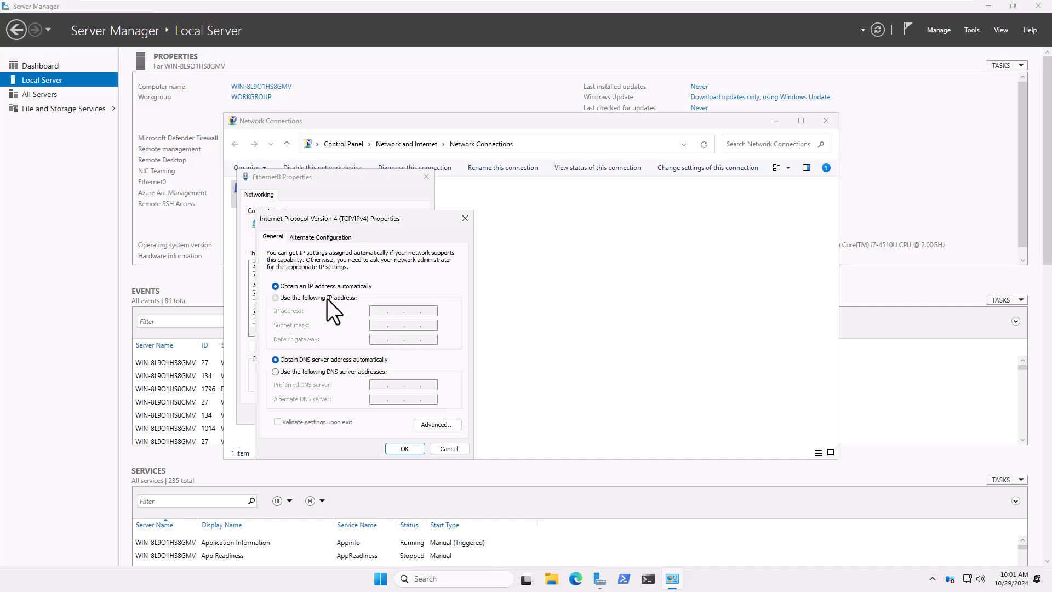
Enter IP 192.168.199.5, mask 255.255.255.0, gateway 192.168.199.1 and DNS 127.0.0.1, then save.
{"action": "left_click", "coordinate": [388, 310]}
{"action": "type", "text": "192 . 168 . 199 ."}
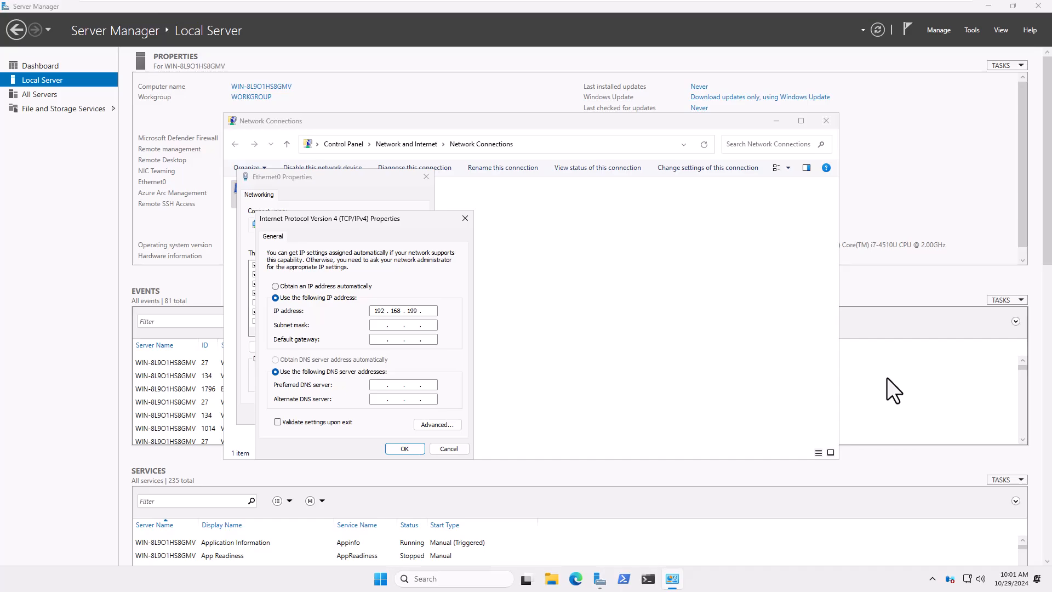
{"action": "key", "text": "Tab"}
{"action": "key", "text": "Tab"}
{"action": "type", "text": "192 . 168 . 199 . 1"}
{"action": "key", "text": "Tab"}
{"action": "key", "text": "Tab"}
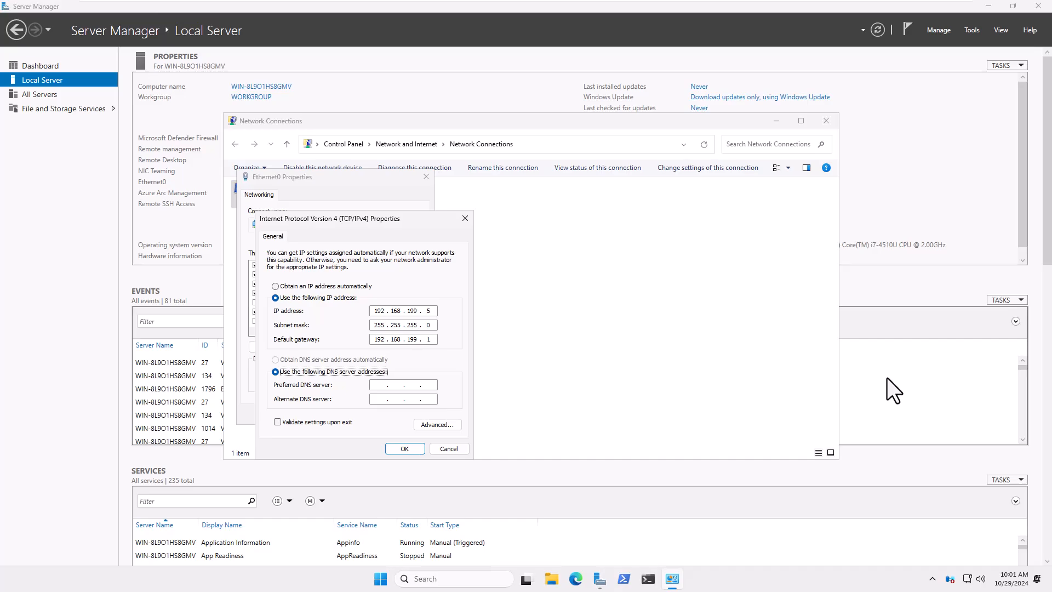
{"action": "type", "text": "127 . 0 . 0 . 1"}
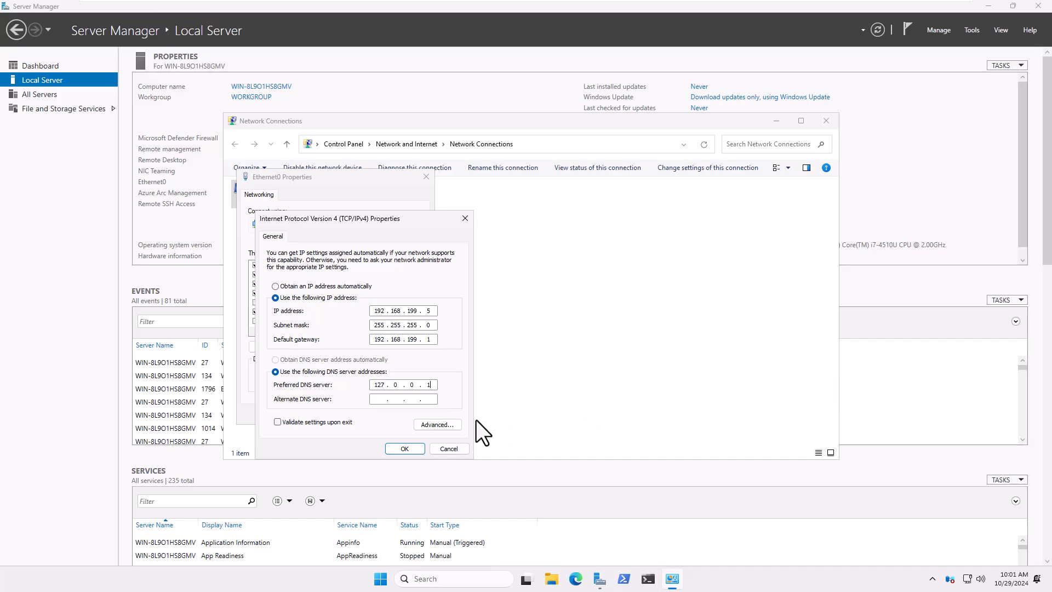
{"action": "left_click", "coordinate": [406, 448]}
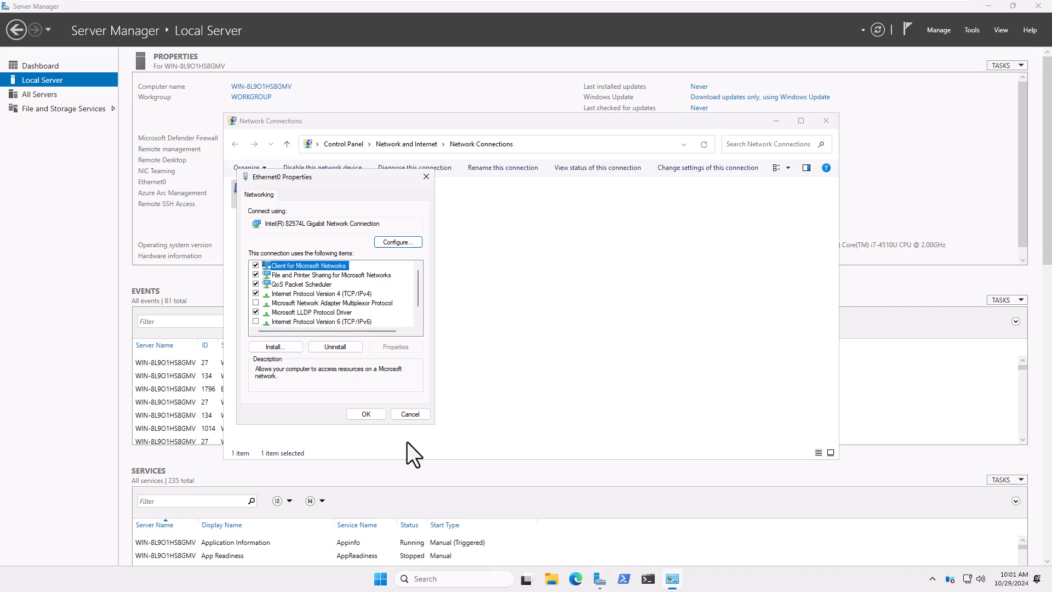
Confirm the IPv4 and adapter properties for Ethernet0 and close the Network Connections window.
{"action": "left_click", "coordinate": [366, 414]}
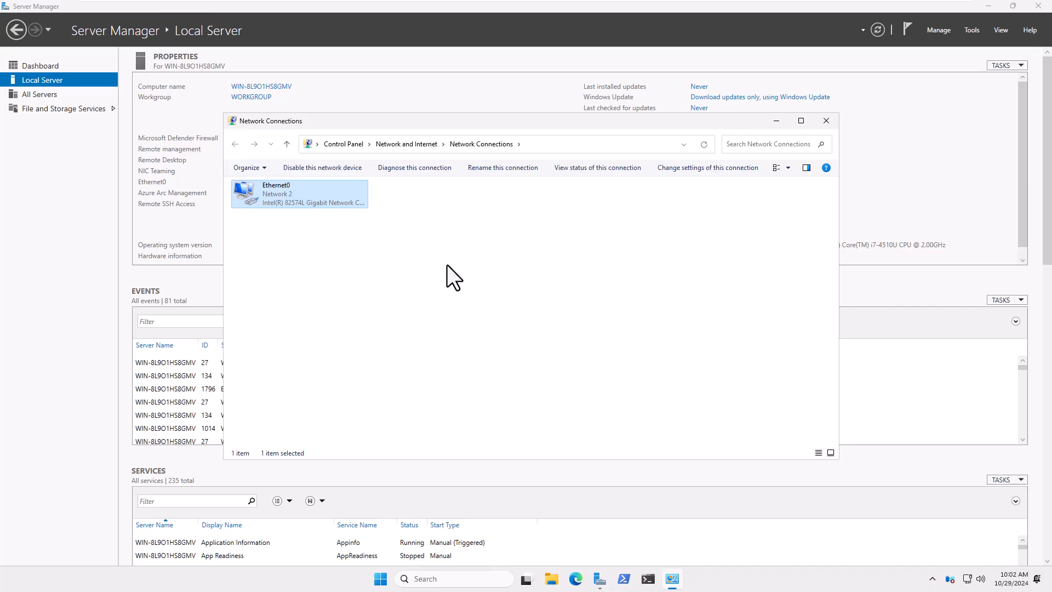
{"action": "left_click", "coordinate": [825, 121]}
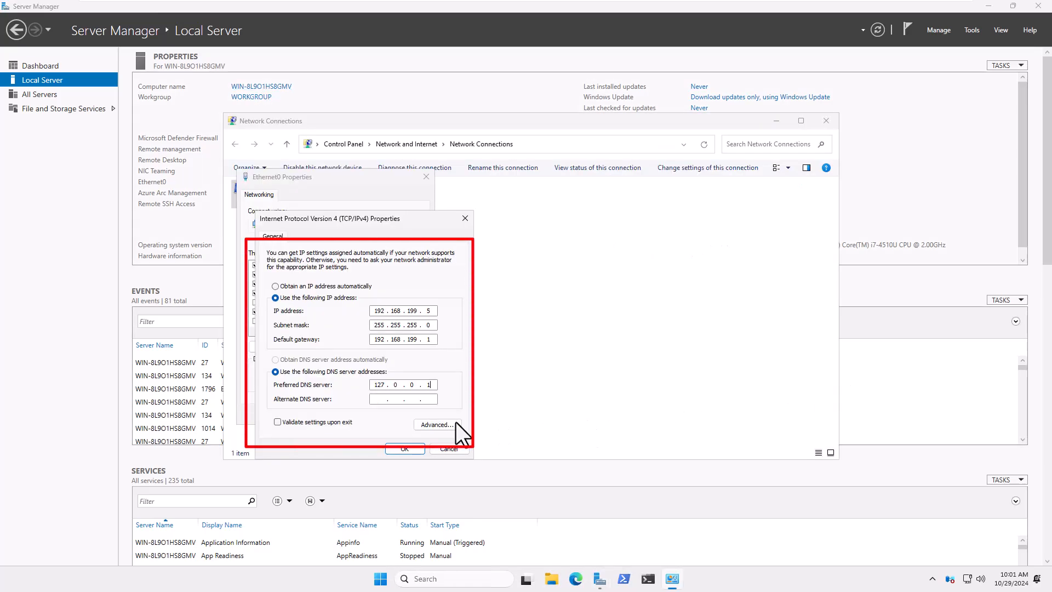
{"action": "left_click", "coordinate": [406, 446]}
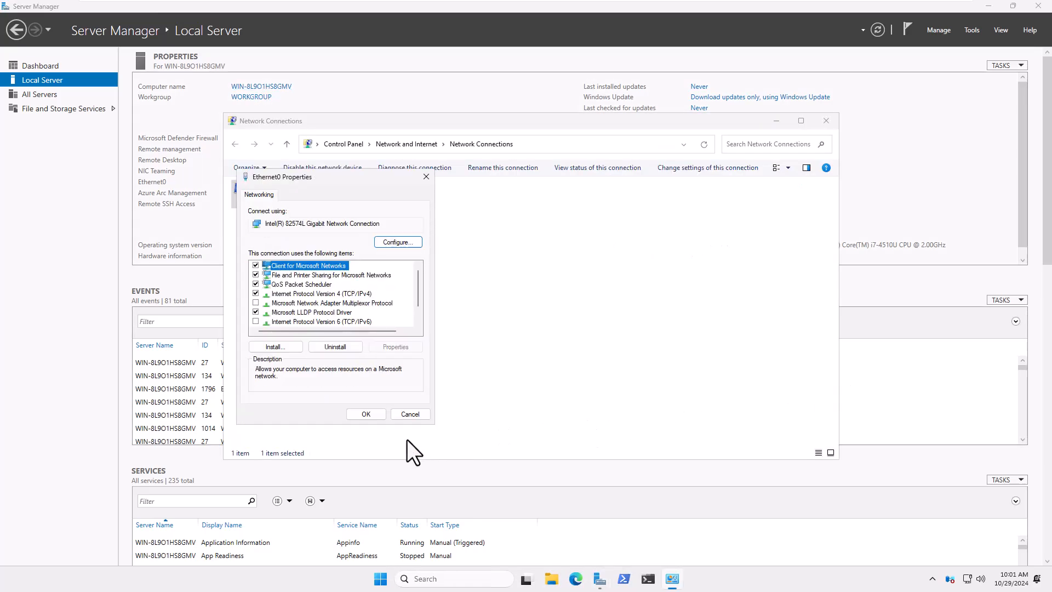
{"action": "left_click", "coordinate": [373, 415]}
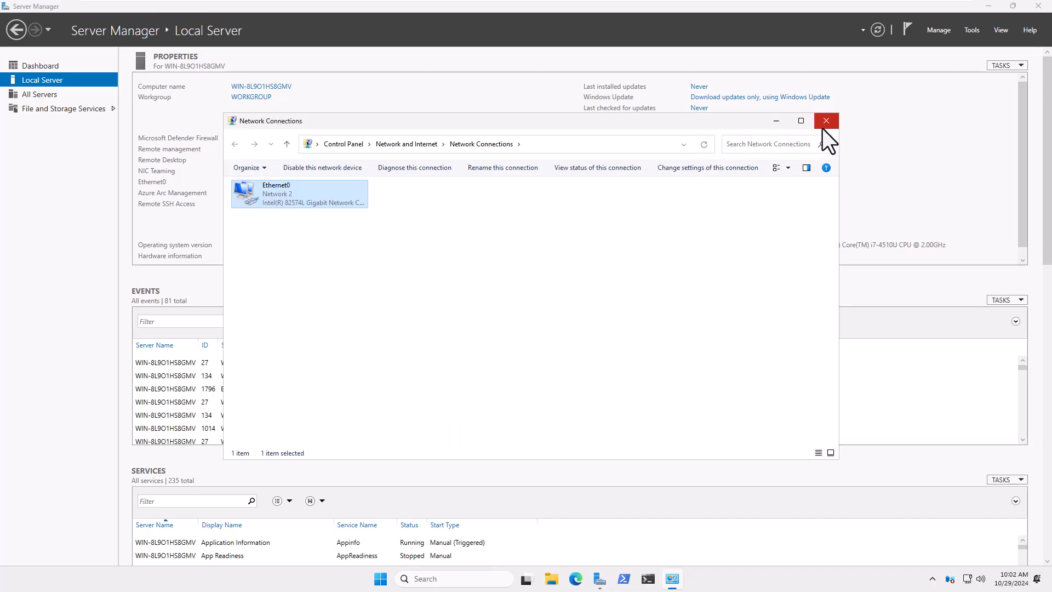
Close Network Connections and Server Manager, then restart the server from the Start menu.
{"action": "left_click", "coordinate": [824, 125]}
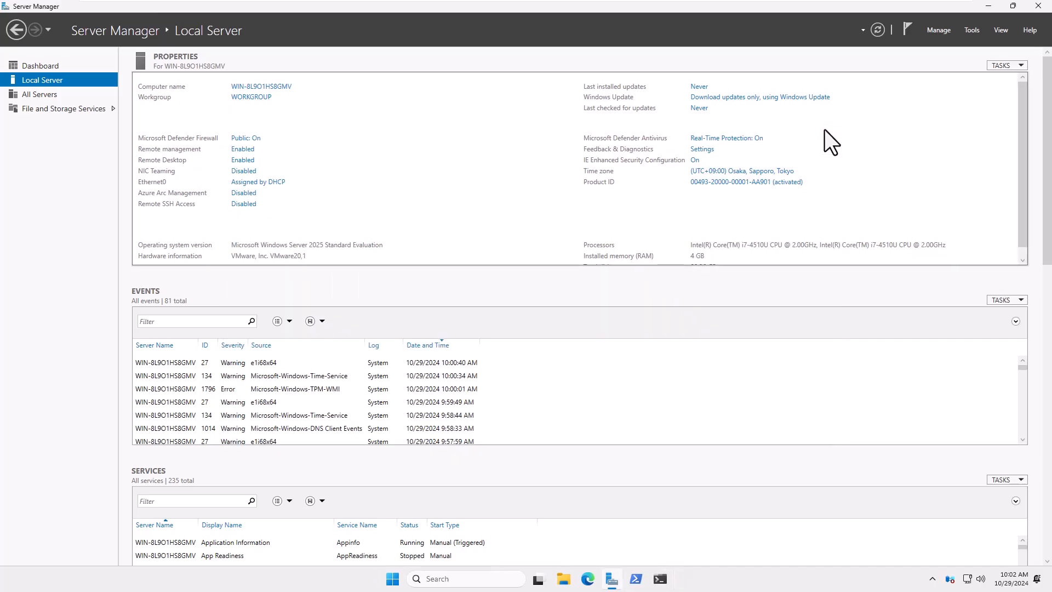
{"action": "left_click", "coordinate": [1038, 7]}
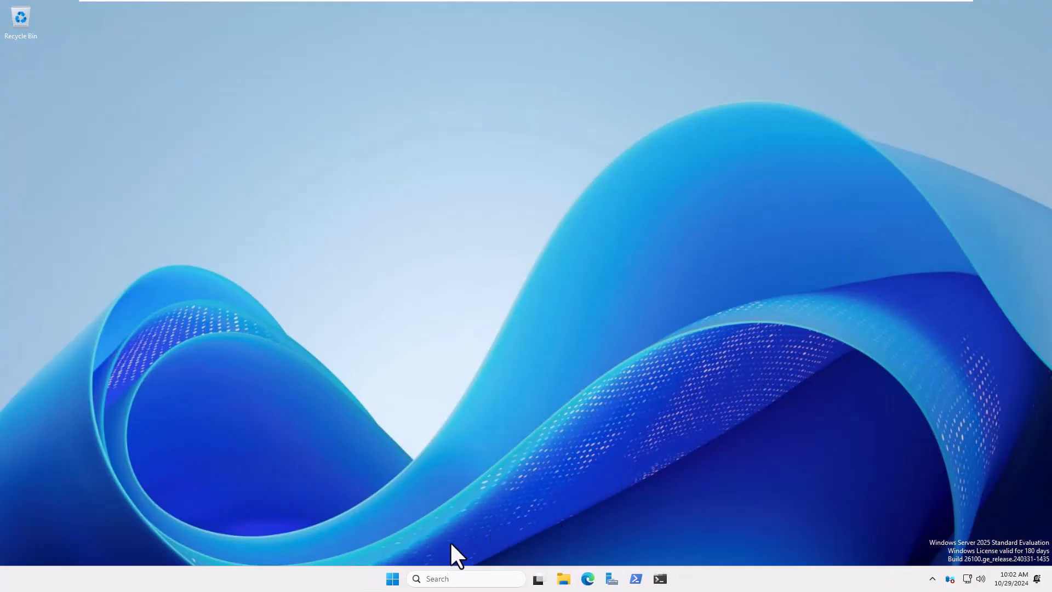
{"action": "left_click", "coordinate": [392, 579]}
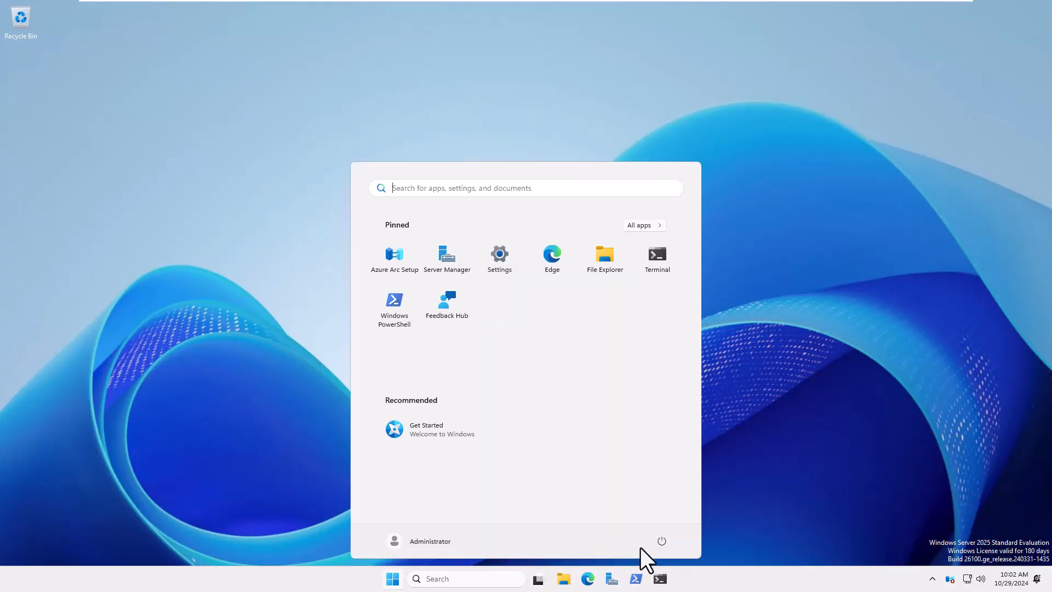
{"action": "left_click", "coordinate": [662, 541]}
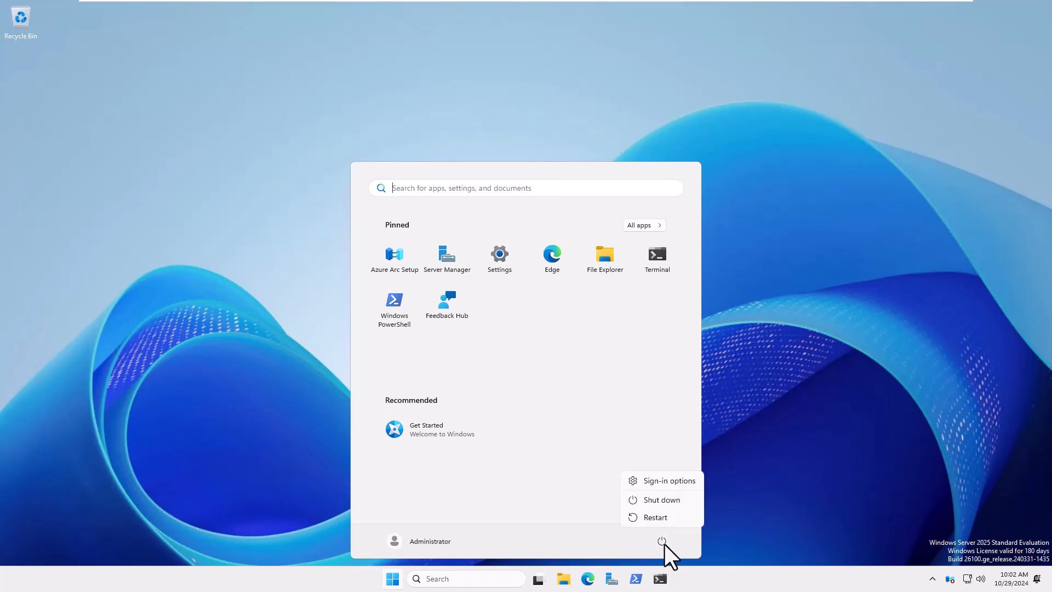
{"action": "left_click", "coordinate": [669, 520]}
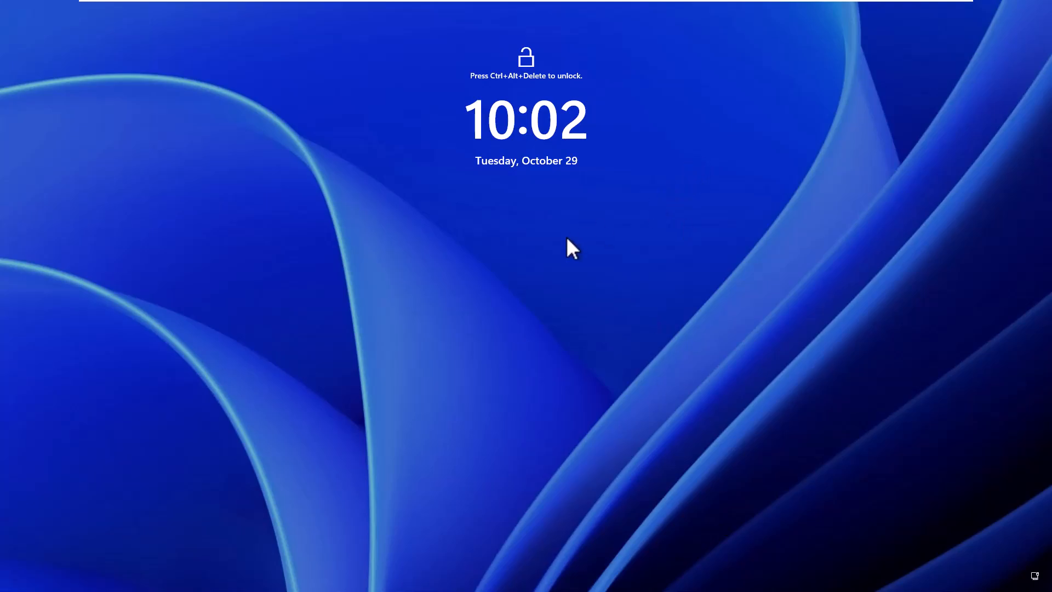
Sign back in as Administrator with the account password.
{"action": "key", "text": "ctrl+alt+Delete"}
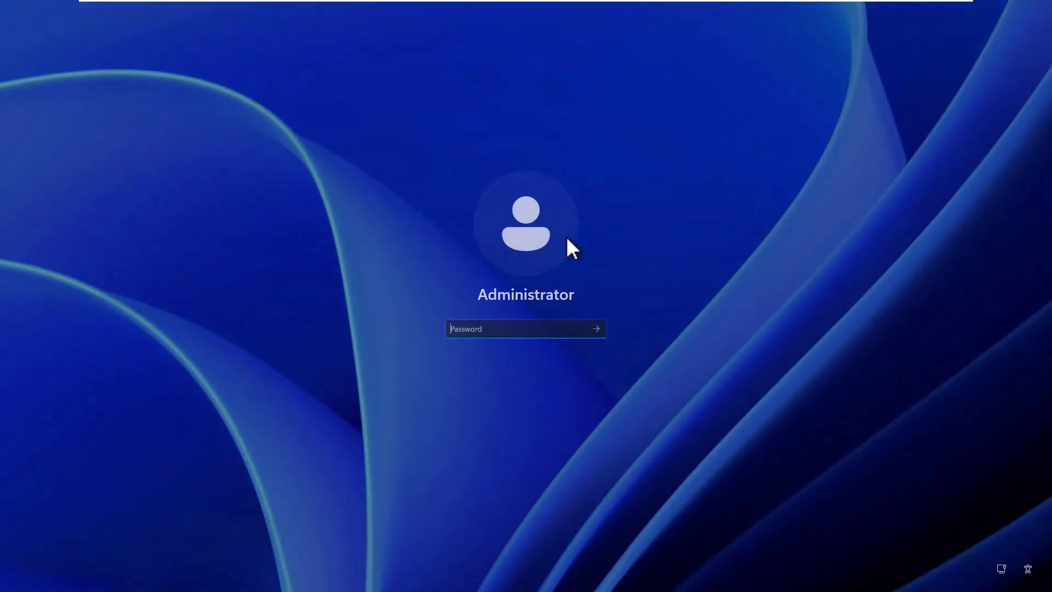
{"action": "type", "text": "**********"}
{"action": "key", "text": "Return"}
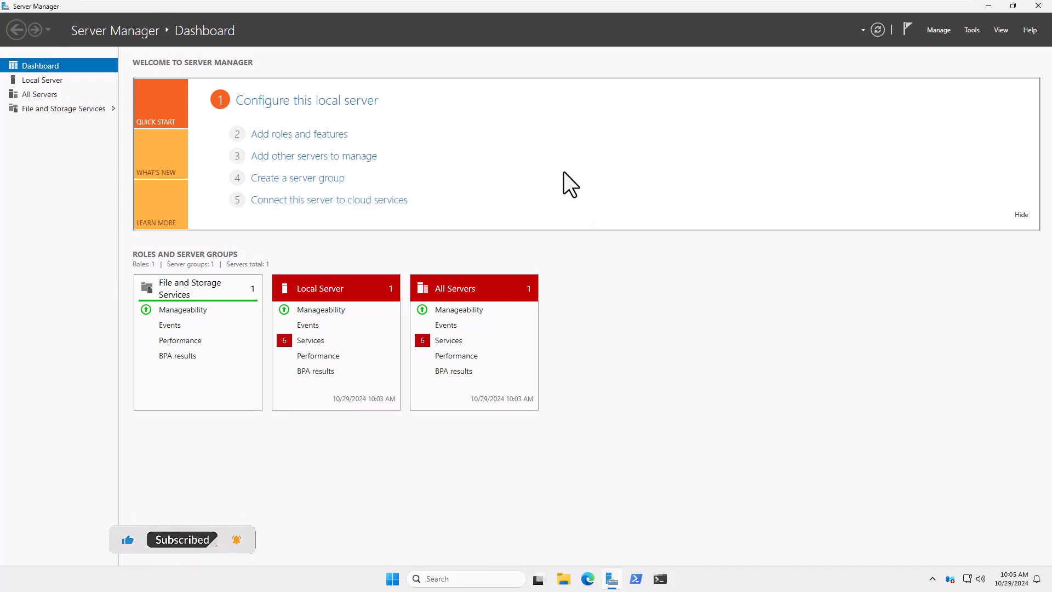
Launch Add Roles and Features and advance with role-based installation on LAB-SRV-25 to Server Roles.
{"action": "left_click", "coordinate": [306, 137]}
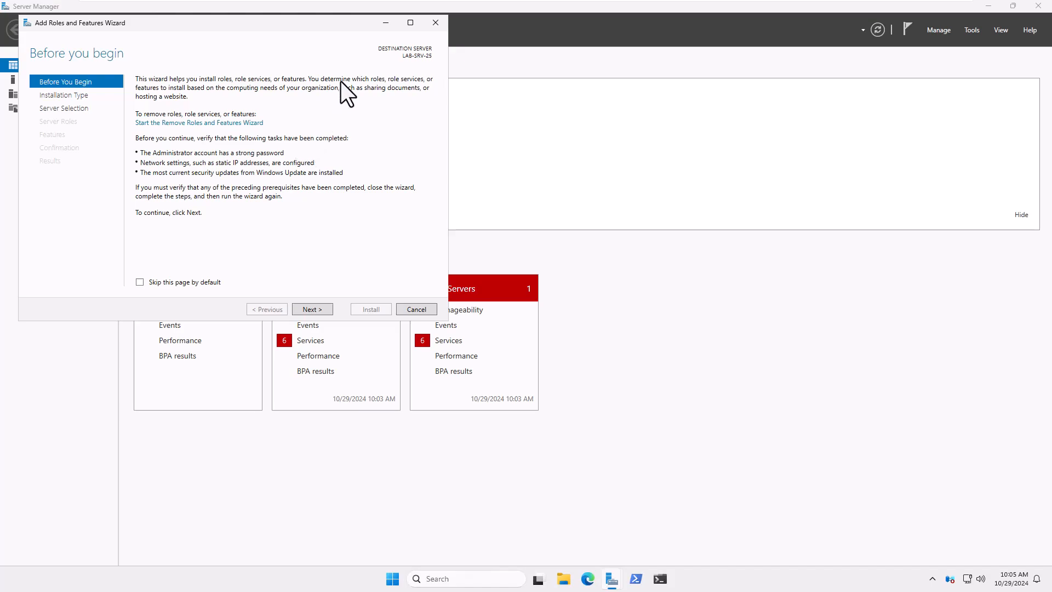
{"action": "left_click_drag", "start_coordinate": [321, 24], "coordinate": [754, 85]}
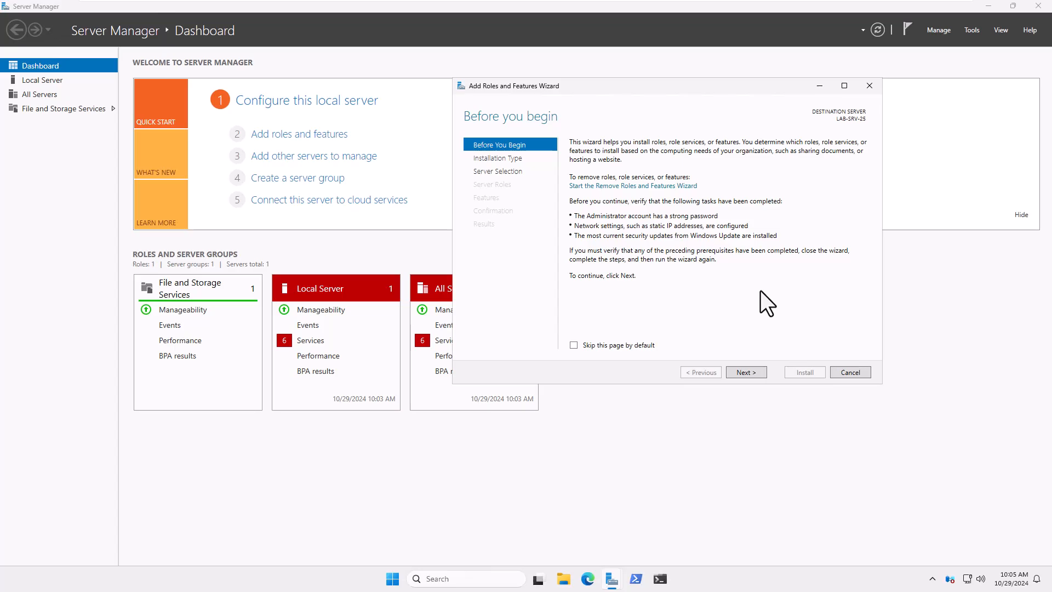
{"action": "left_click", "coordinate": [742, 369]}
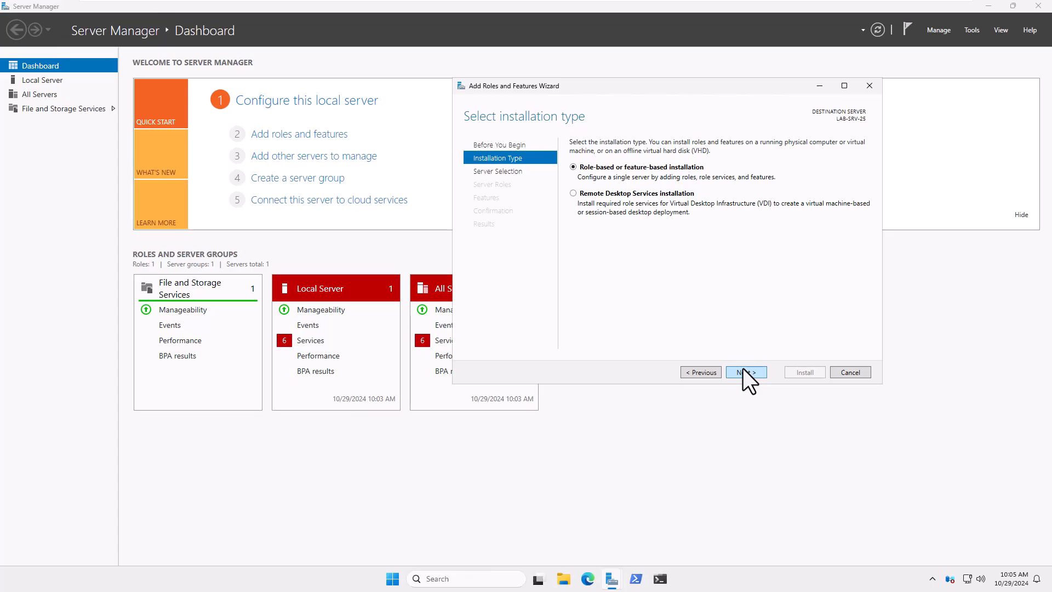
{"action": "left_click", "coordinate": [743, 369]}
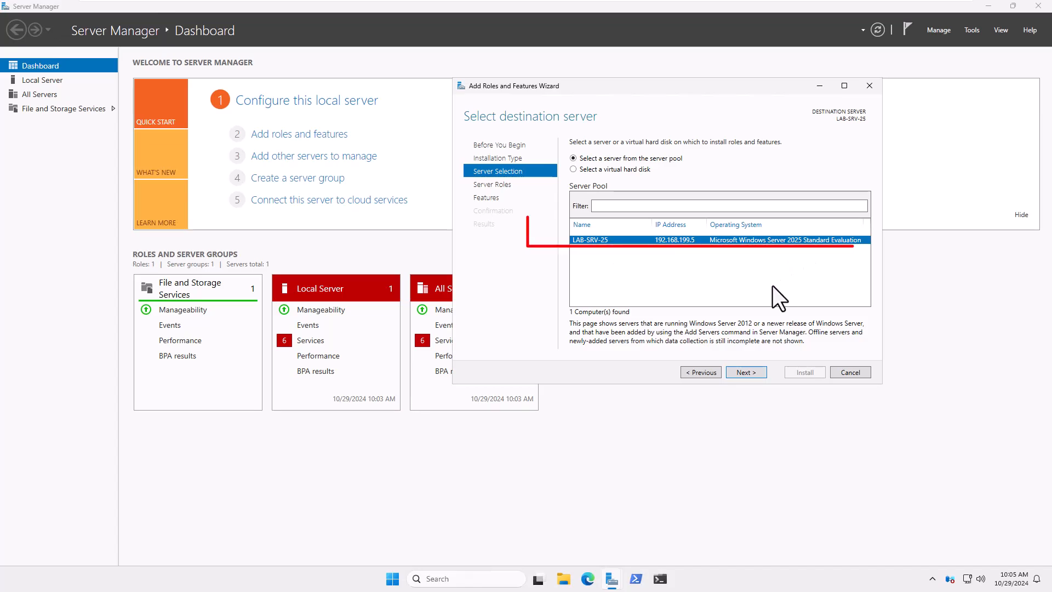
{"action": "left_click", "coordinate": [738, 370]}
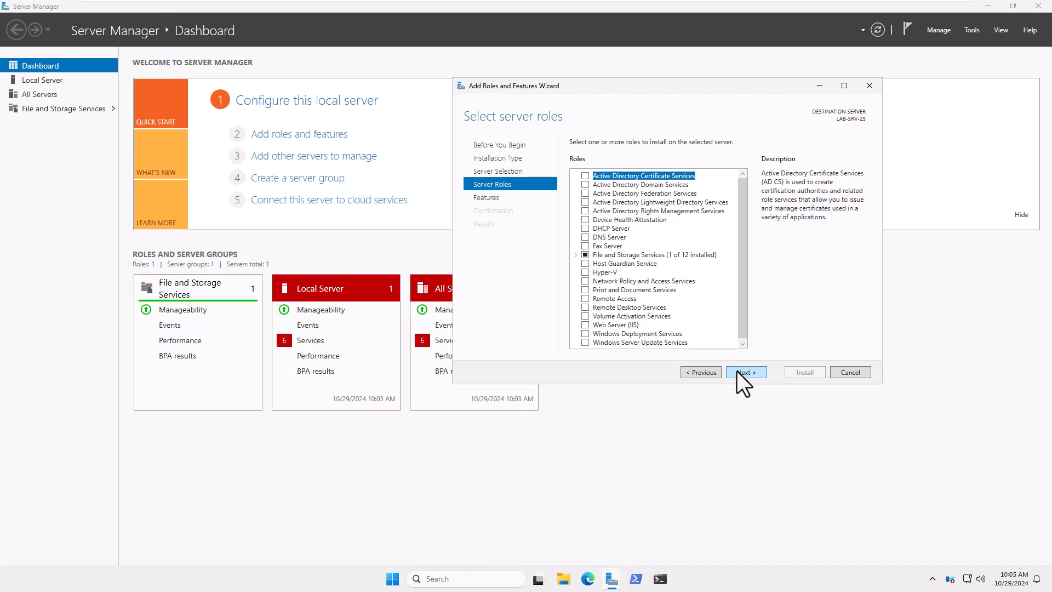
Select the Active Directory Domain Services role and accept its required management features.
{"action": "left_click", "coordinate": [586, 184]}
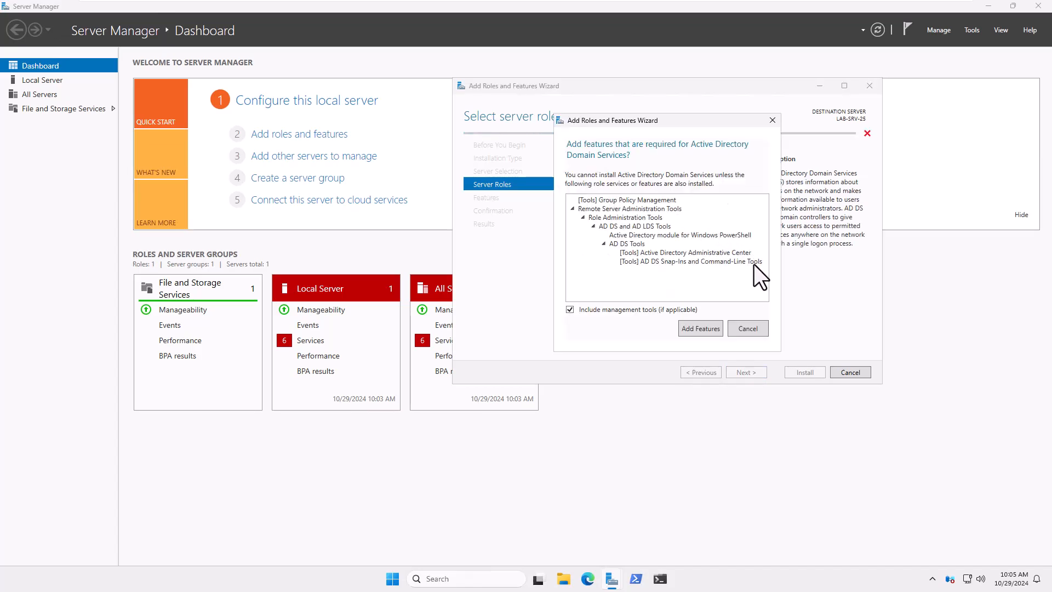
{"action": "left_click", "coordinate": [699, 328]}
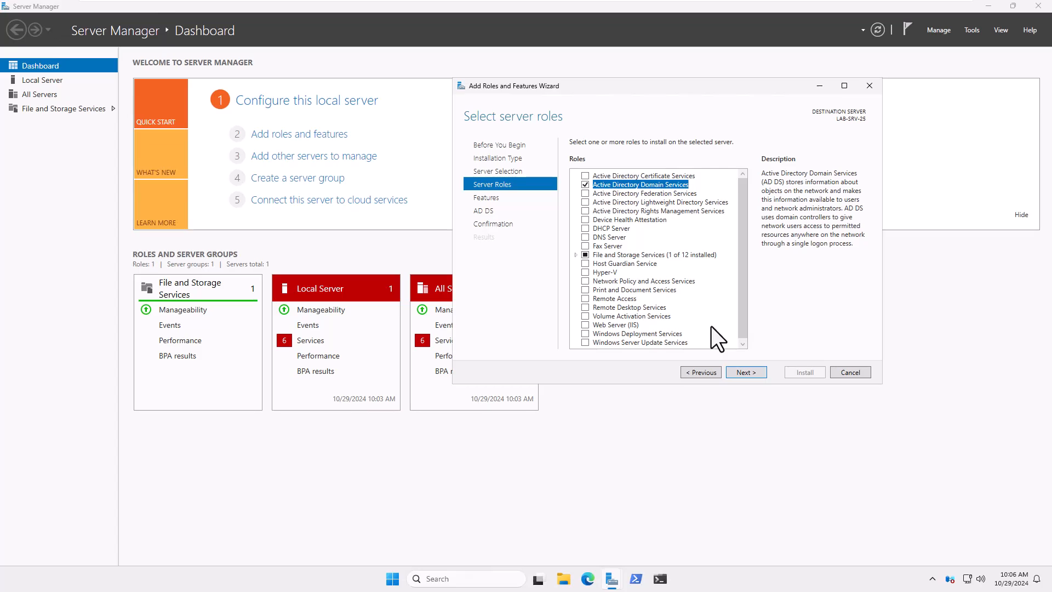
{"action": "scroll", "coordinate": [711, 326], "scroll_direction": "down", "scroll_amount": 1}
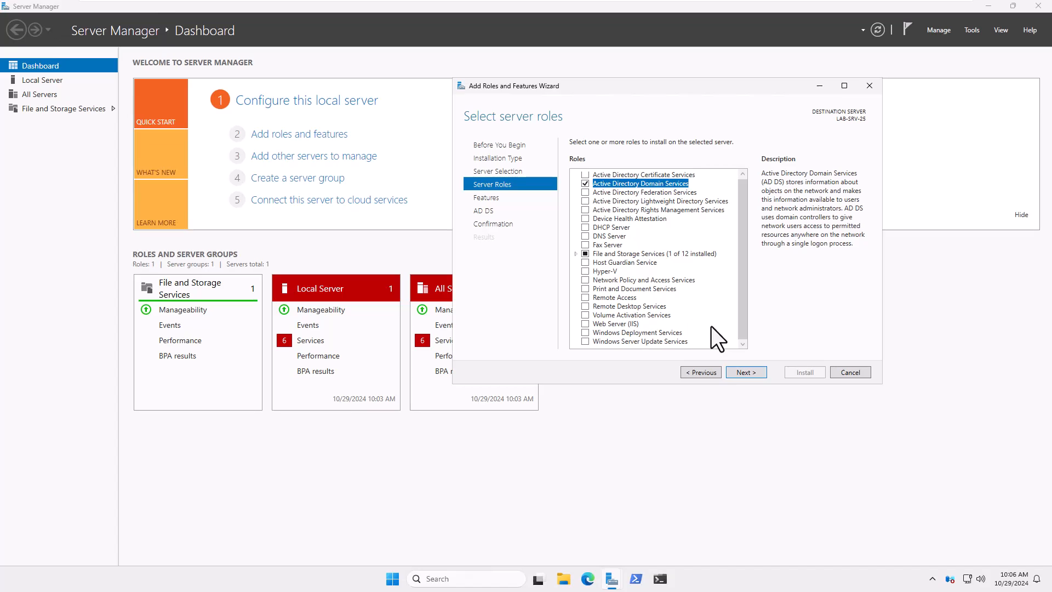
Advance past the Features and AD DS pages, install, and close the finished wizard.
{"action": "left_click", "coordinate": [746, 374]}
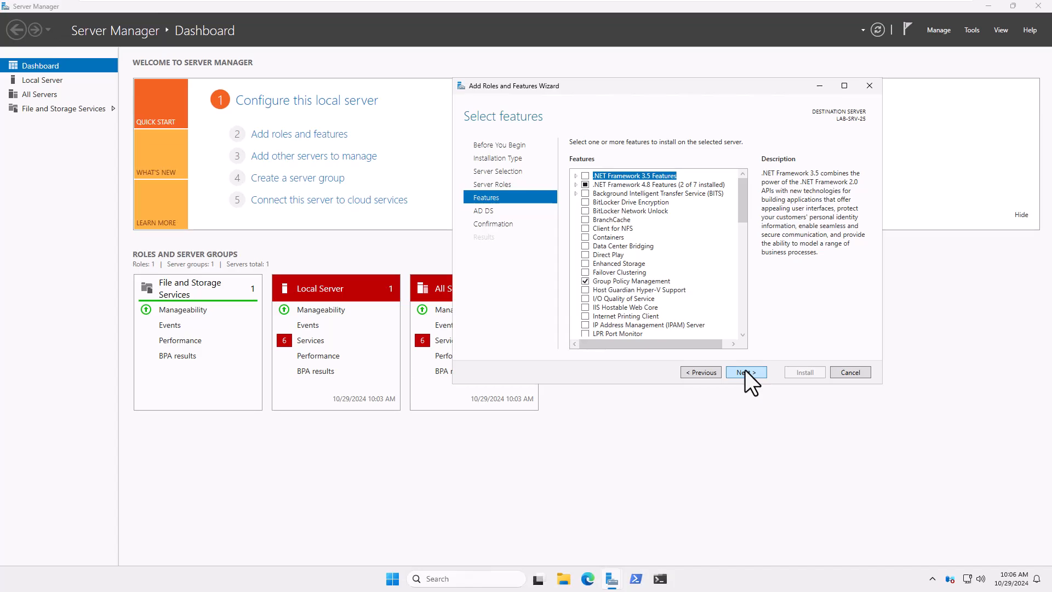
{"action": "left_click", "coordinate": [744, 372]}
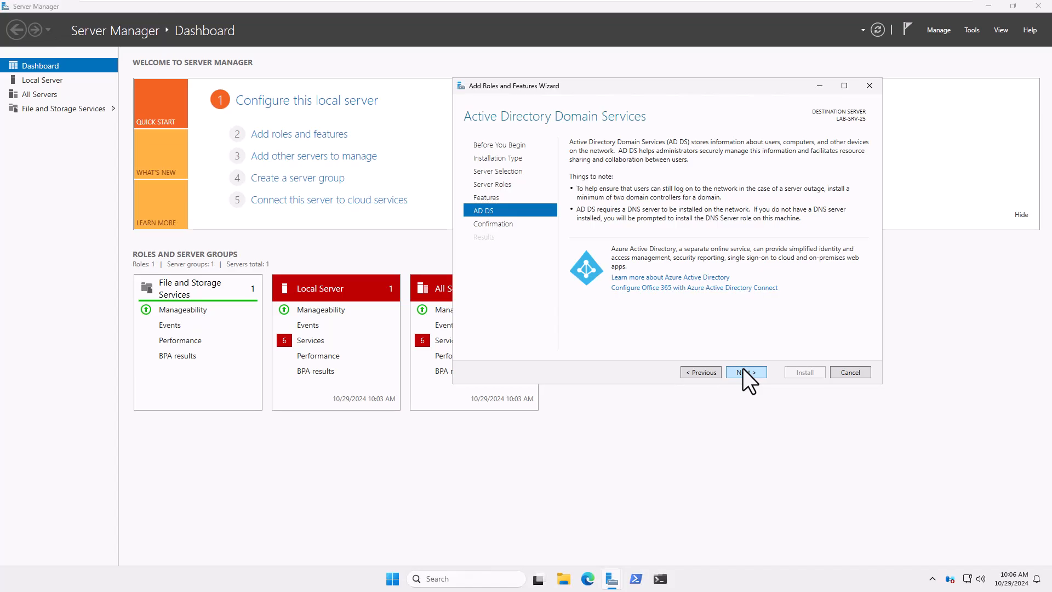
{"action": "left_click", "coordinate": [744, 372]}
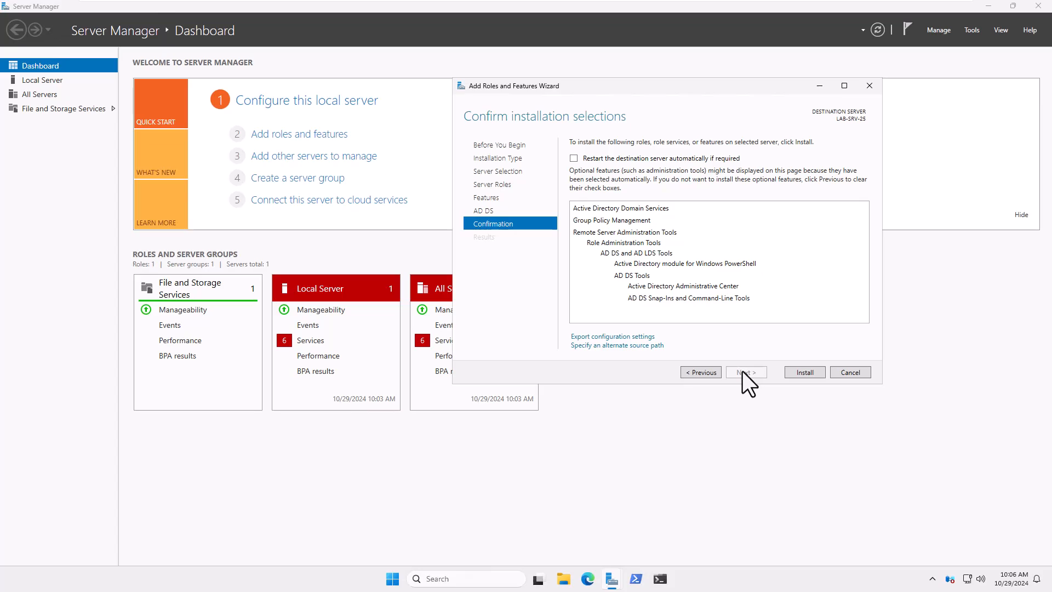
{"action": "left_click", "coordinate": [786, 372]}
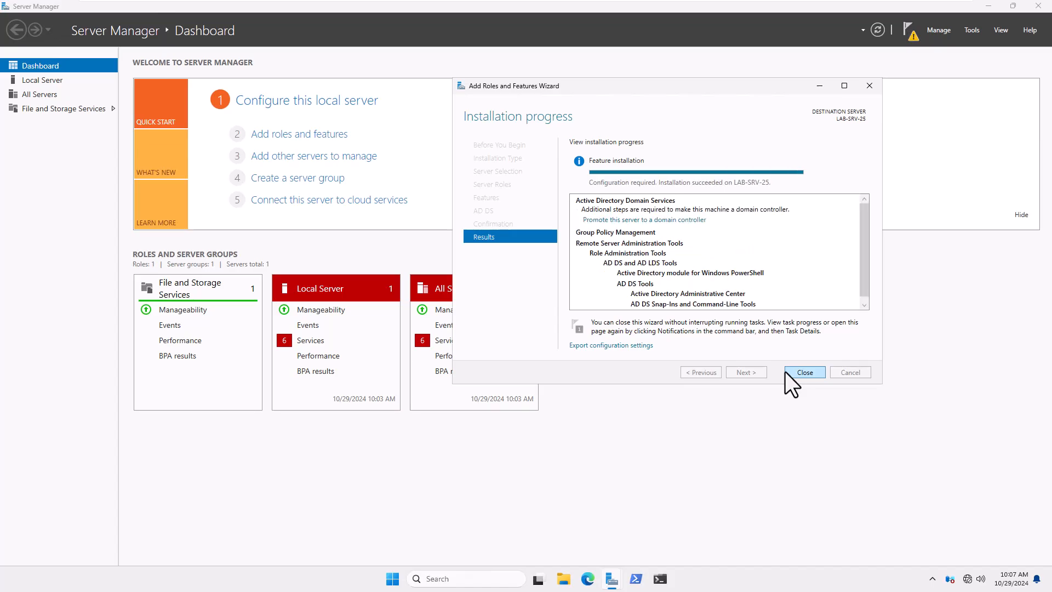
{"action": "left_click", "coordinate": [789, 372]}
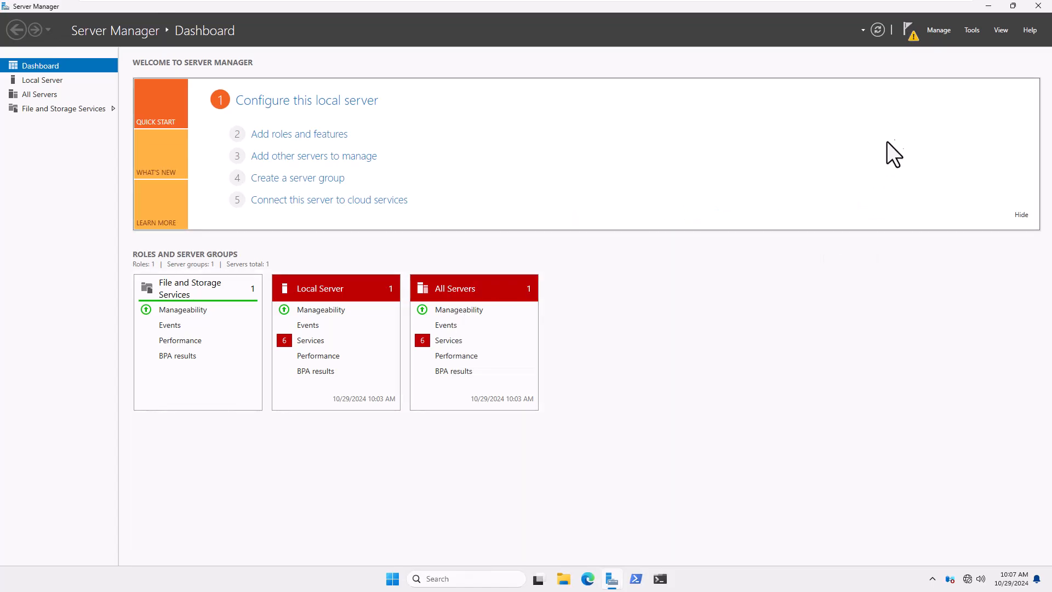
Promote the server from the notification flag, adding a new forest with root domain stech.net.
{"action": "left_click", "coordinate": [905, 28]}
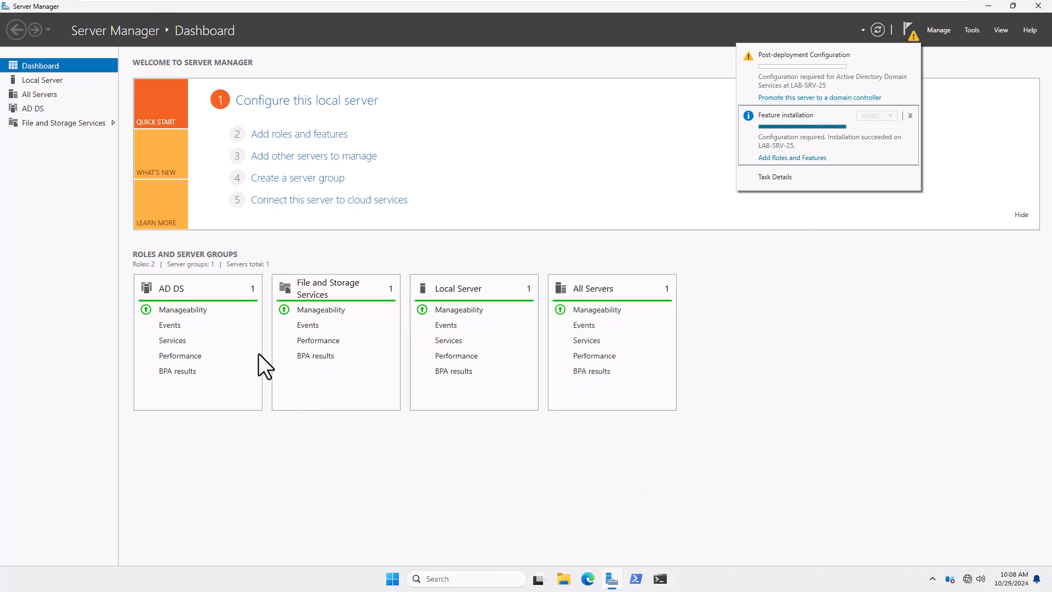
{"action": "left_click", "coordinate": [820, 98]}
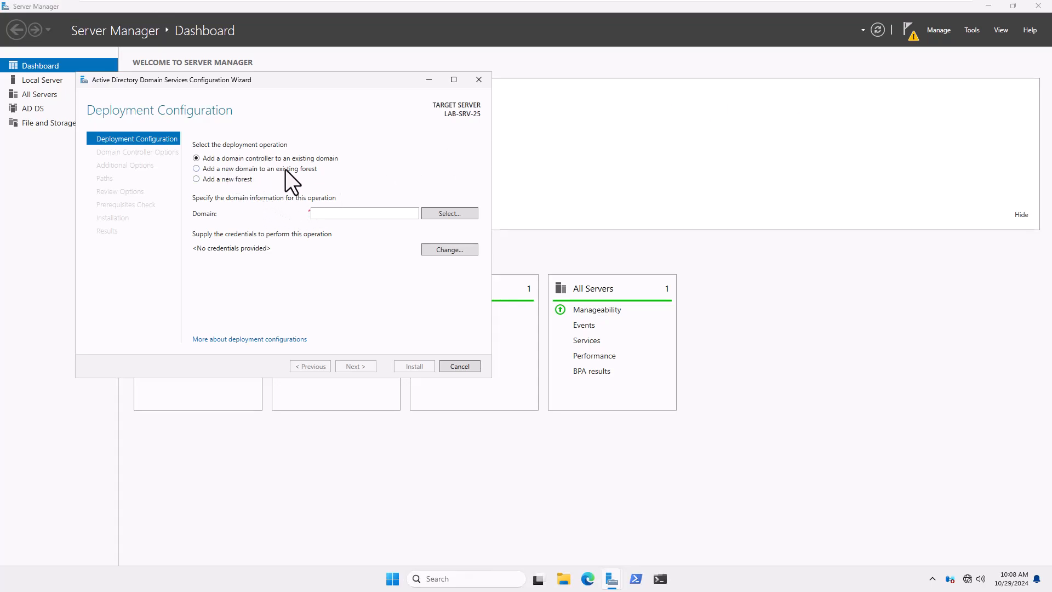
{"action": "left_click", "coordinate": [232, 178]}
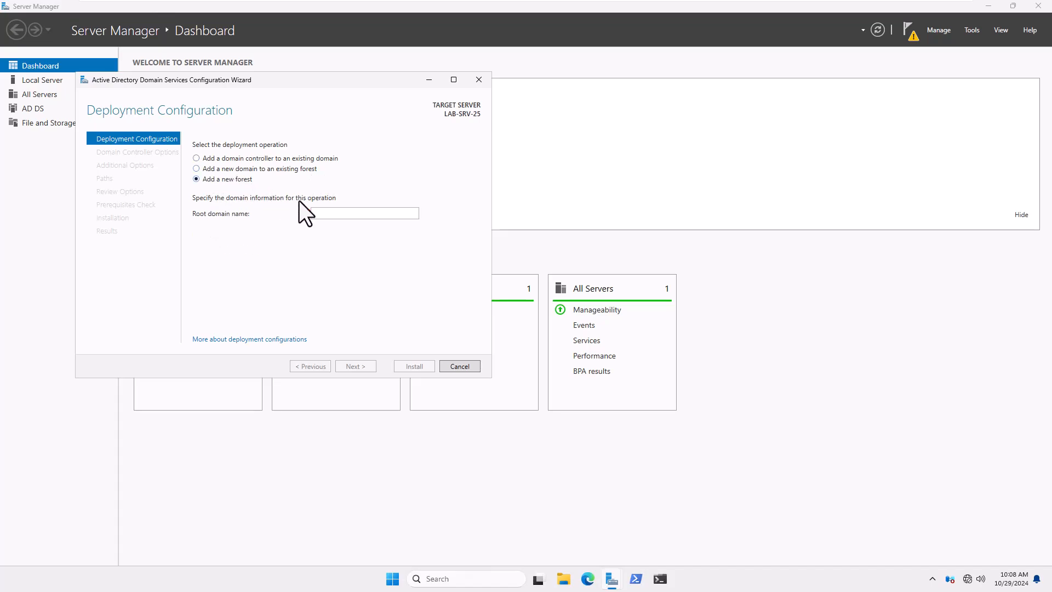
{"action": "left_click", "coordinate": [354, 213]}
{"action": "type", "text": "stech.net"}
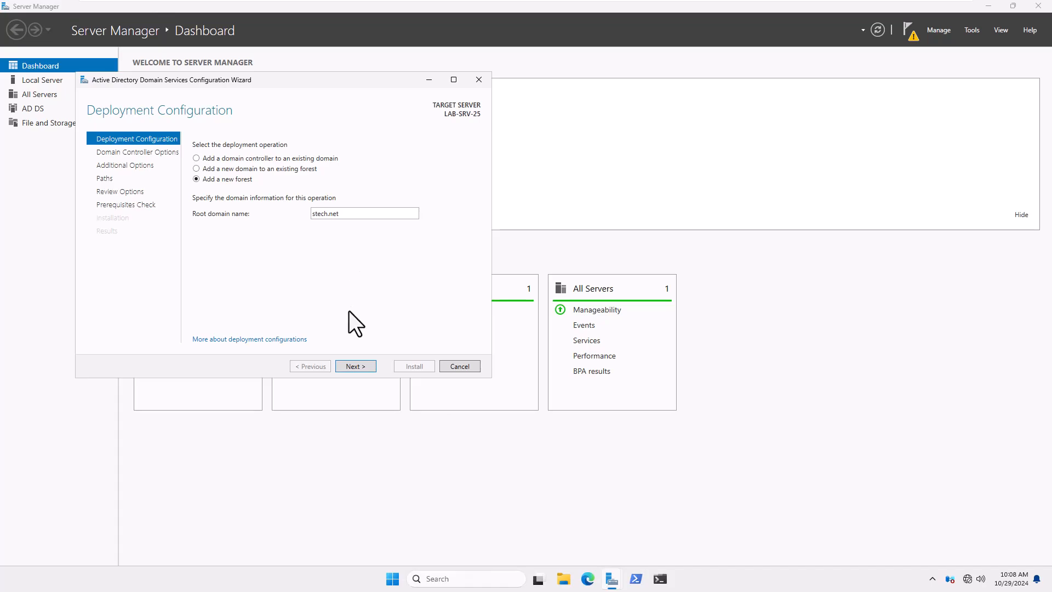
{"action": "left_click", "coordinate": [353, 363]}
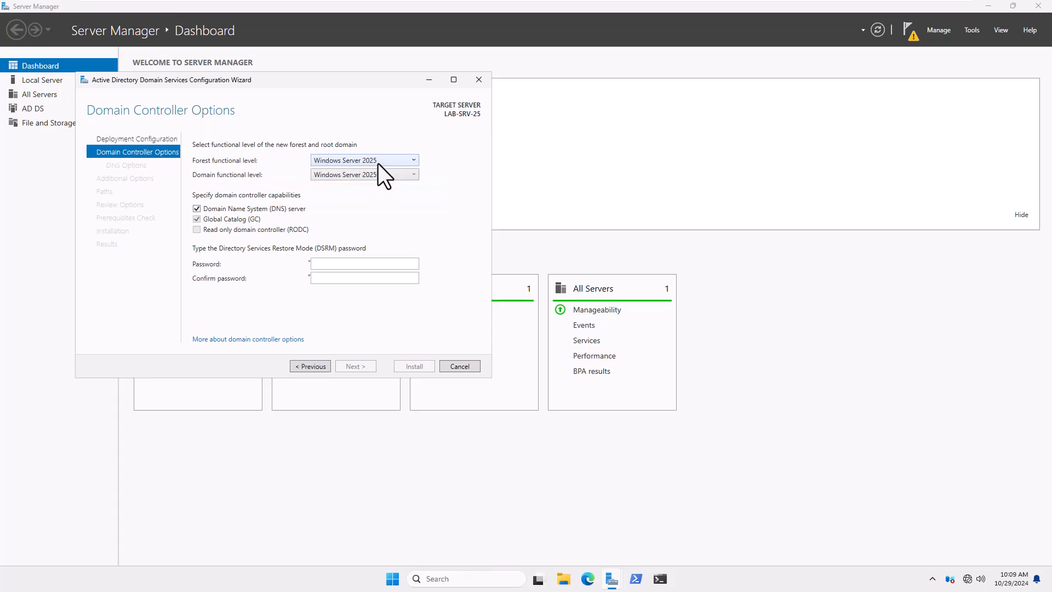
Keep Windows Server 2025 forest and domain functional levels and enter the DSRM password.
{"action": "left_click", "coordinate": [379, 162]}
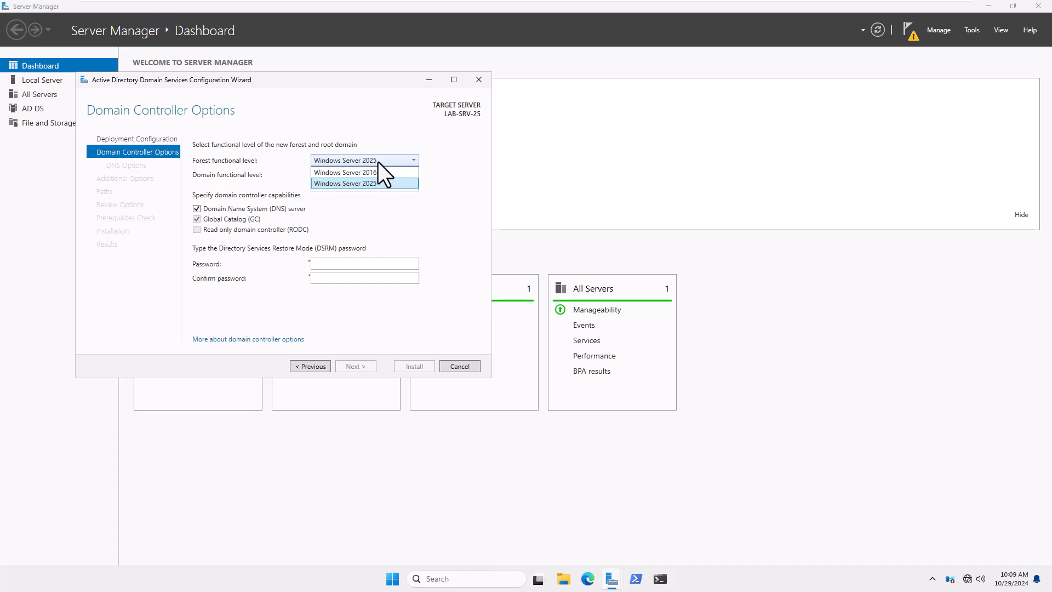
{"action": "left_click", "coordinate": [363, 181]}
{"action": "left_click", "coordinate": [367, 175]}
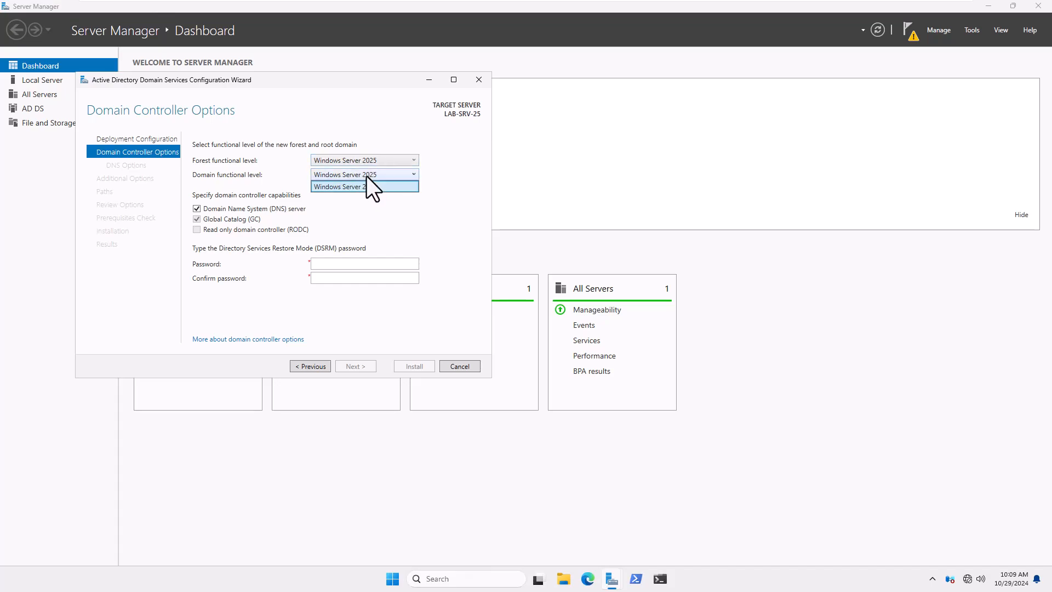
{"action": "left_click", "coordinate": [367, 176]}
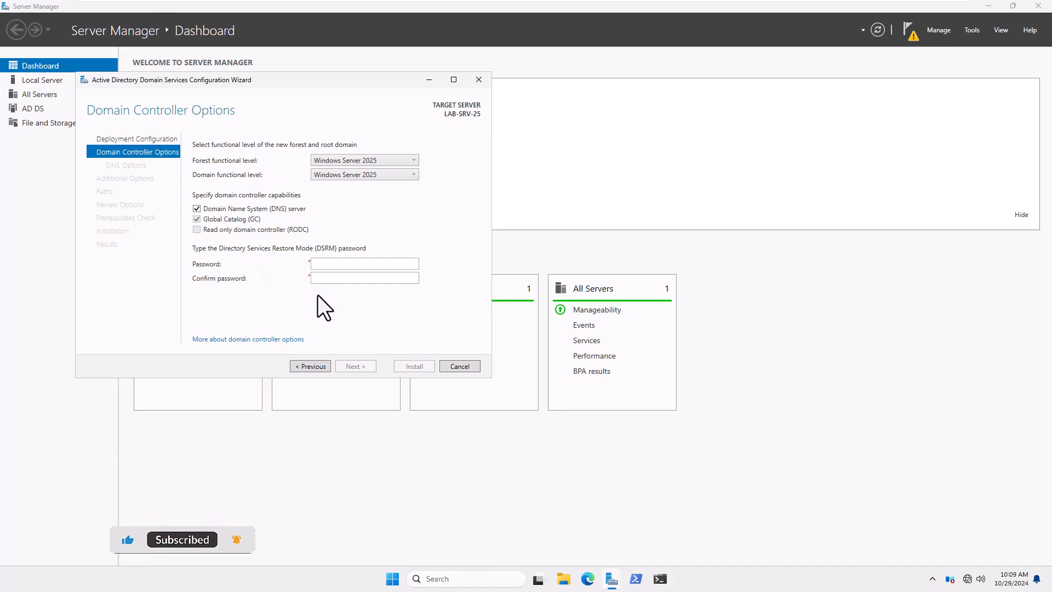
{"action": "left_click", "coordinate": [335, 264]}
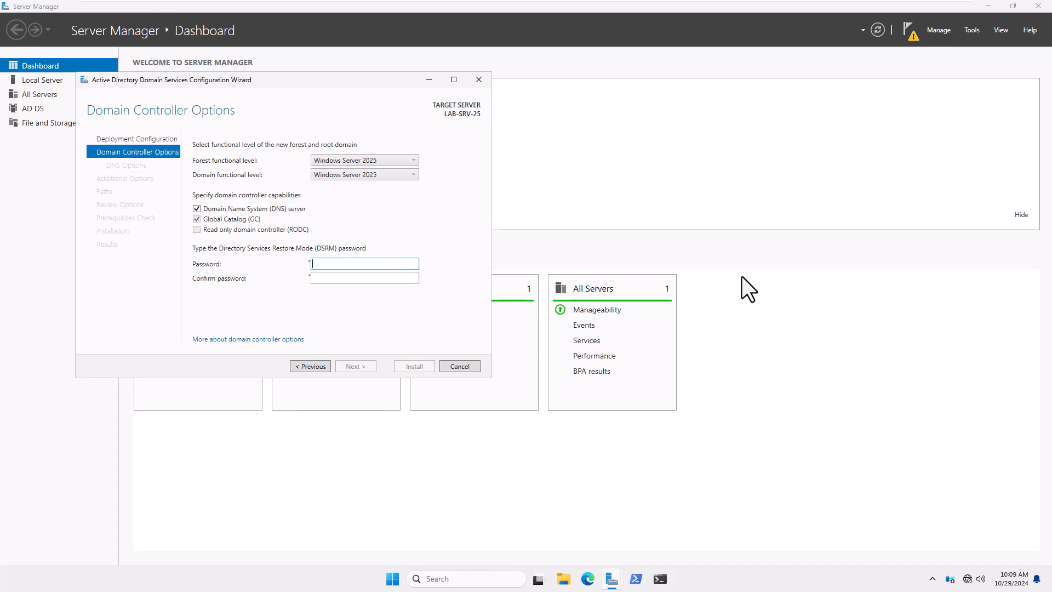
{"action": "type", "text": "•••••••••••••"}
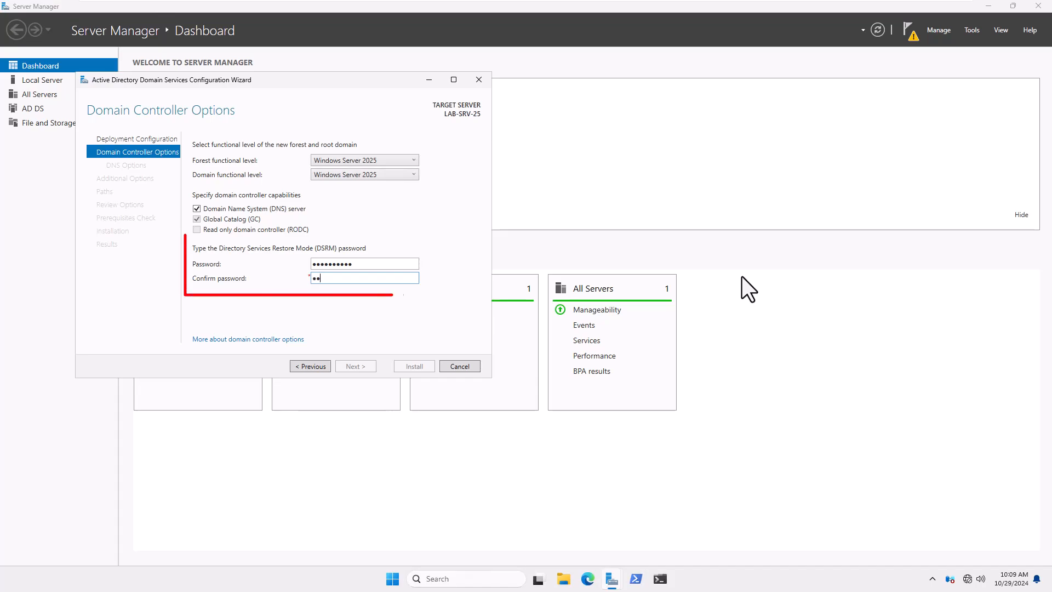
{"action": "type", "text": "••••"}
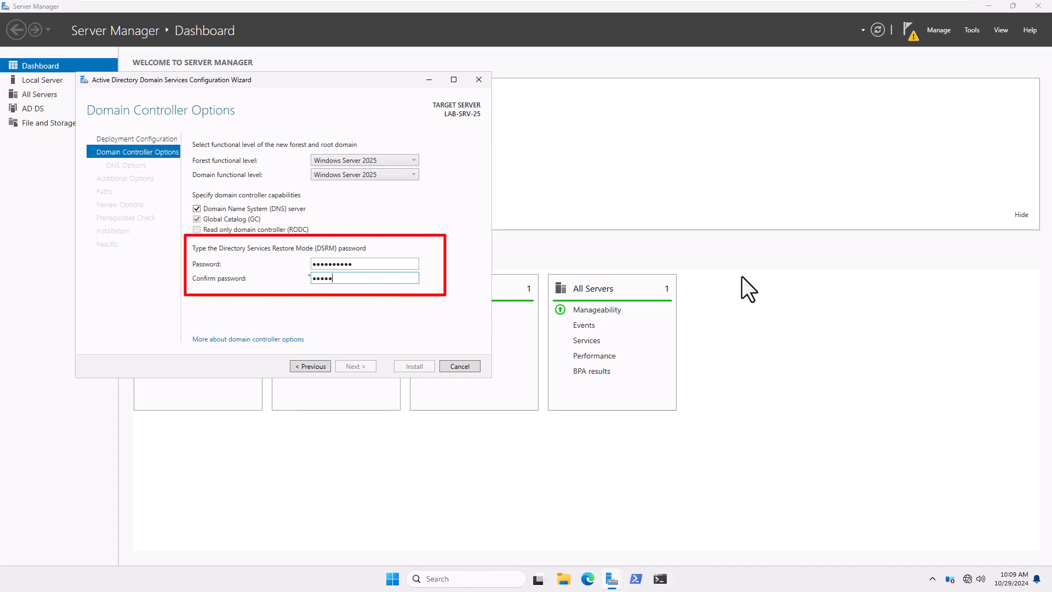
{"action": "type", "text": "••"}
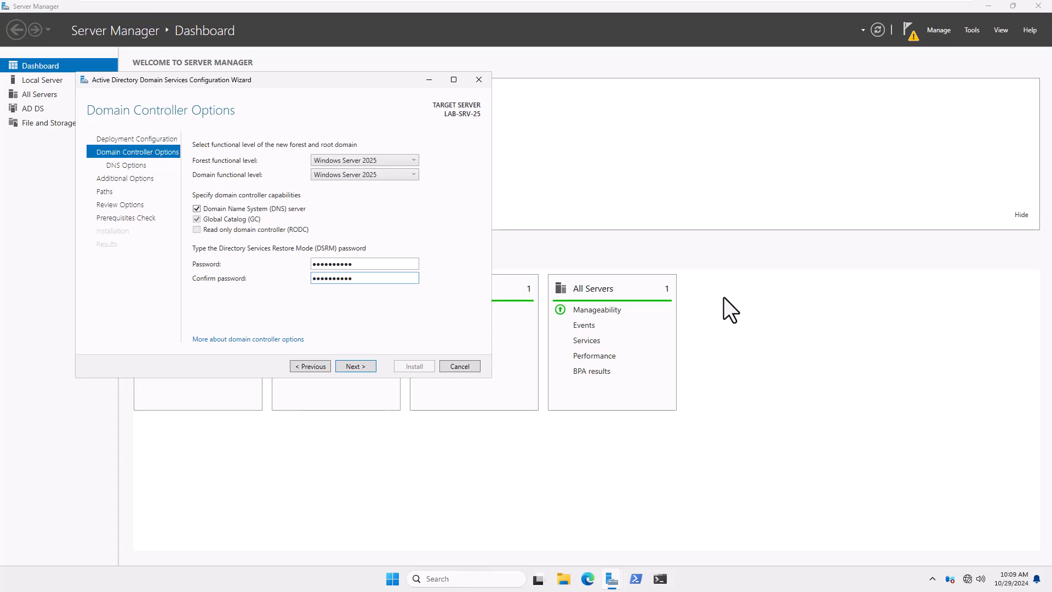
Accept DNS options, the STECH NetBIOS name and default paths, then install AD DS.
{"action": "left_click", "coordinate": [353, 366]}
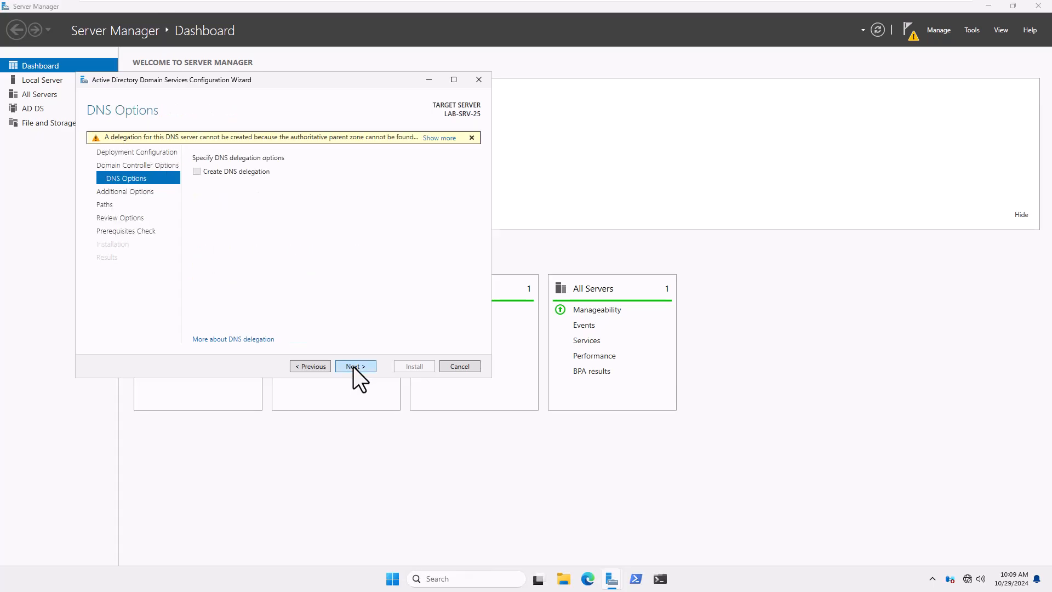
{"action": "left_click_drag", "start_coordinate": [358, 80], "coordinate": [756, 158]}
{"action": "left_click", "coordinate": [756, 444]}
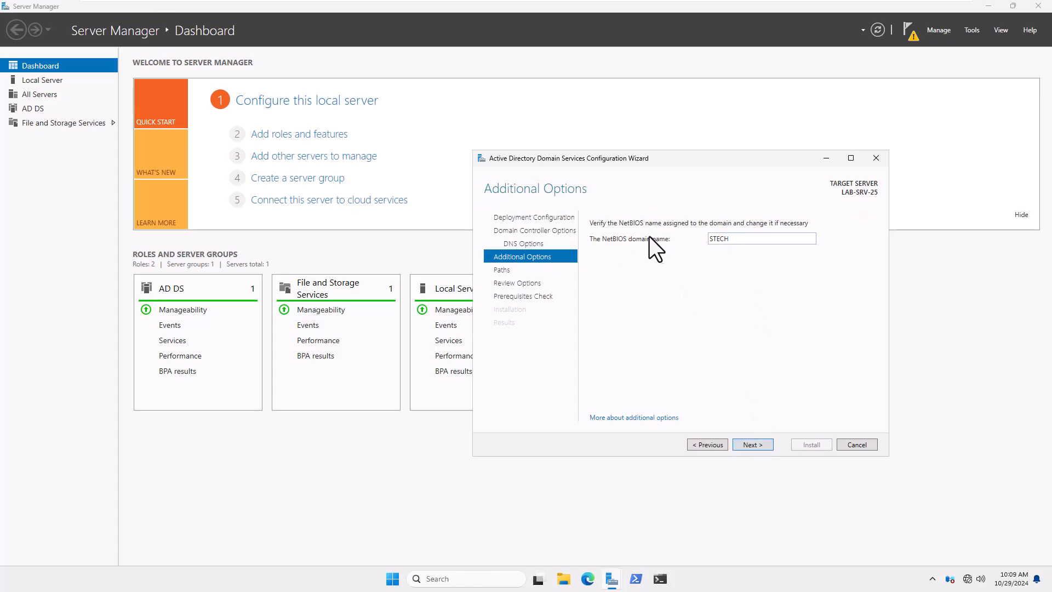
{"action": "left_click", "coordinate": [749, 444]}
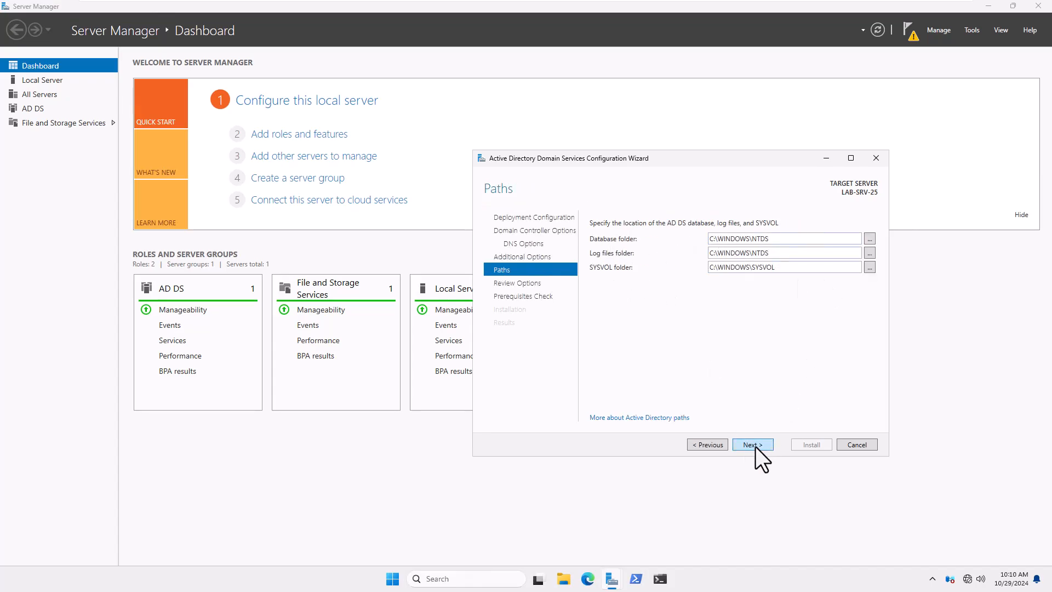
{"action": "left_click", "coordinate": [755, 446]}
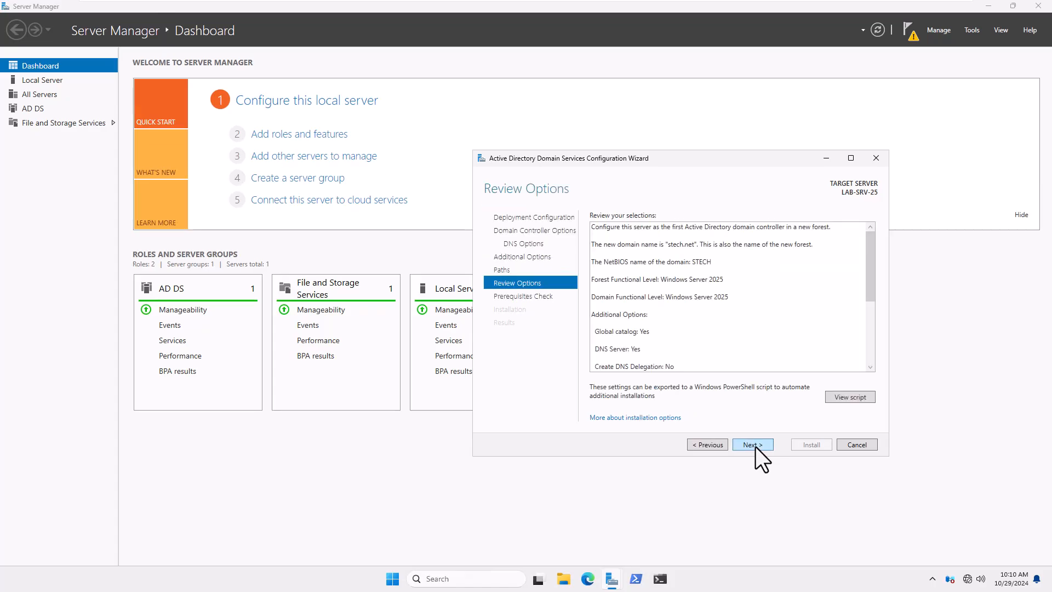
{"action": "left_click", "coordinate": [755, 446]}
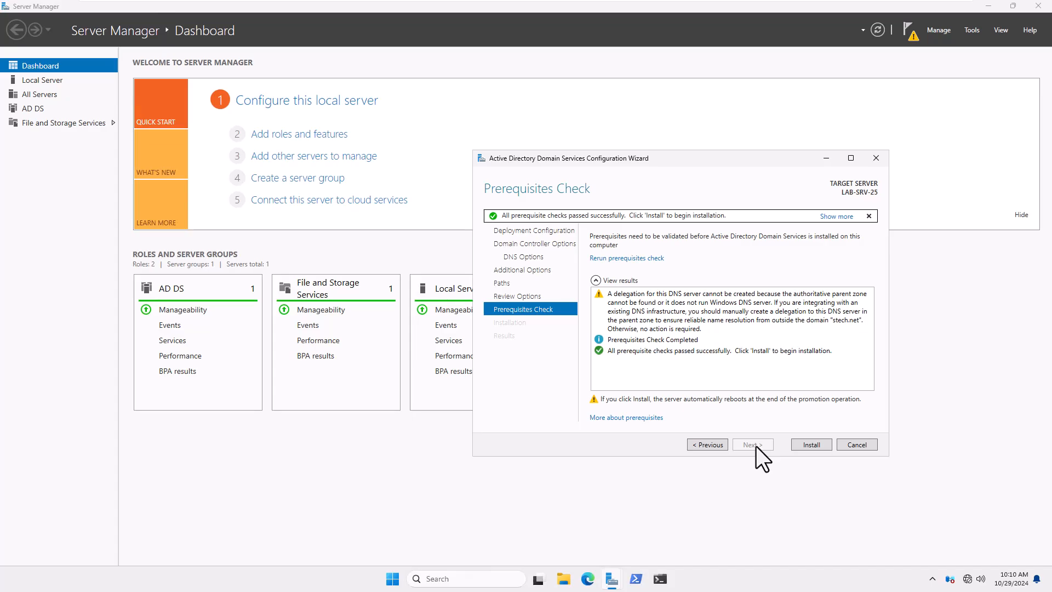
{"action": "left_click", "coordinate": [806, 446]}
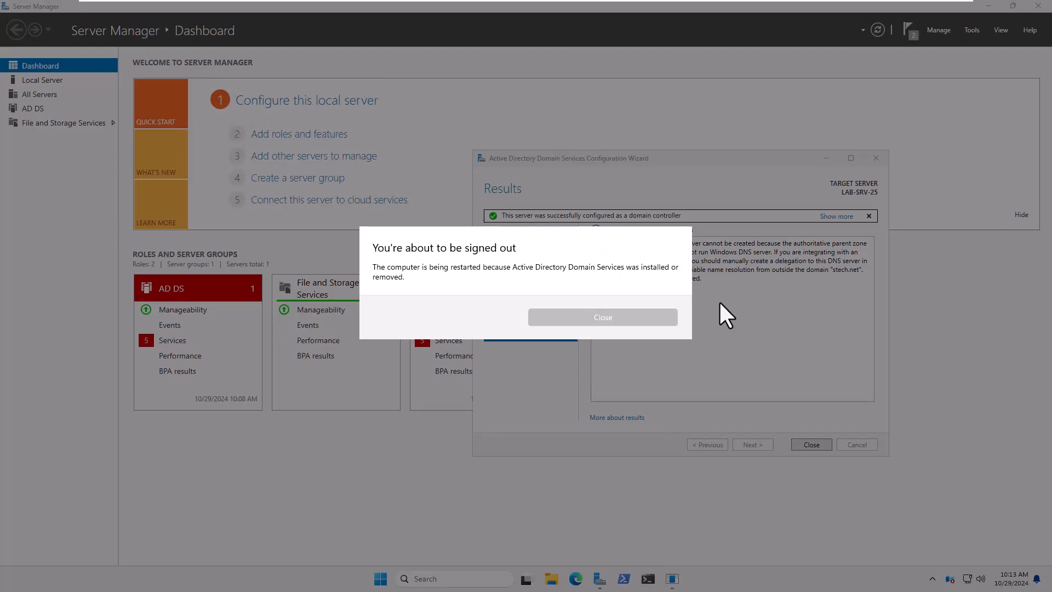
Dismiss the sign-out notice and sign back in as the domain administrator after the restart.
{"action": "left_click", "coordinate": [614, 321]}
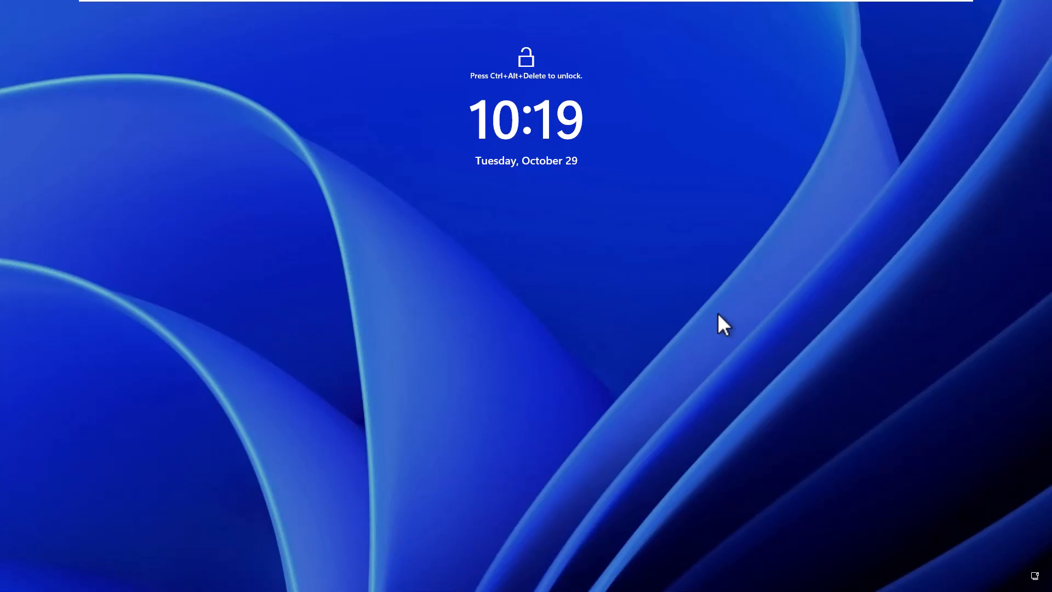
{"action": "key", "text": "ctrl+alt+Delete"}
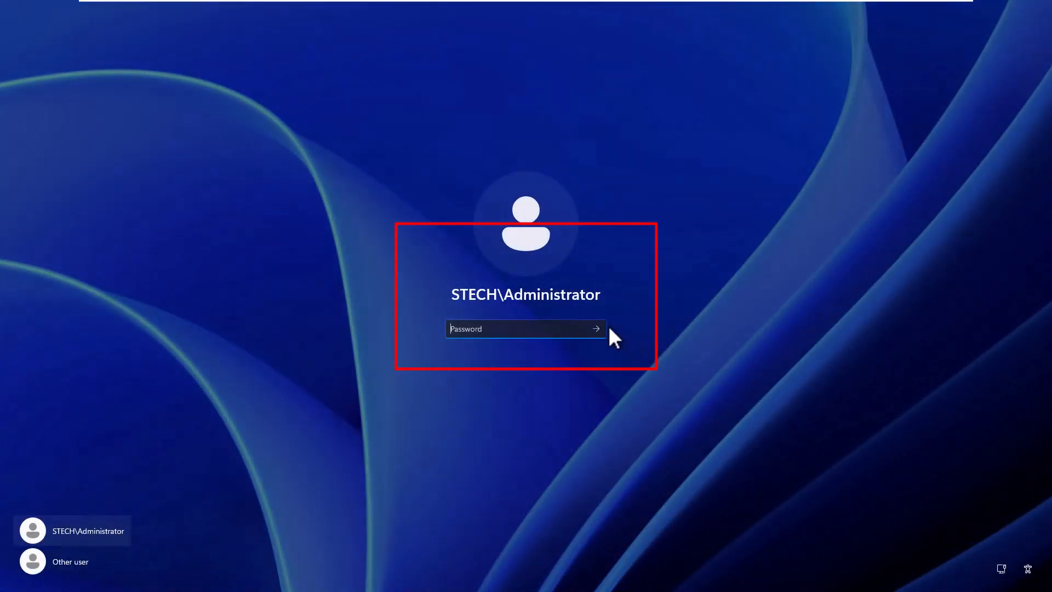
{"action": "type", "text": "•••••••••••"}
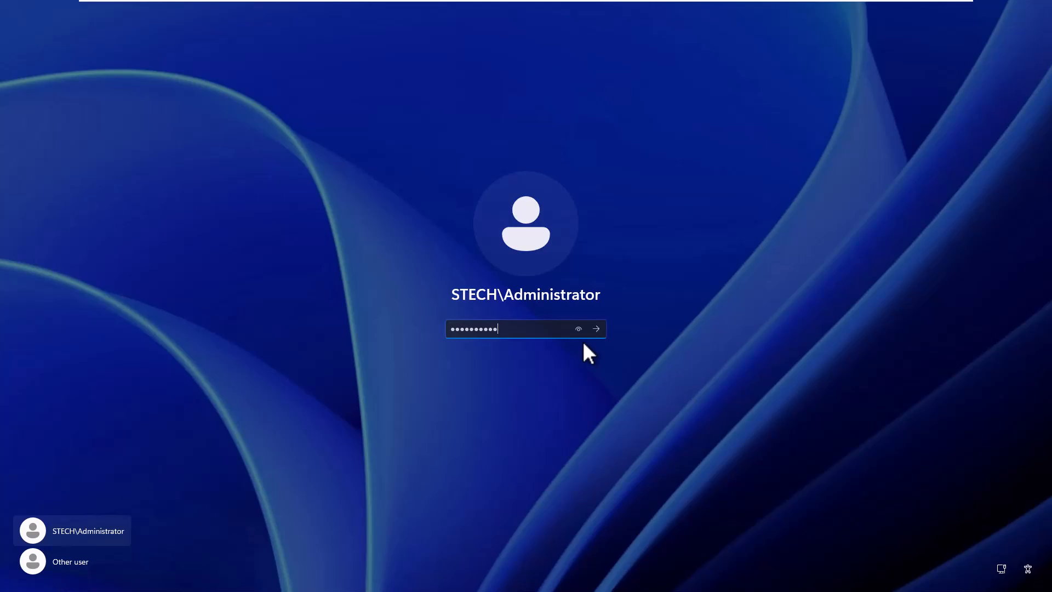
{"action": "key", "text": "Return"}
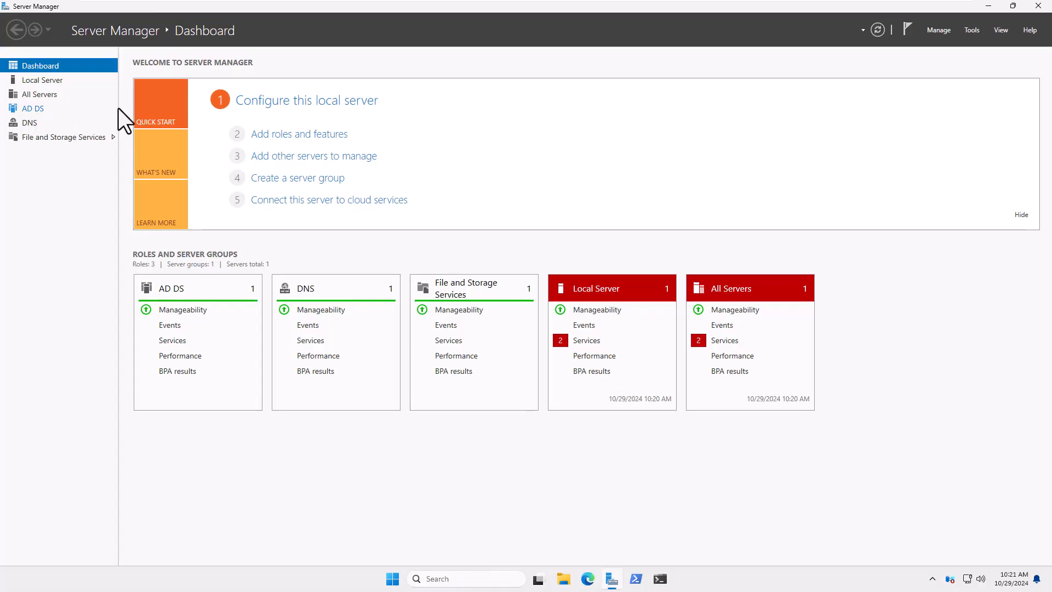
Launch Active Directory Users and Computers from Tools, enlarge its window, and minimize Server Manager.
{"action": "left_click", "coordinate": [970, 30]}
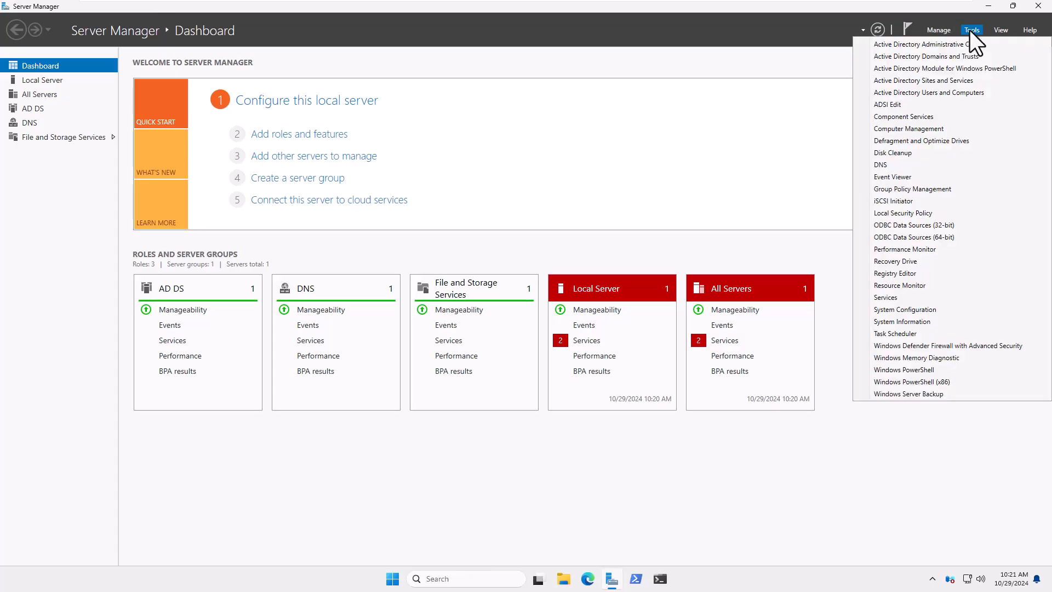
{"action": "left_click", "coordinate": [969, 29]}
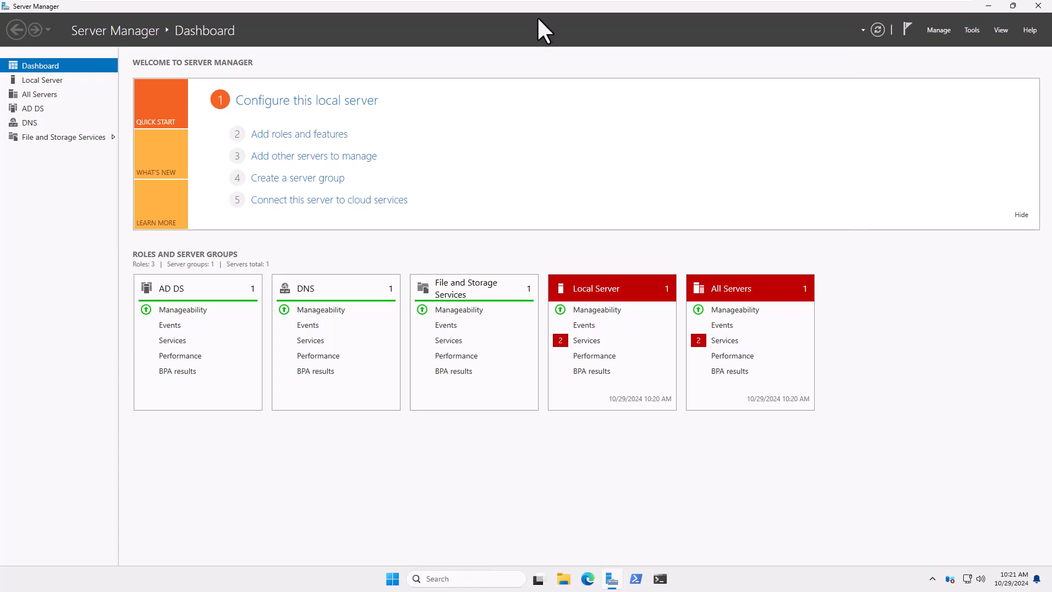
{"action": "left_click", "coordinate": [970, 30]}
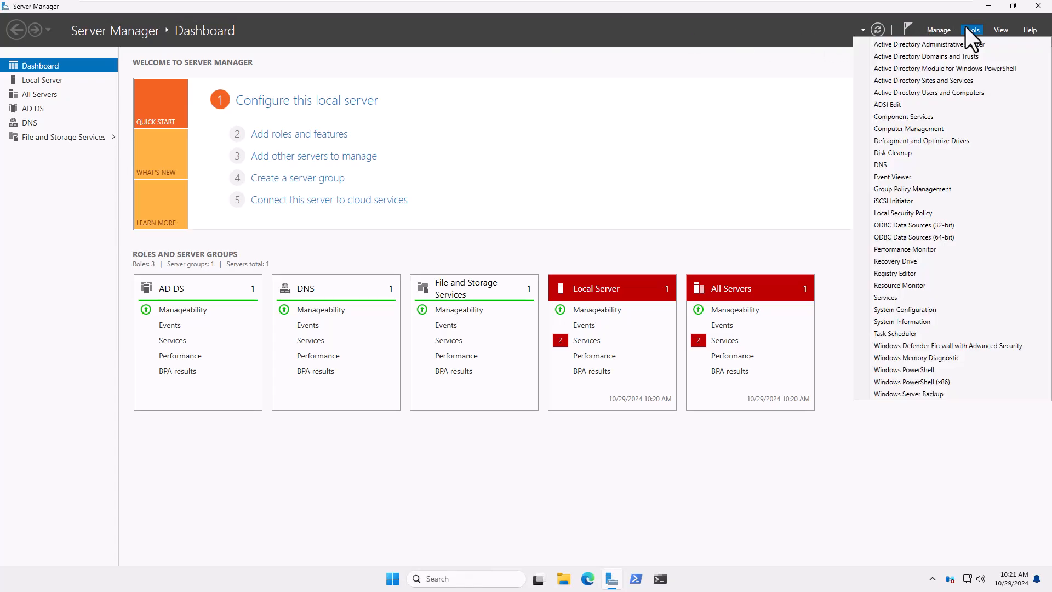
{"action": "left_click", "coordinate": [914, 91]}
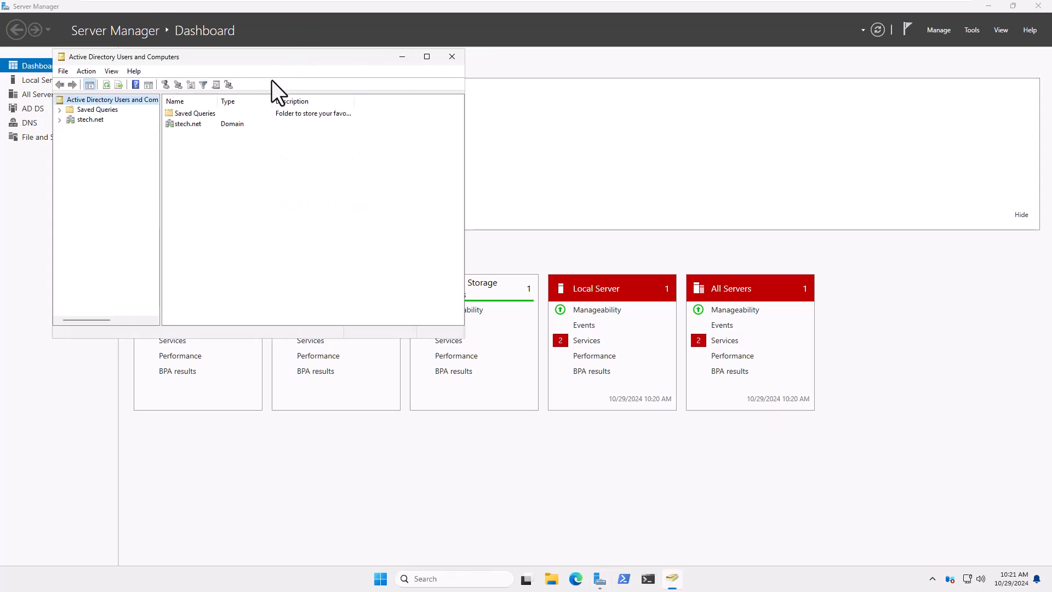
{"action": "left_click_drag", "start_coordinate": [605, 104], "coordinate": [619, 105]}
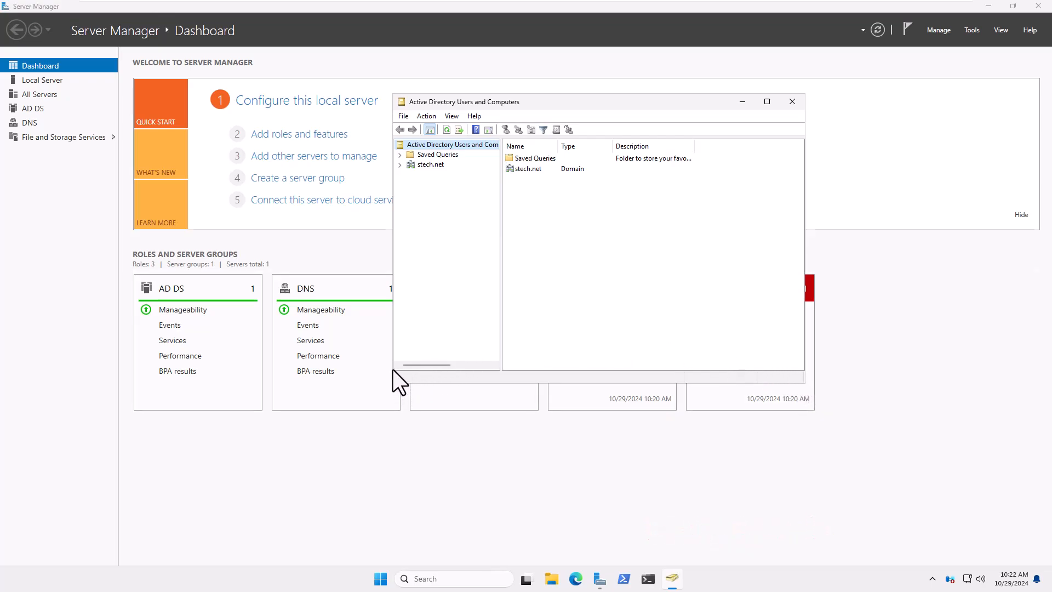
{"action": "left_click_drag", "start_coordinate": [388, 382], "coordinate": [212, 442]}
{"action": "left_click_drag", "start_coordinate": [544, 104], "coordinate": [730, 166]}
{"action": "left_click", "coordinate": [988, 5]}
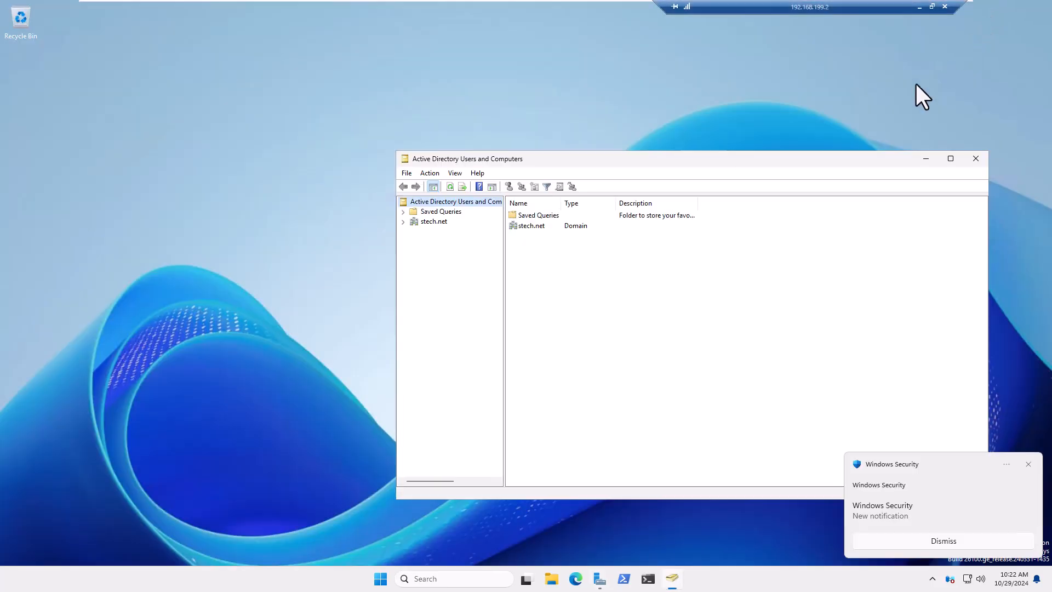
{"action": "left_click", "coordinate": [1027, 464]}
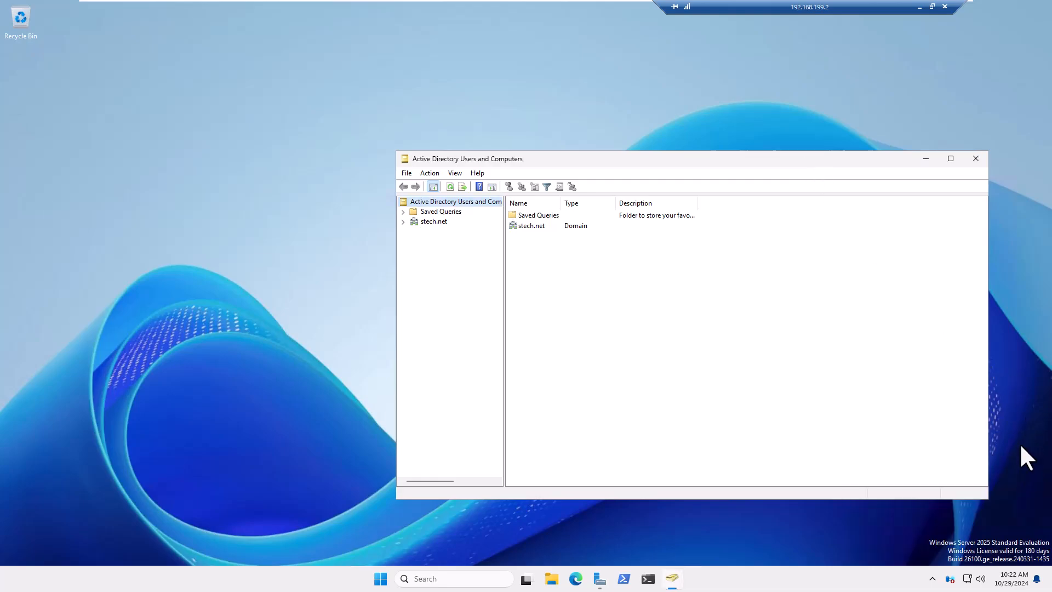
{"action": "left_click_drag", "start_coordinate": [764, 160], "coordinate": [774, 146]}
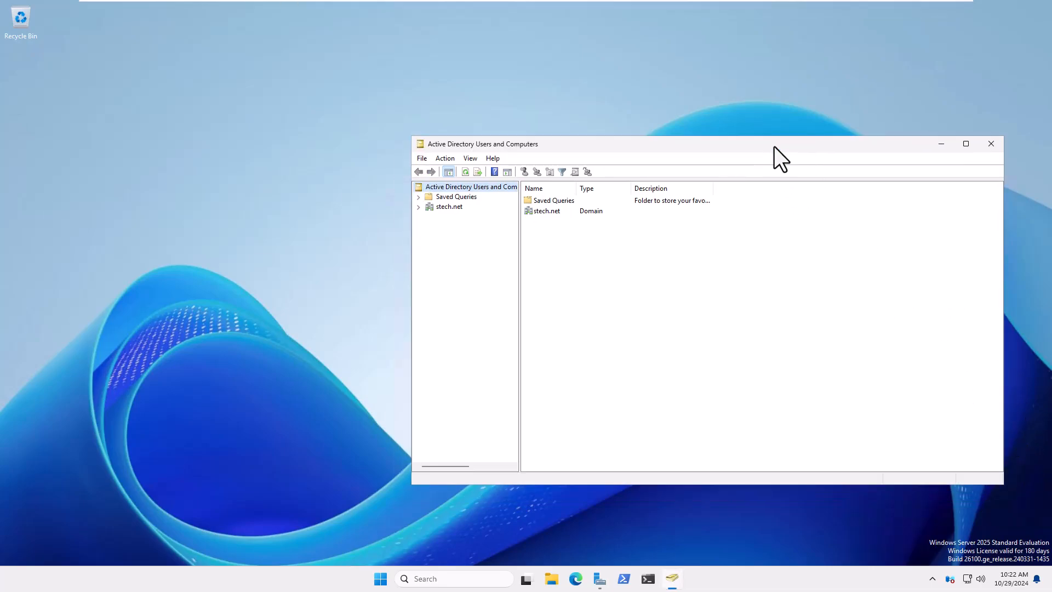
Expand stech.net, browse Computers and Domain Controllers, and widen the tree pane.
{"action": "left_click", "coordinate": [418, 207]}
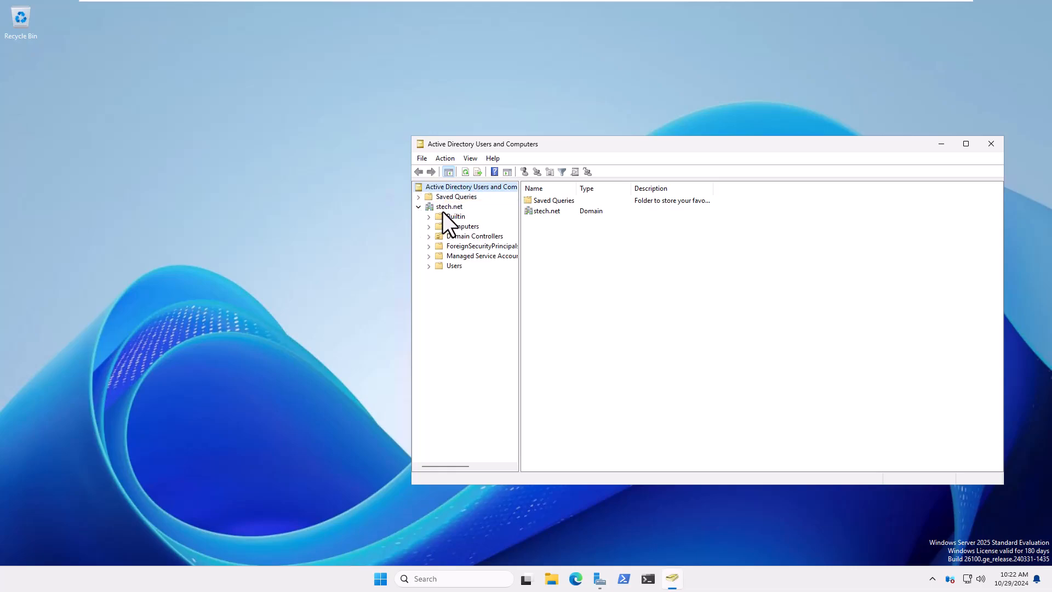
{"action": "left_click", "coordinate": [446, 227]}
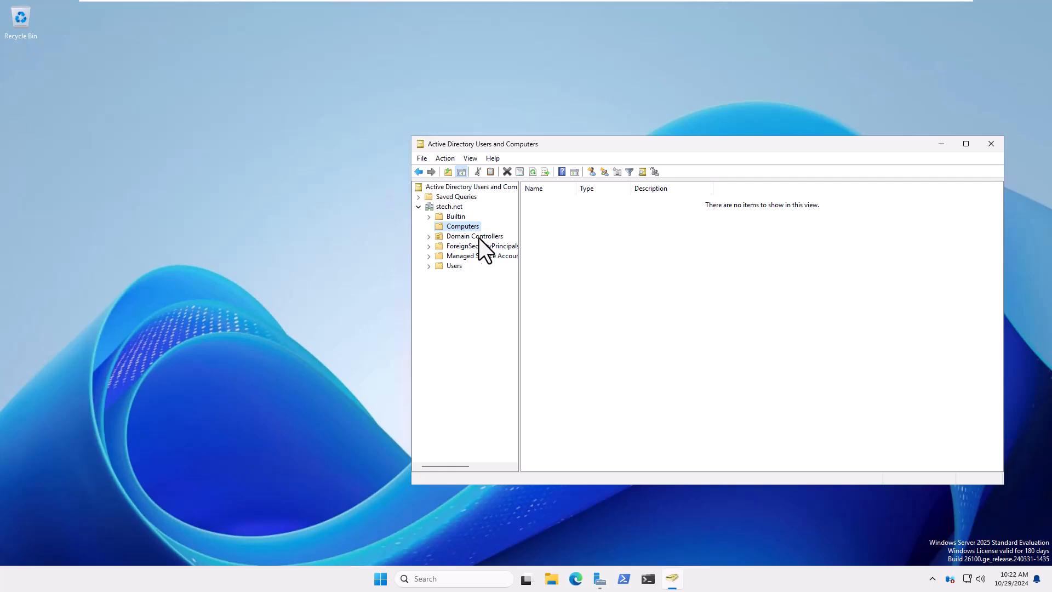
{"action": "left_click", "coordinate": [449, 237]}
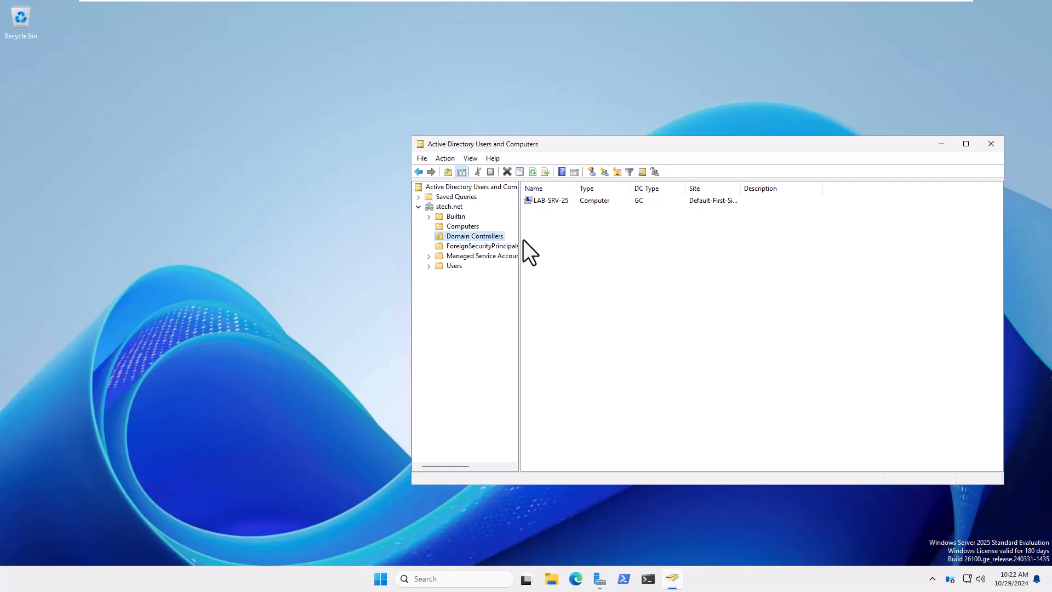
{"action": "left_click_drag", "start_coordinate": [520, 239], "coordinate": [563, 248]}
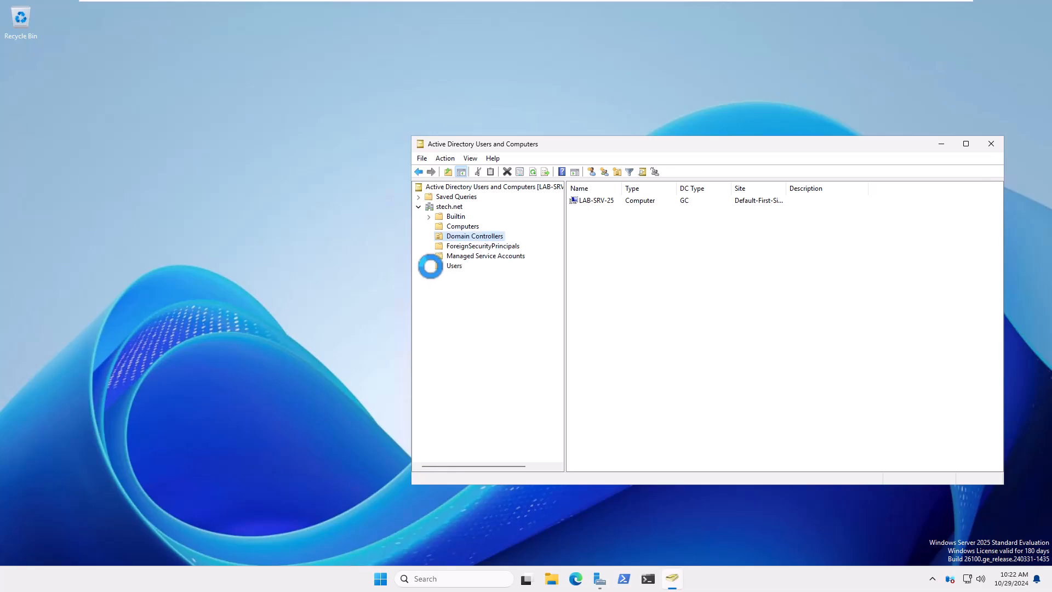
Start a new user in the Users container with first name stech, last name 1, logon stec.
{"action": "left_click", "coordinate": [455, 268]}
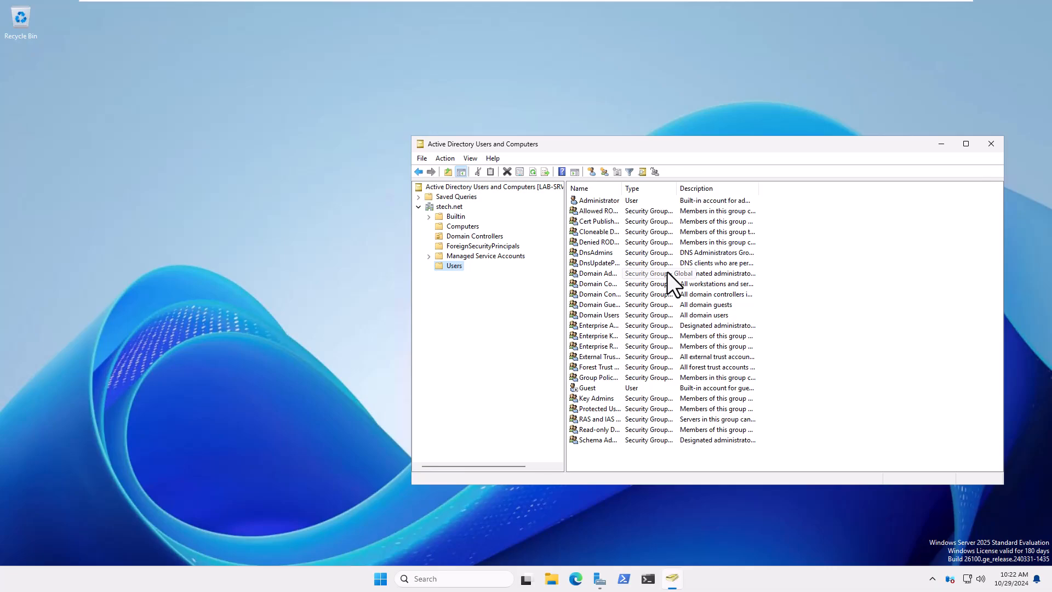
{"action": "right_click", "coordinate": [455, 267]}
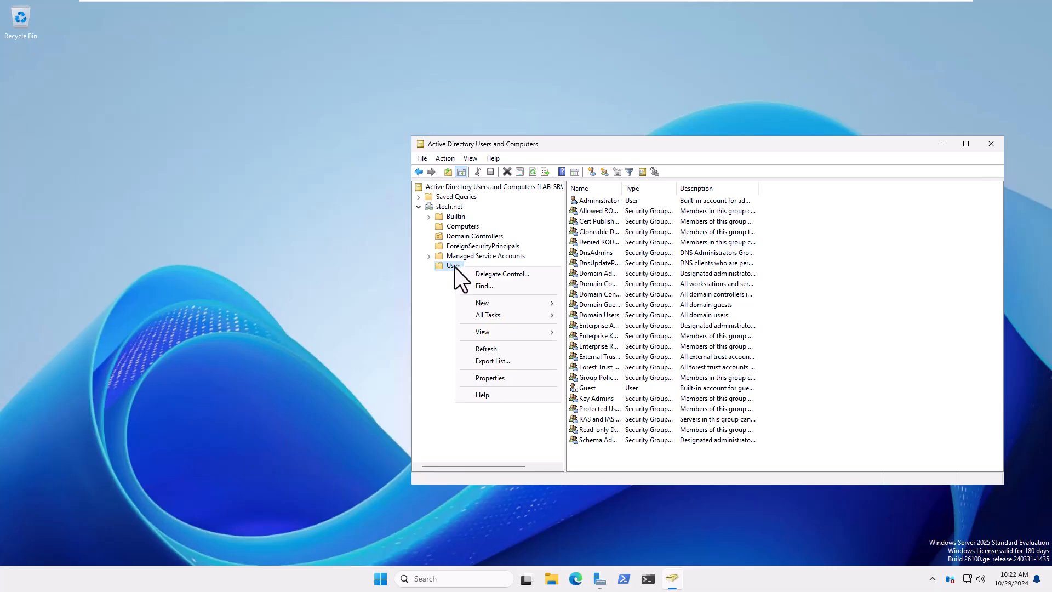
{"action": "mouse_move", "coordinate": [491, 304]}
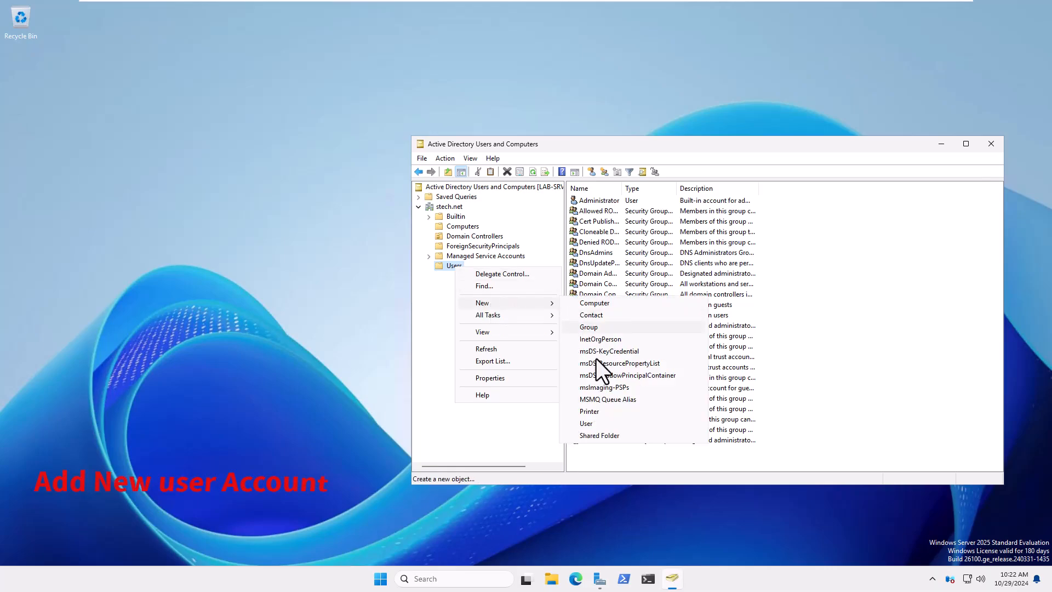
{"action": "left_click", "coordinate": [596, 423]}
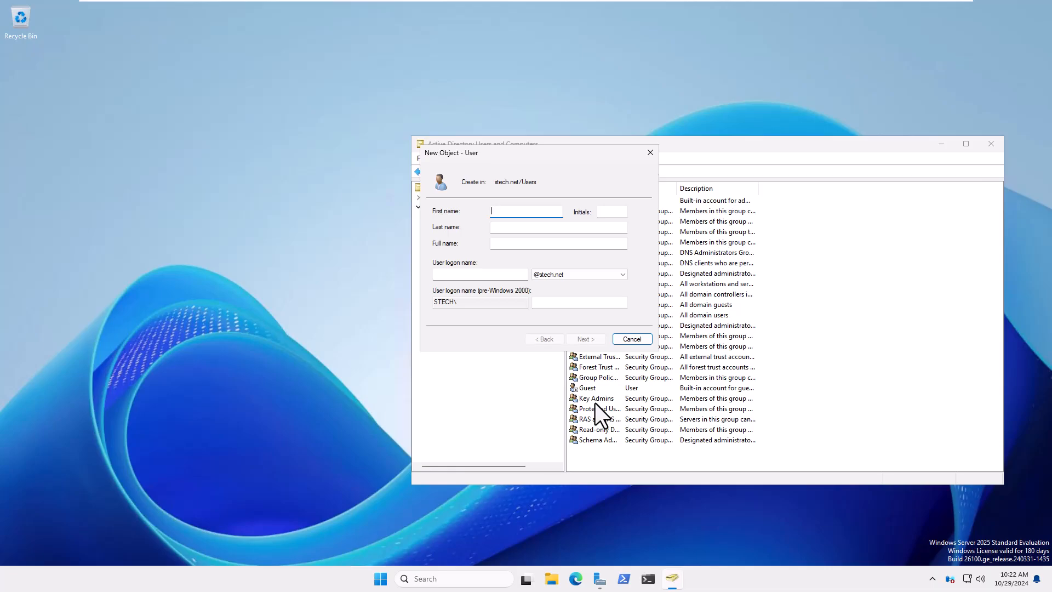
{"action": "type", "text": "stech"}
{"action": "key", "text": "Tab"}
{"action": "type", "text": "1"}
{"action": "key", "text": "Tab"}
{"action": "key", "text": "Tab"}
{"action": "type", "text": "stec"}
{"action": "key", "text": "Tab"}
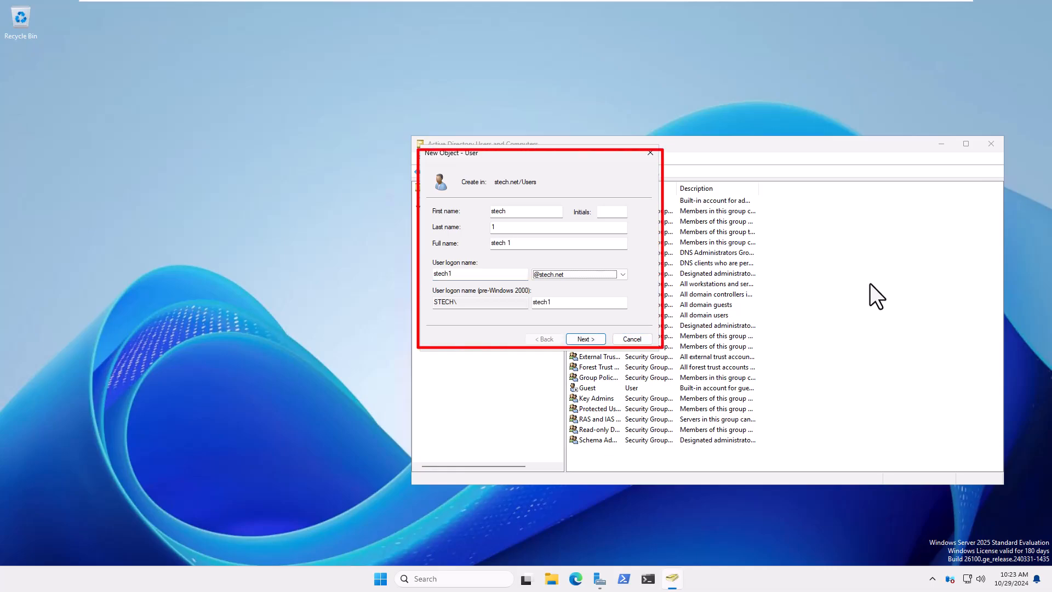
Set the account password, disable change-at-next-logon, block password changes, set never-expires, then finish.
{"action": "left_click", "coordinate": [584, 339]}
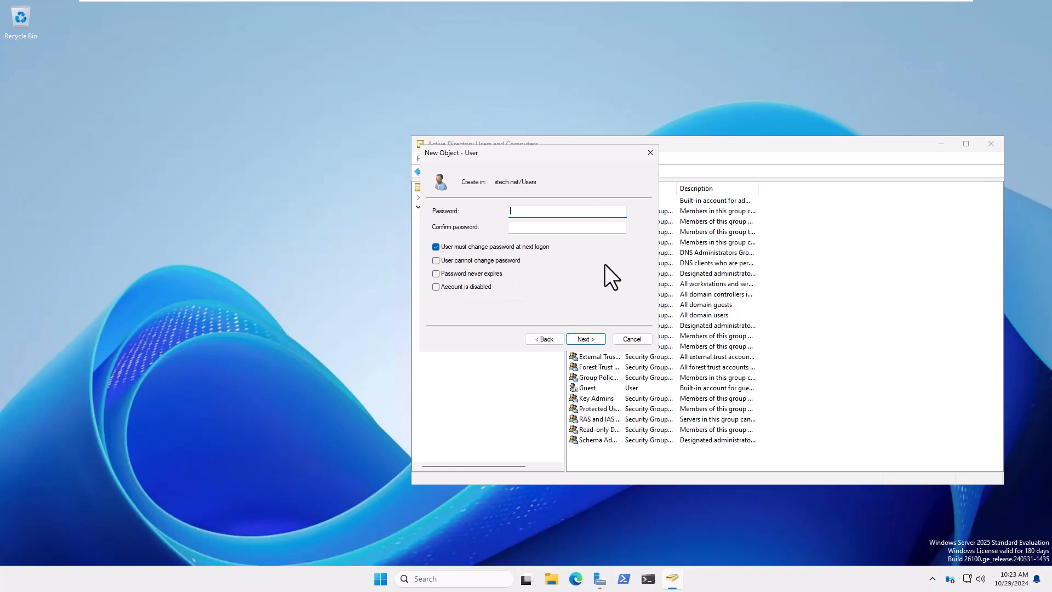
{"action": "type", "text": "P@ssw0rd"}
{"action": "left_click", "coordinate": [571, 226]}
{"action": "type", "text": "P@ssw0rd"}
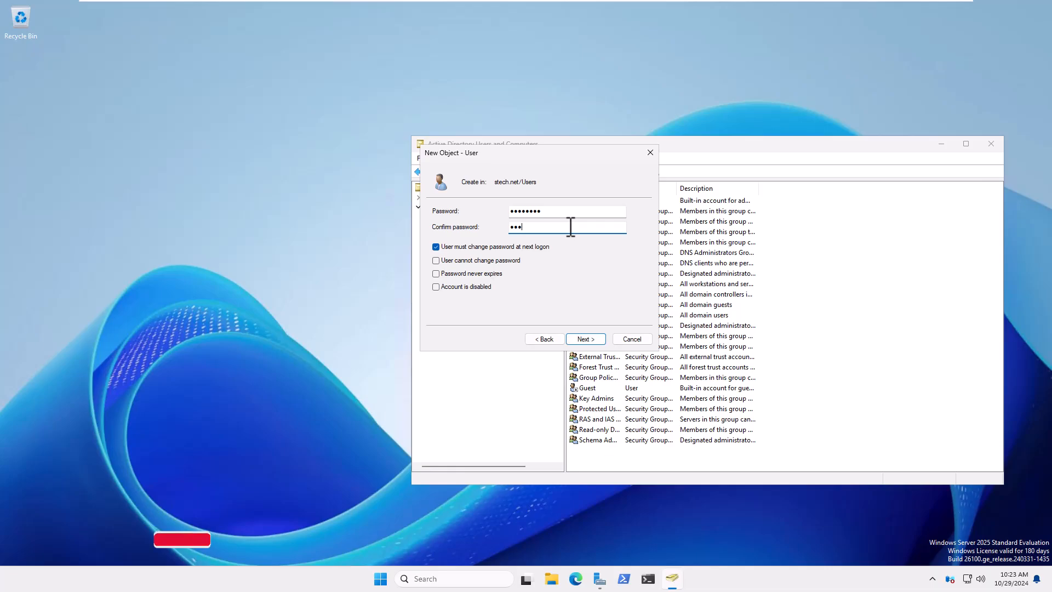
{"action": "left_click", "coordinate": [479, 247]}
{"action": "left_click", "coordinate": [478, 260]}
{"action": "left_click", "coordinate": [477, 273]}
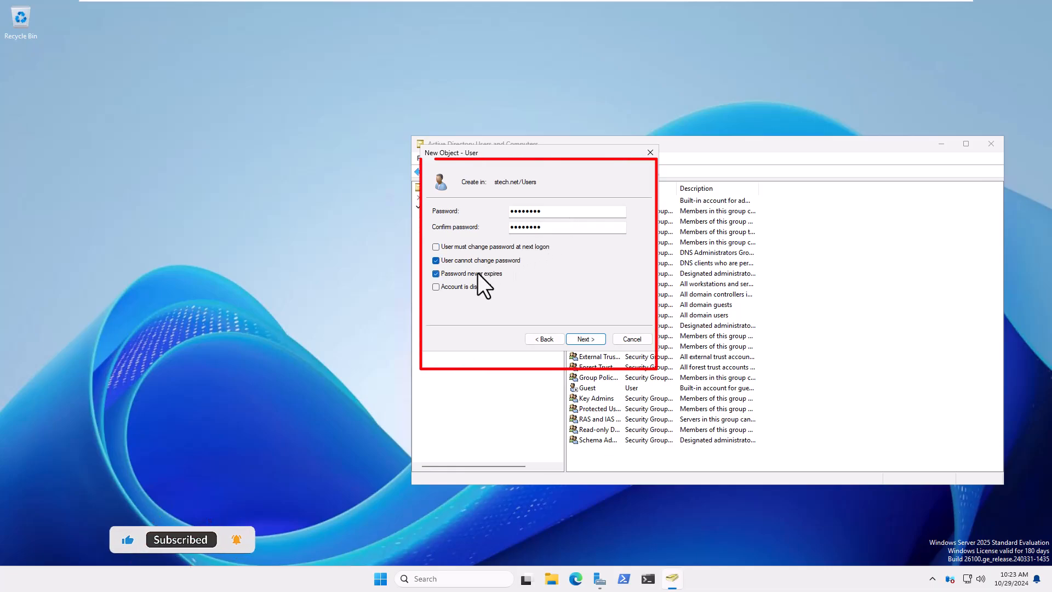
{"action": "left_click", "coordinate": [572, 339]}
{"action": "left_click", "coordinate": [584, 338]}
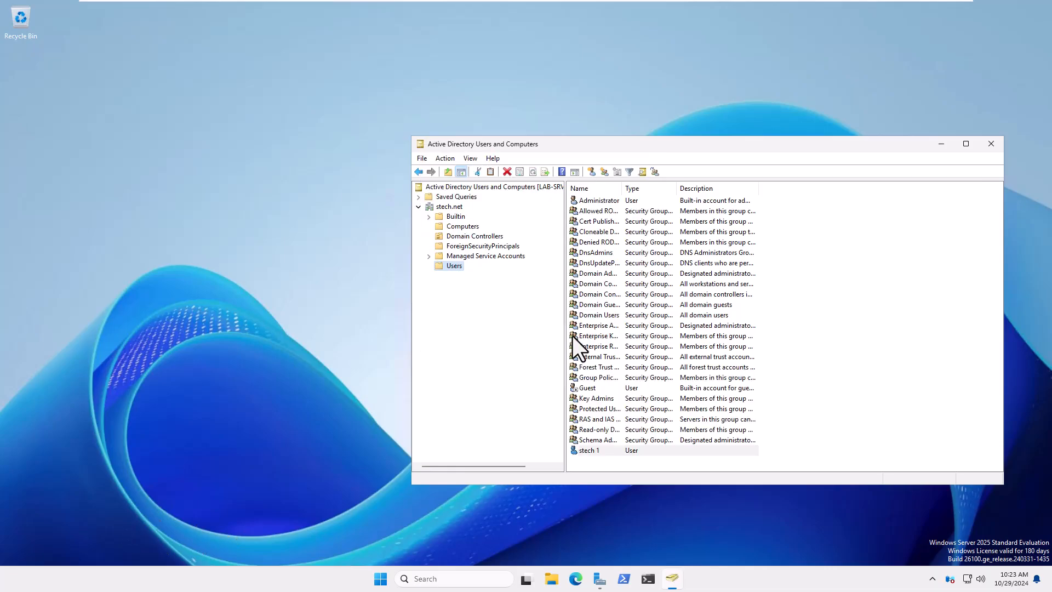
Create a second user, stech 2, with logon name stech2.
{"action": "right_click", "coordinate": [455, 269]}
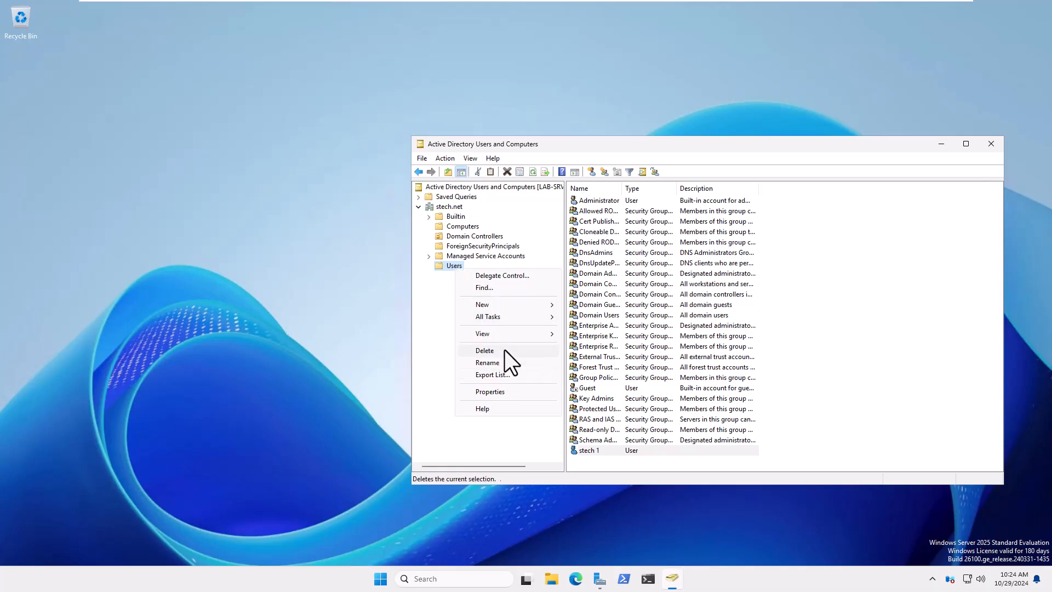
{"action": "mouse_move", "coordinate": [507, 305]}
{"action": "left_click", "coordinate": [585, 376]}
{"action": "type", "text": "stech"}
{"action": "key", "text": "Tab"}
{"action": "type", "text": "2"}
{"action": "key", "text": "Tab"}
{"action": "key", "text": "Tab"}
{"action": "type", "text": "stech2"}
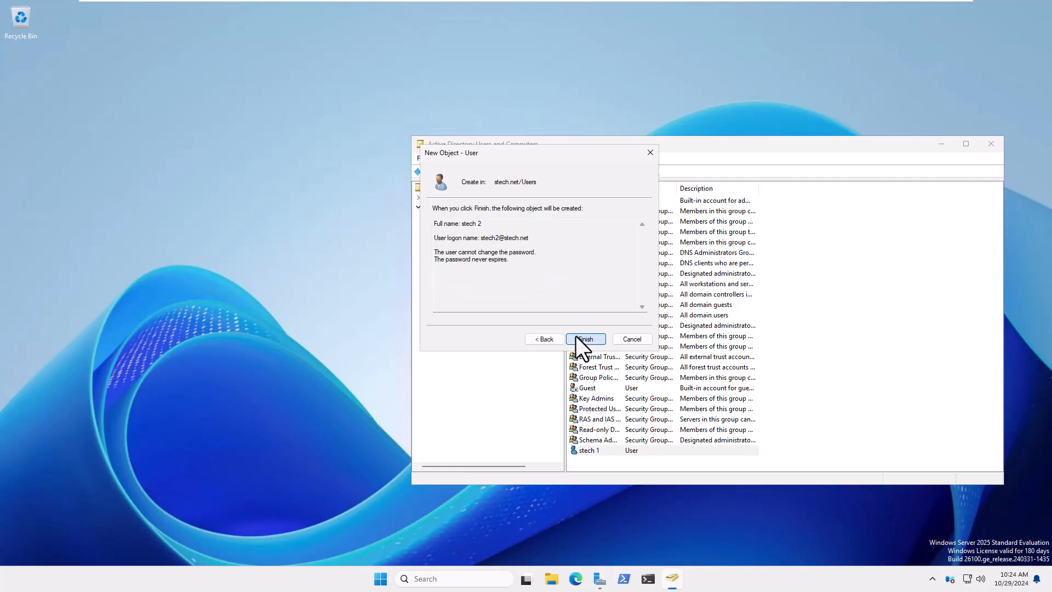
{"action": "left_click", "coordinate": [578, 338]}
{"action": "double_click", "coordinate": [449, 207]}
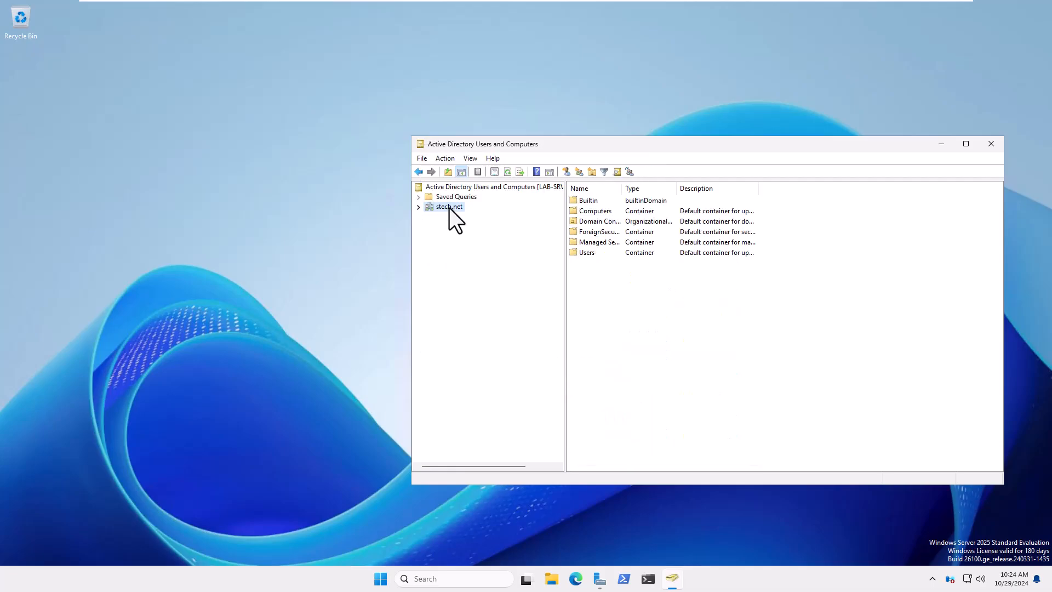
Close Active Directory Users and Computers and run ncpa.cpl.
{"action": "left_click", "coordinate": [990, 144]}
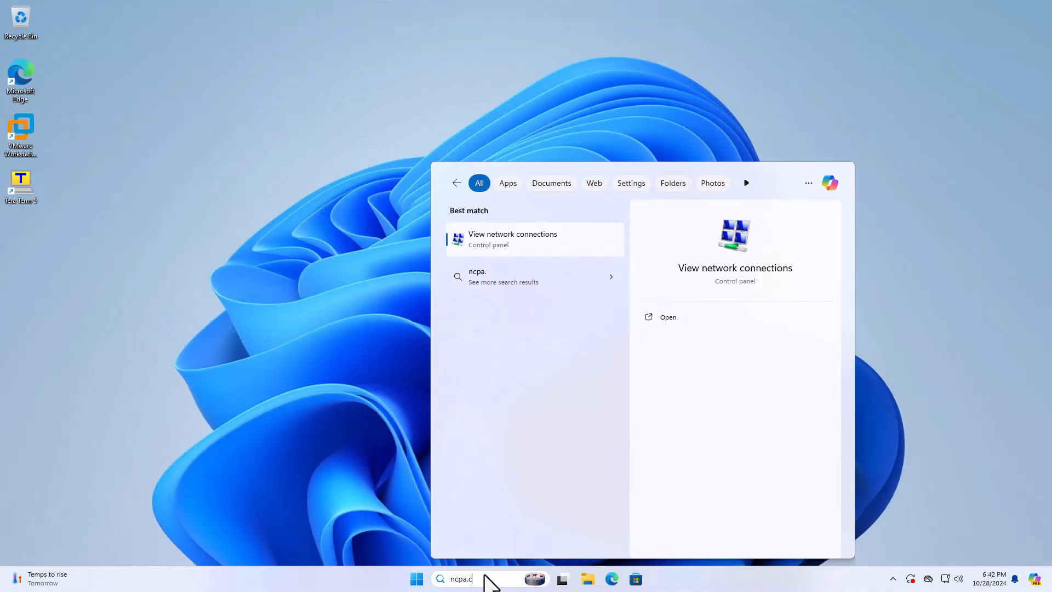
{"action": "type", "text": ".c"}
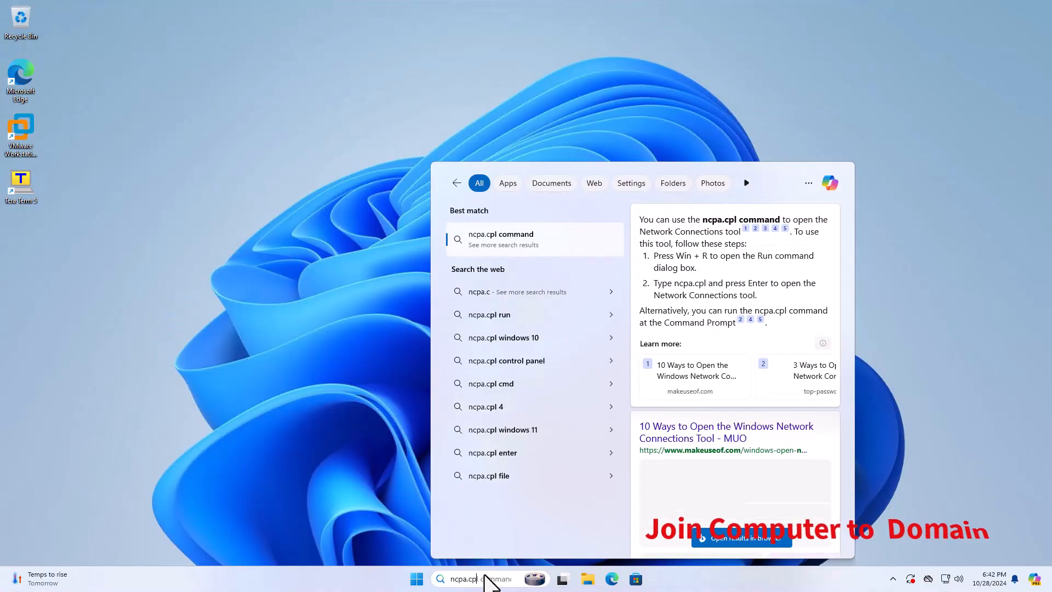
{"action": "type", "text": "pl"}
{"action": "key", "text": "Return"}
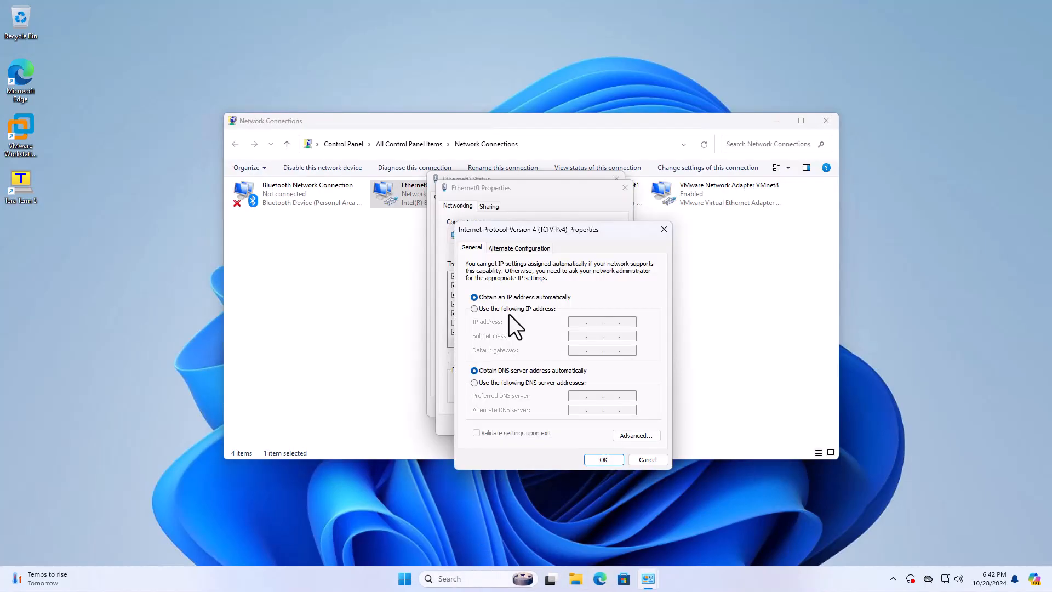
Keep Ethernet0's IPv4 address automatic and set preferred DNS server 192.168.199.5.
{"action": "left_click", "coordinate": [510, 310]}
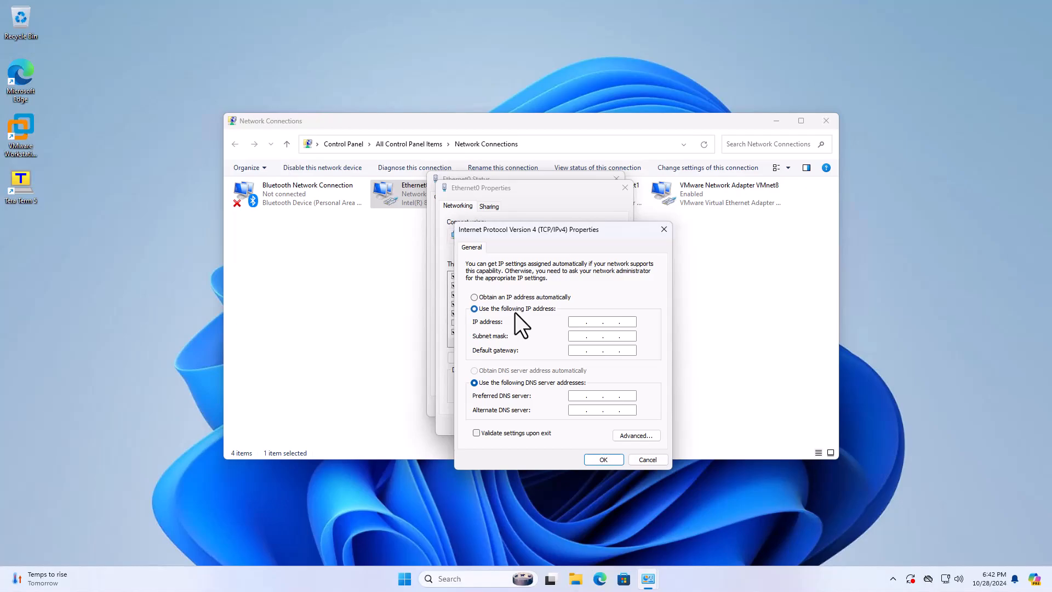
{"action": "left_click", "coordinate": [515, 298]}
{"action": "left_click", "coordinate": [578, 398]}
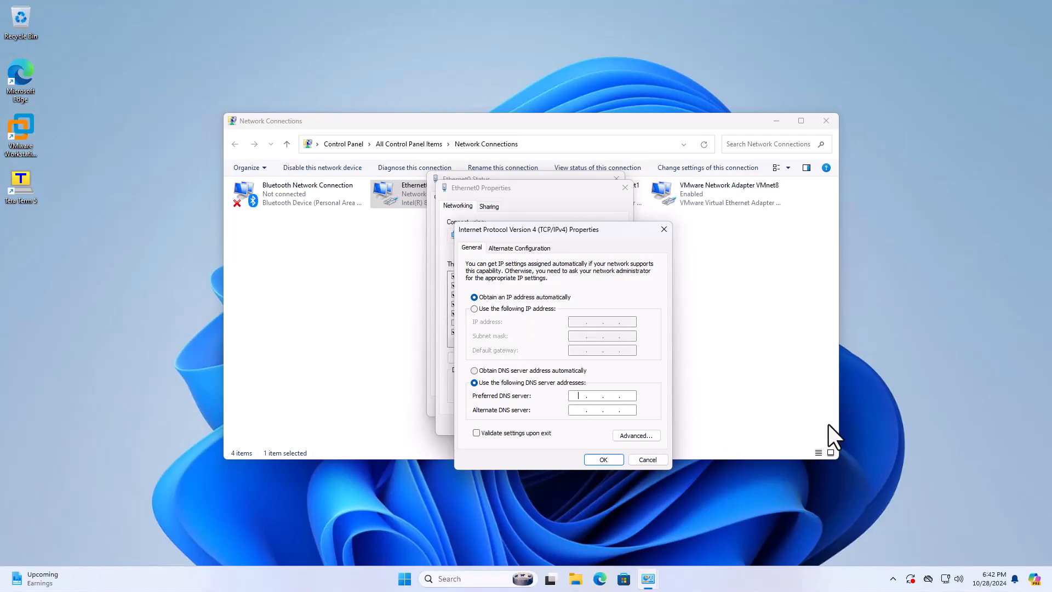
{"action": "type", "text": "192 . 168 . 199 . 5"}
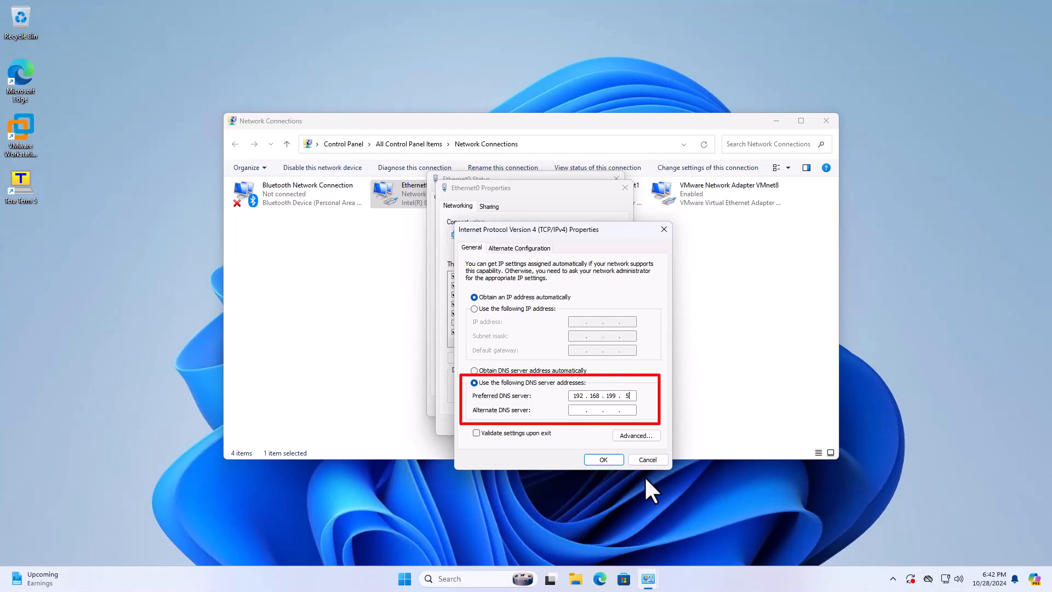
{"action": "left_click", "coordinate": [610, 459]}
{"action": "left_click", "coordinate": [574, 424]}
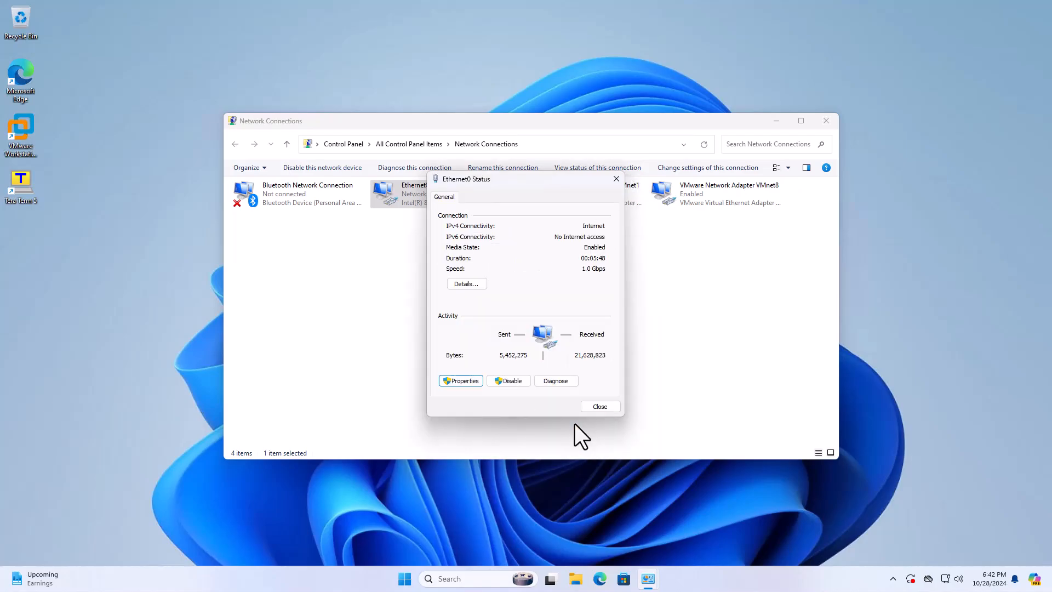
{"action": "left_click", "coordinate": [603, 406]}
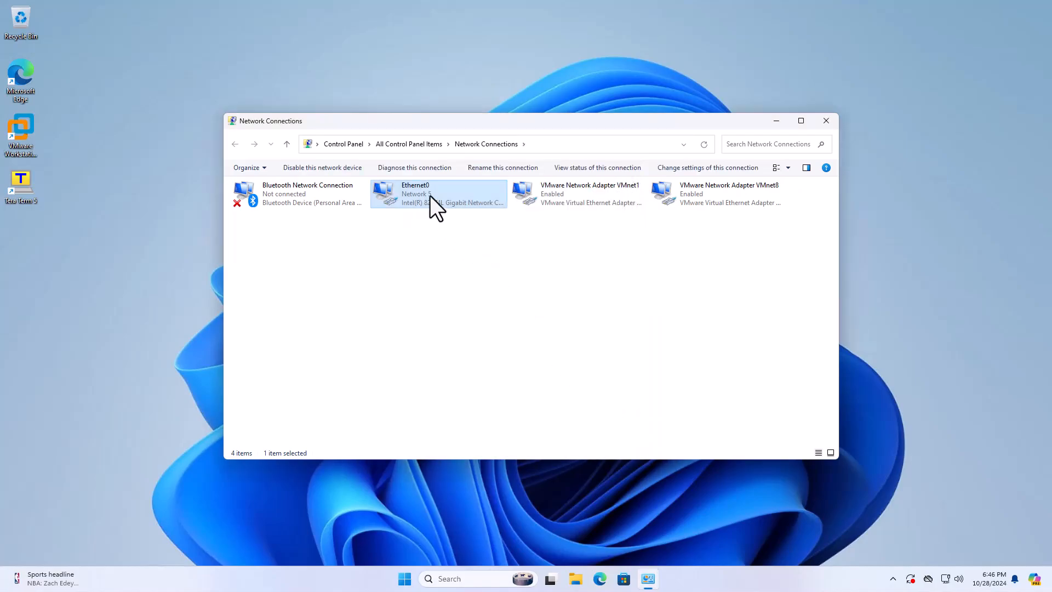
Check Ethernet0's connection details, then close the status and Network Connections windows.
{"action": "double_click", "coordinate": [430, 196]}
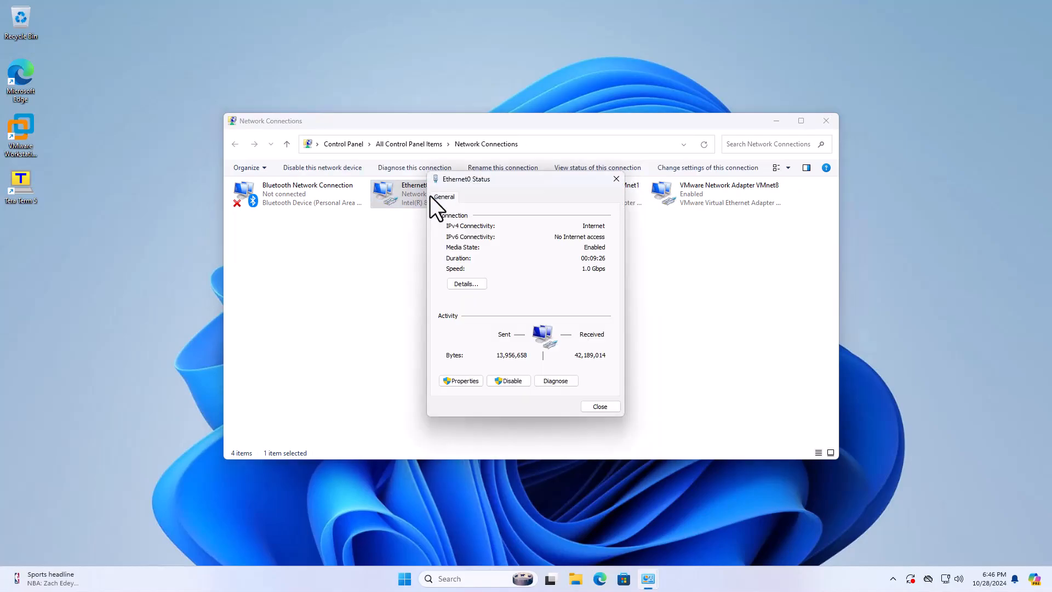
{"action": "left_click", "coordinate": [466, 284]}
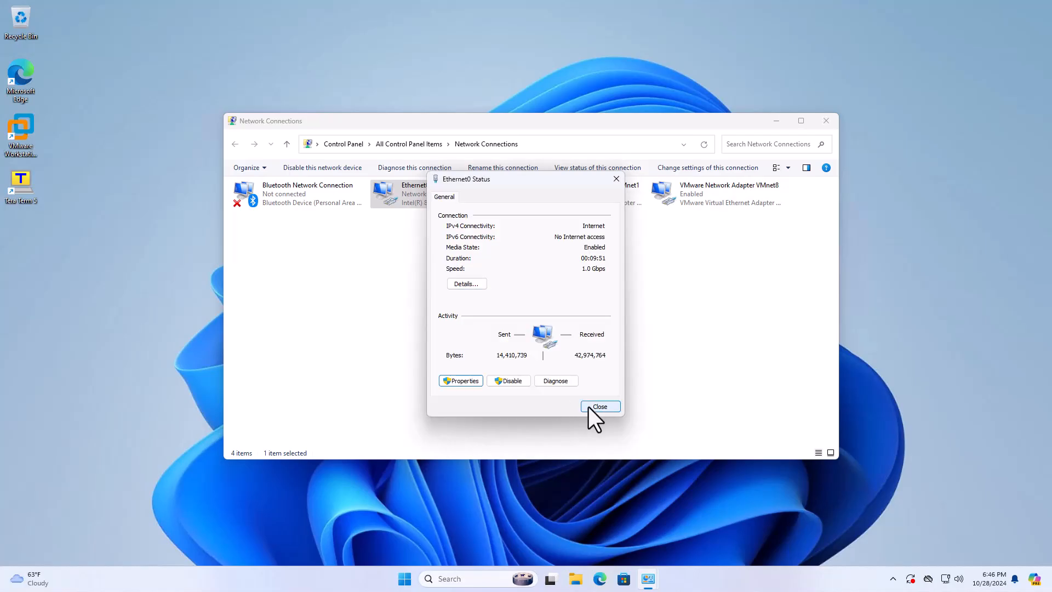
{"action": "left_click", "coordinate": [593, 408]}
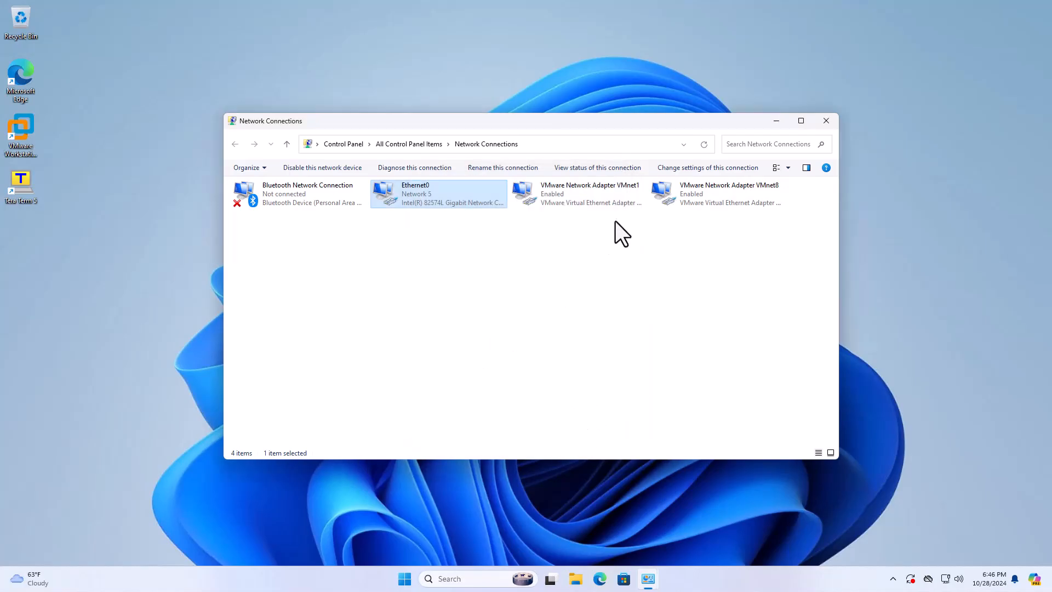
{"action": "left_click", "coordinate": [830, 124]}
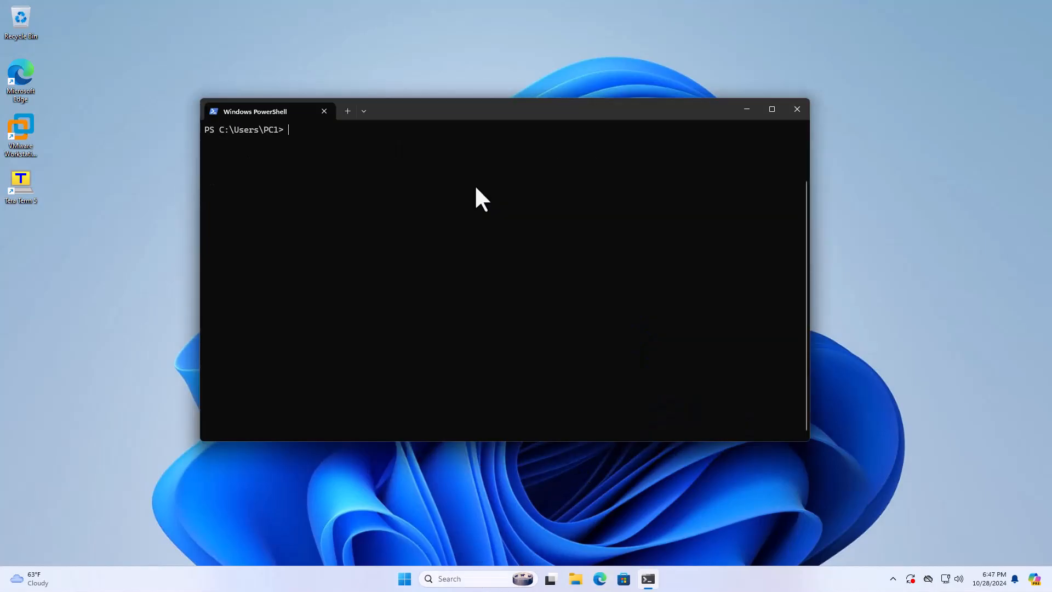
Run hostname in PowerShell to check the PC name, then close PowerShell.
{"action": "key", "text": "Return"}
{"action": "type", "text": "hostname"}
{"action": "key", "text": "Return"}
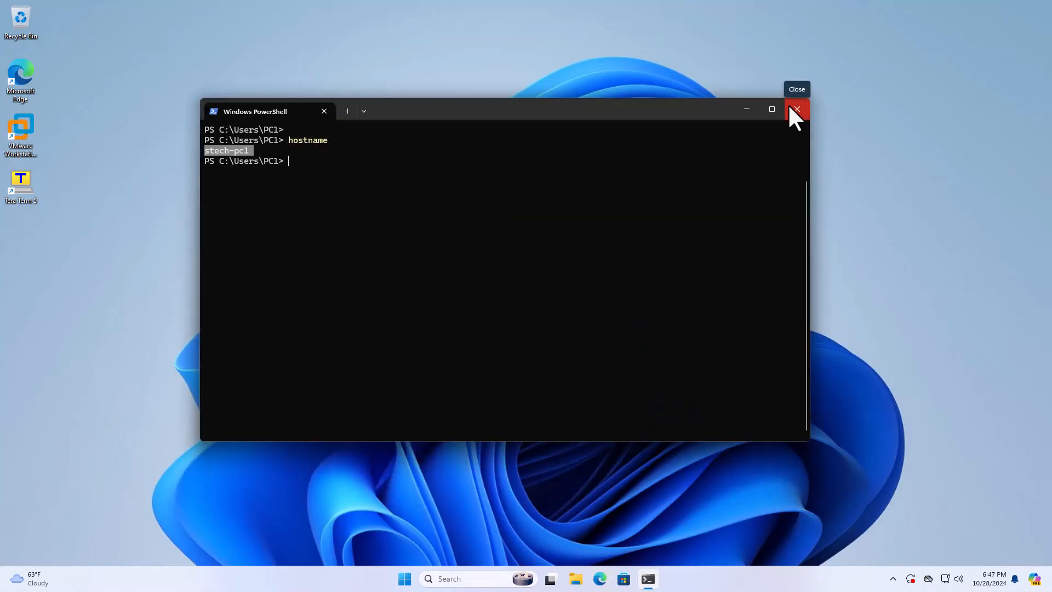
{"action": "left_click", "coordinate": [789, 107]}
Open Settings > System > About and its Domain or workgroup link.
{"action": "left_click", "coordinate": [414, 575]}
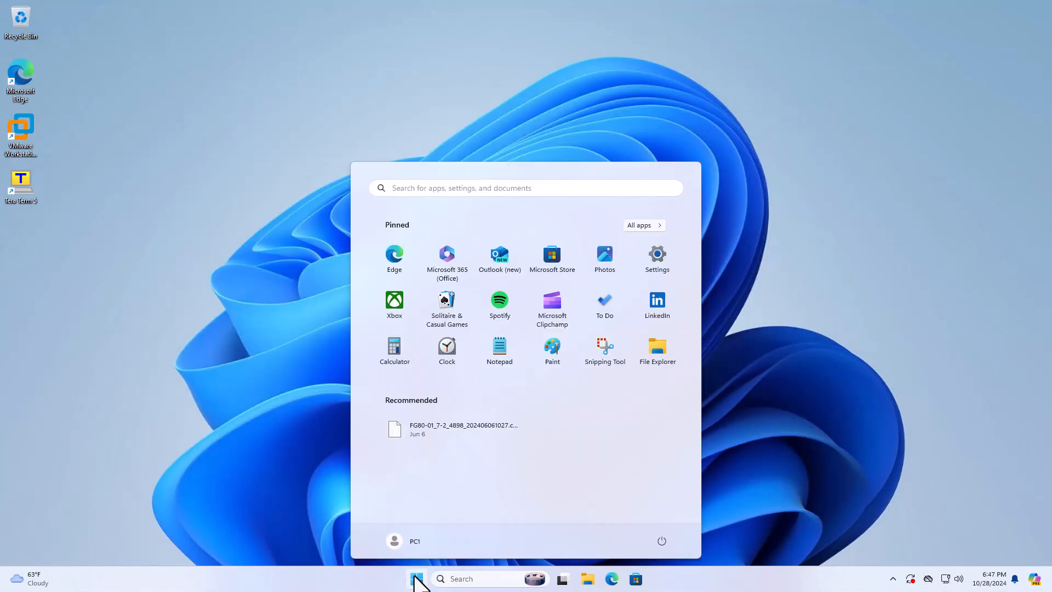
{"action": "left_click", "coordinate": [657, 258]}
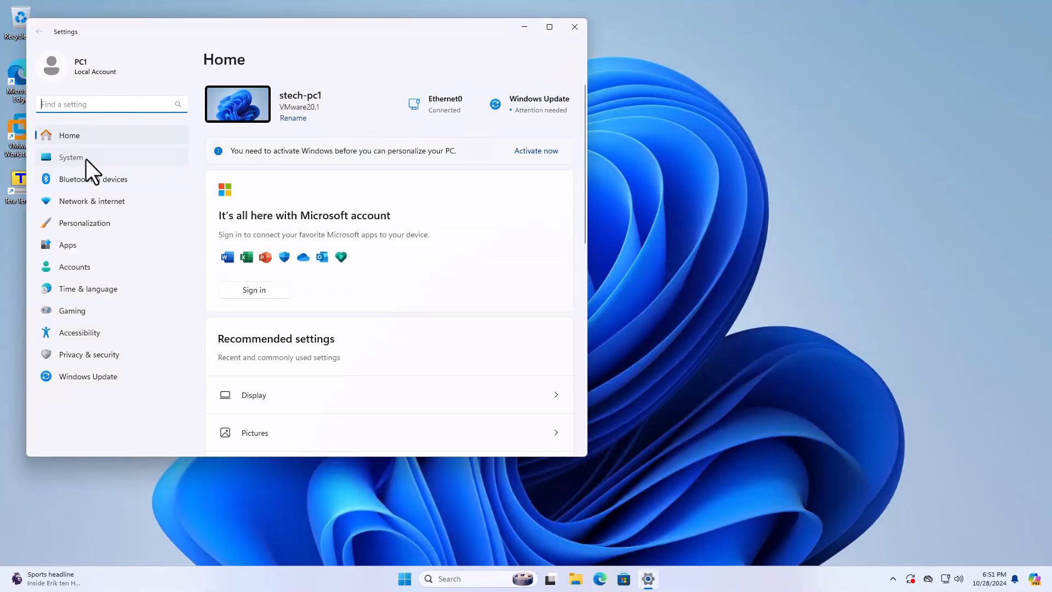
{"action": "left_click", "coordinate": [86, 159]}
{"action": "scroll", "coordinate": [380, 236], "scroll_direction": "down", "scroll_amount": 10}
{"action": "left_click", "coordinate": [284, 419]}
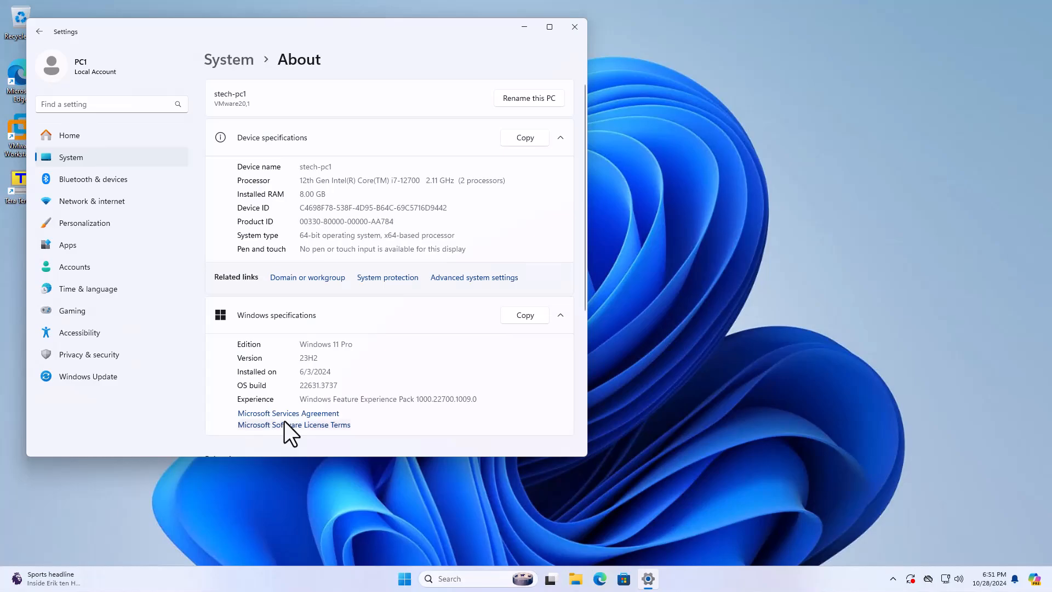
{"action": "left_click", "coordinate": [299, 279]}
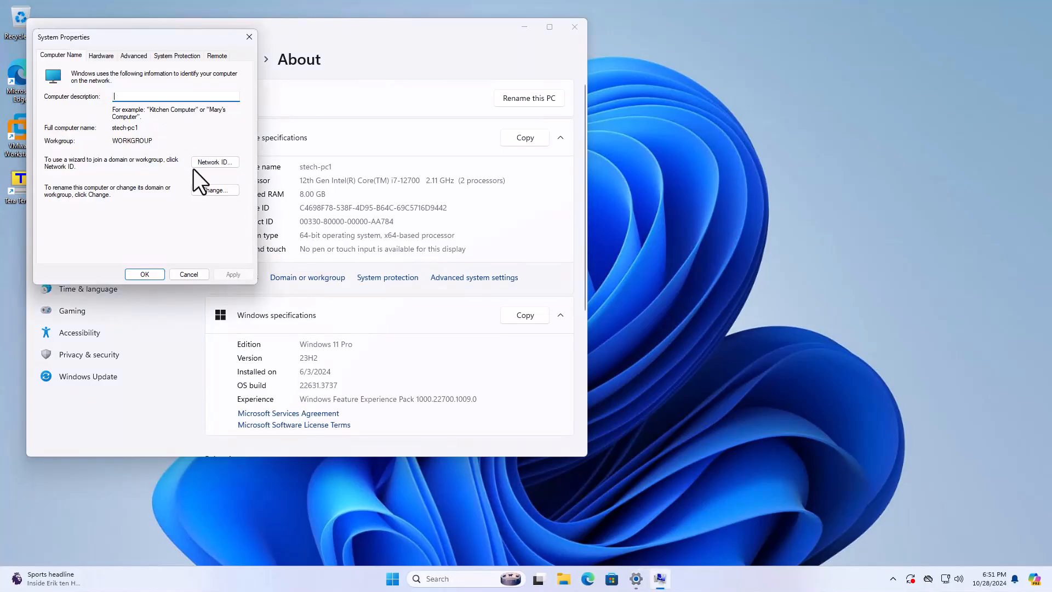
Change the computer's membership to Domain stech.net.
{"action": "left_click", "coordinate": [213, 191]}
{"action": "left_click_drag", "start_coordinate": [131, 64], "coordinate": [718, 118]}
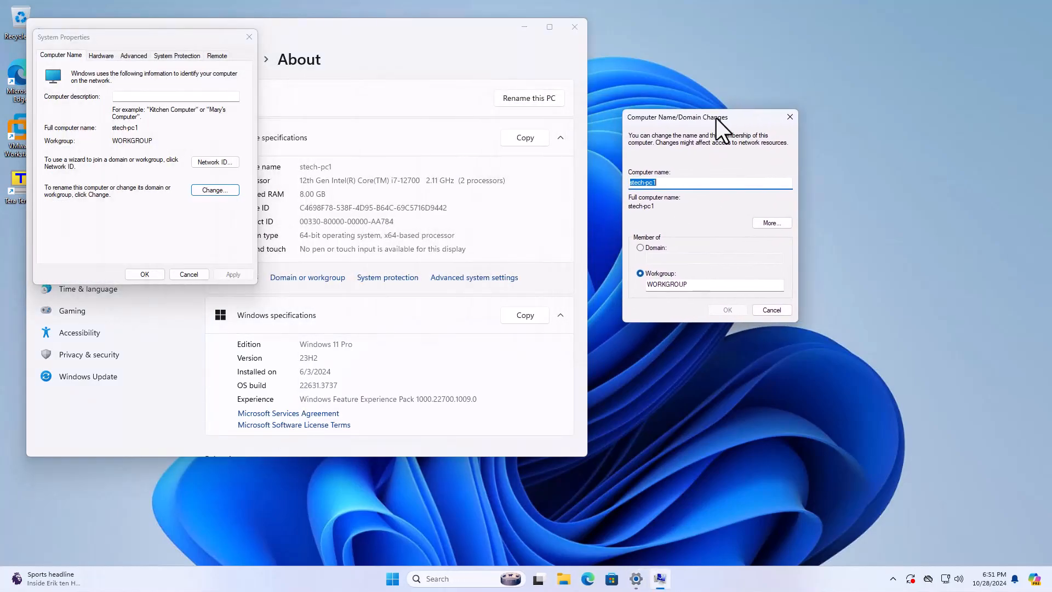
{"action": "left_click", "coordinate": [652, 248]}
{"action": "type", "text": "stech.net"}
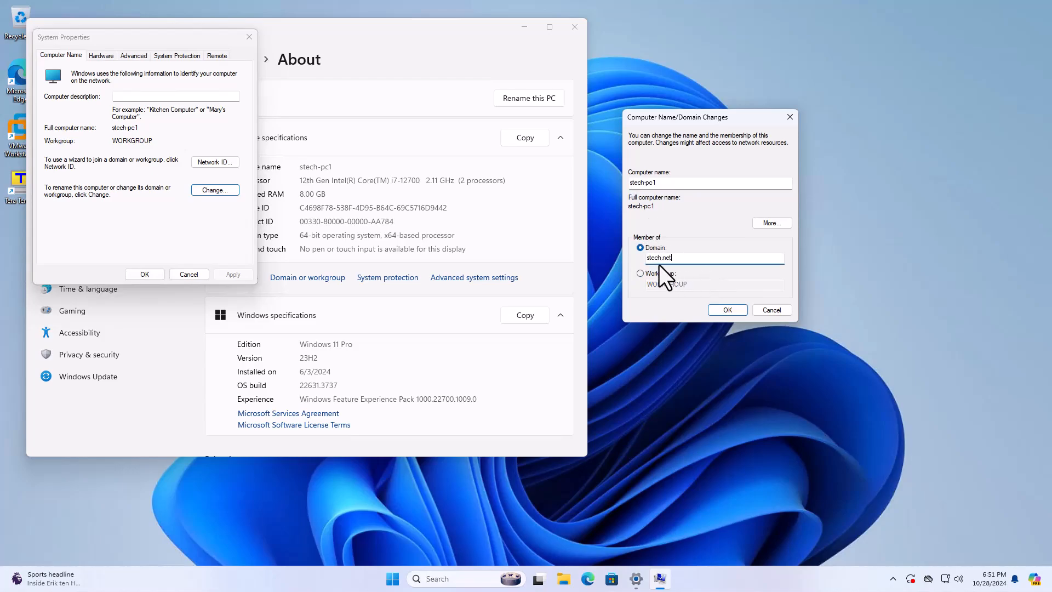
{"action": "left_click", "coordinate": [722, 308]}
Enter the domain account's user name and password to authorise the join.
{"action": "type", "text": "stech1"}
{"action": "key", "text": "Tab"}
{"action": "type", "text": "Passw"}
{"action": "key", "text": "BackSpace"}
{"action": "key", "text": "BackSpace"}
{"action": "key", "text": "BackSpace"}
{"action": "key", "text": "BackSpace"}
{"action": "key", "text": "BackSpace"}
{"action": "type", "text": "P@ssw0rd"}
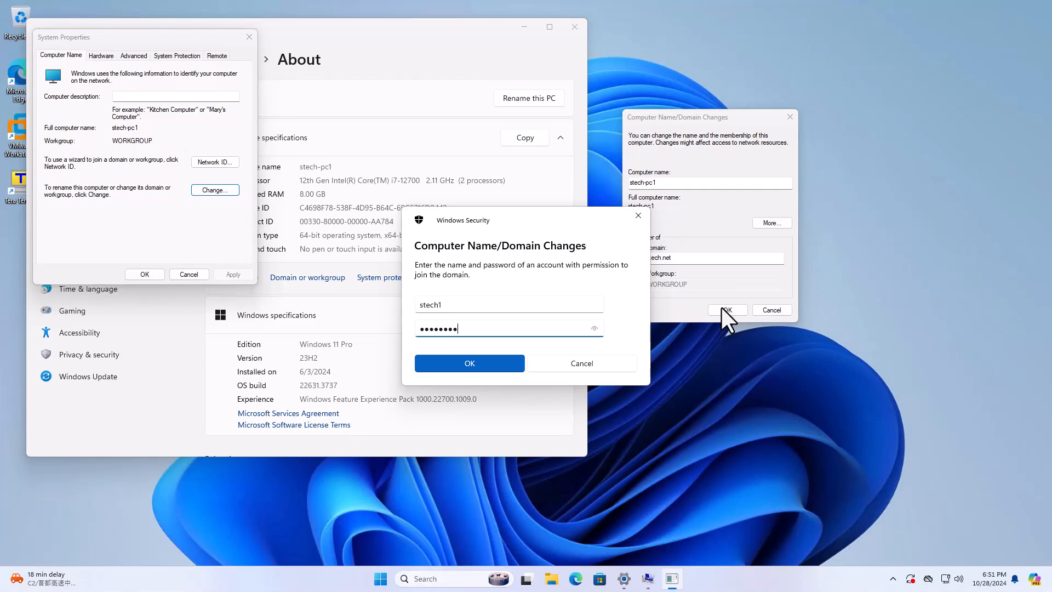
{"action": "left_click", "coordinate": [511, 364]}
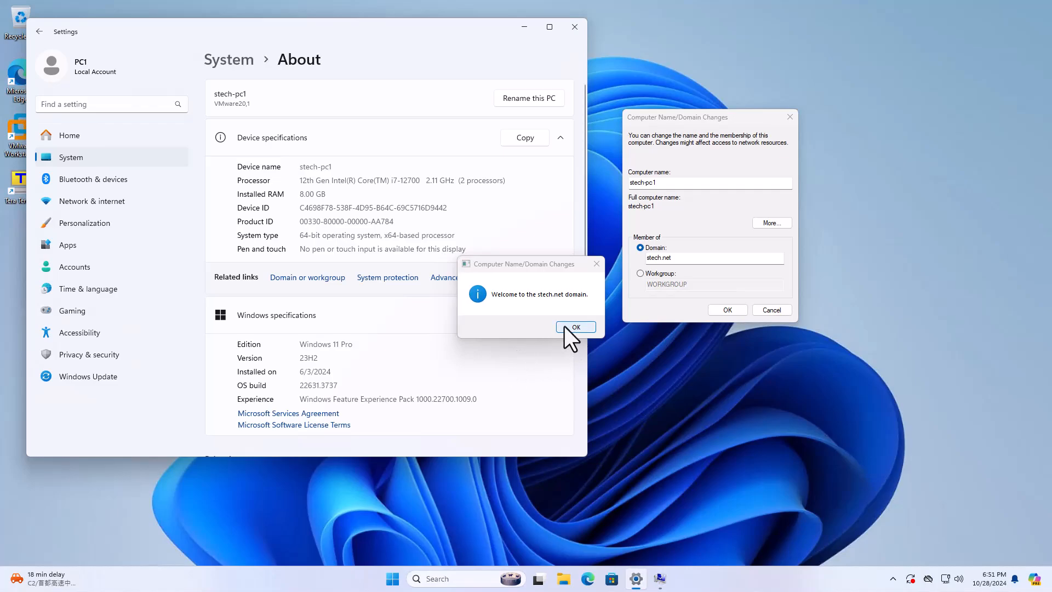
Acknowledge the welcome and restart notices, close System Properties, and choose Restart Later.
{"action": "left_click", "coordinate": [584, 325]}
{"action": "left_click", "coordinate": [595, 303]}
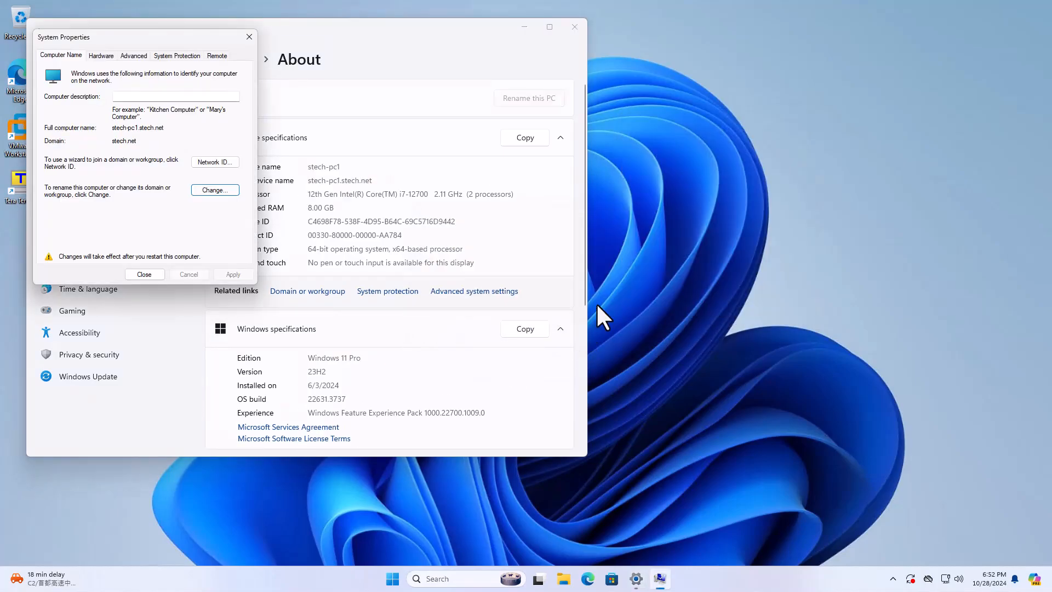
{"action": "left_click", "coordinate": [150, 274]}
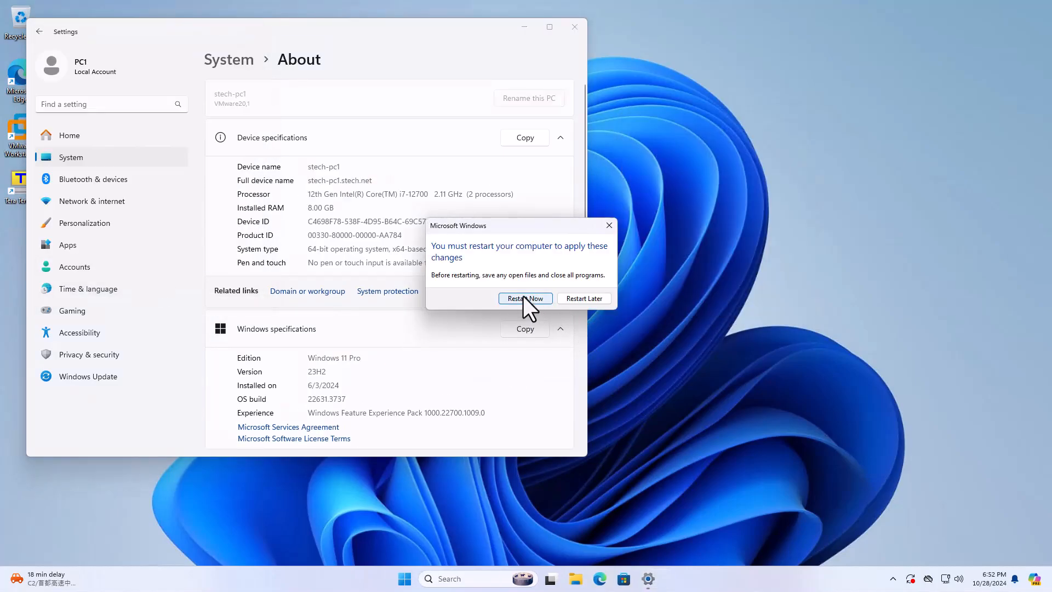
{"action": "left_click", "coordinate": [568, 301]}
Close Settings and restart the PC from the Start menu's power options.
{"action": "left_click", "coordinate": [575, 27]}
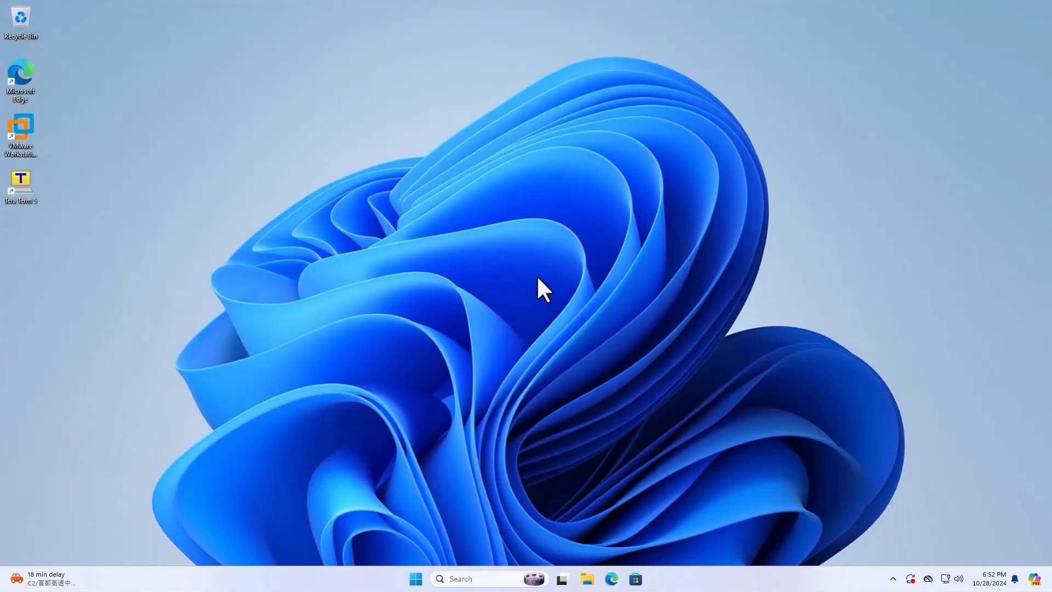
{"action": "key", "text": "super"}
{"action": "left_click", "coordinate": [660, 542]}
{"action": "left_click", "coordinate": [661, 520]}
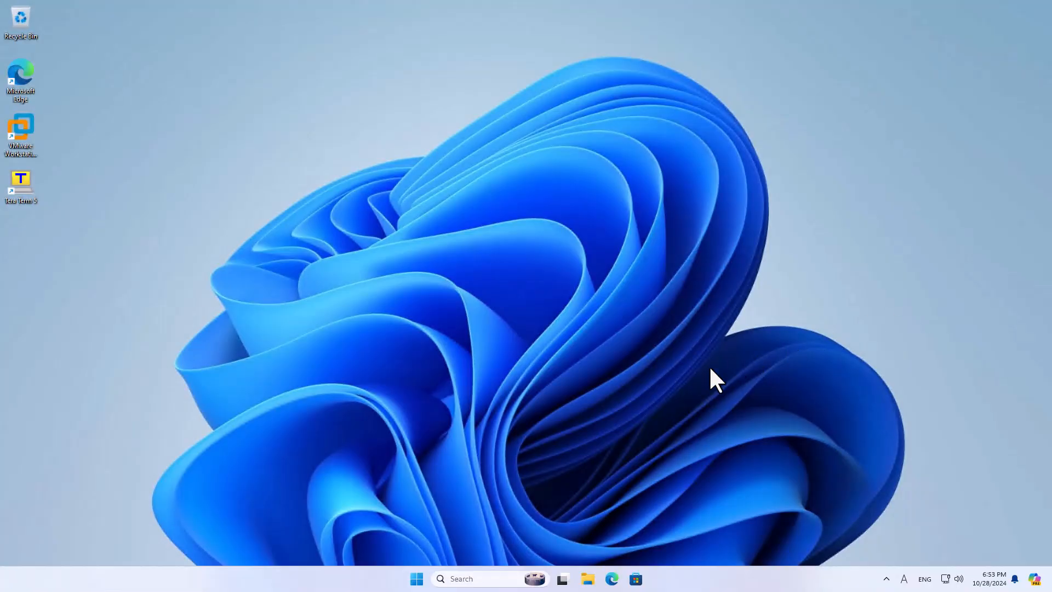
After the restart, open Settings > System > About and its domain settings.
{"action": "key", "text": "super"}
{"action": "left_click", "coordinate": [664, 254]}
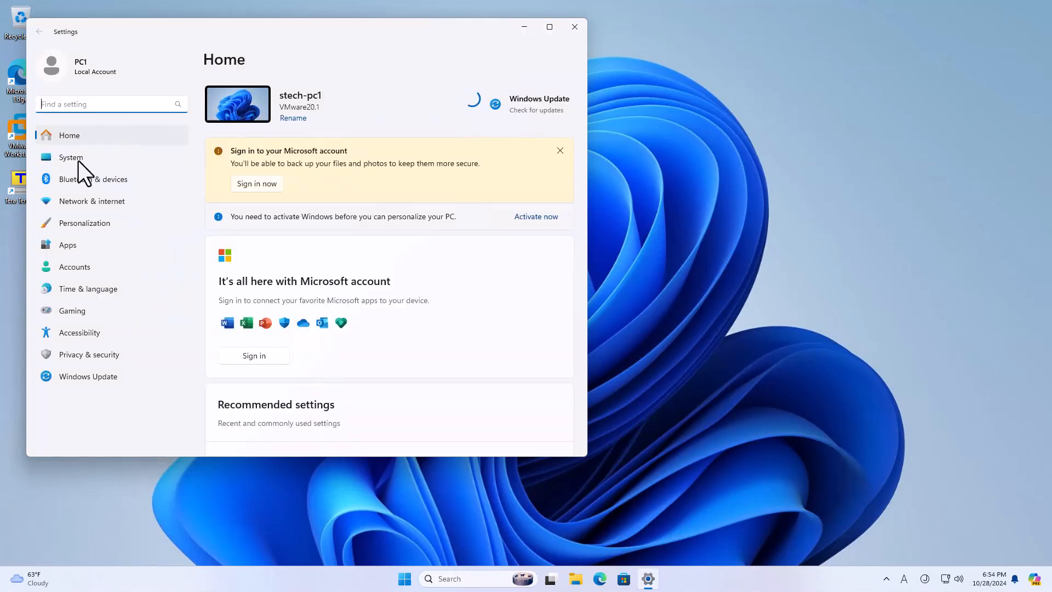
{"action": "left_click", "coordinate": [78, 158]}
{"action": "scroll", "coordinate": [327, 353], "scroll_direction": "down", "scroll_amount": 10}
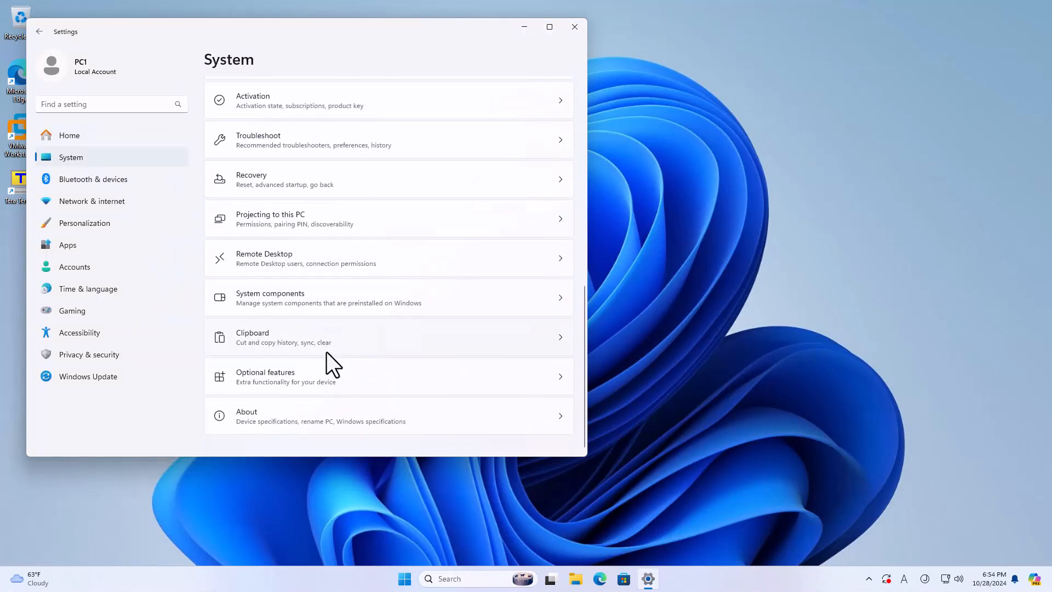
{"action": "left_click", "coordinate": [304, 414]}
{"action": "scroll", "coordinate": [317, 394], "scroll_direction": "down", "scroll_amount": 5}
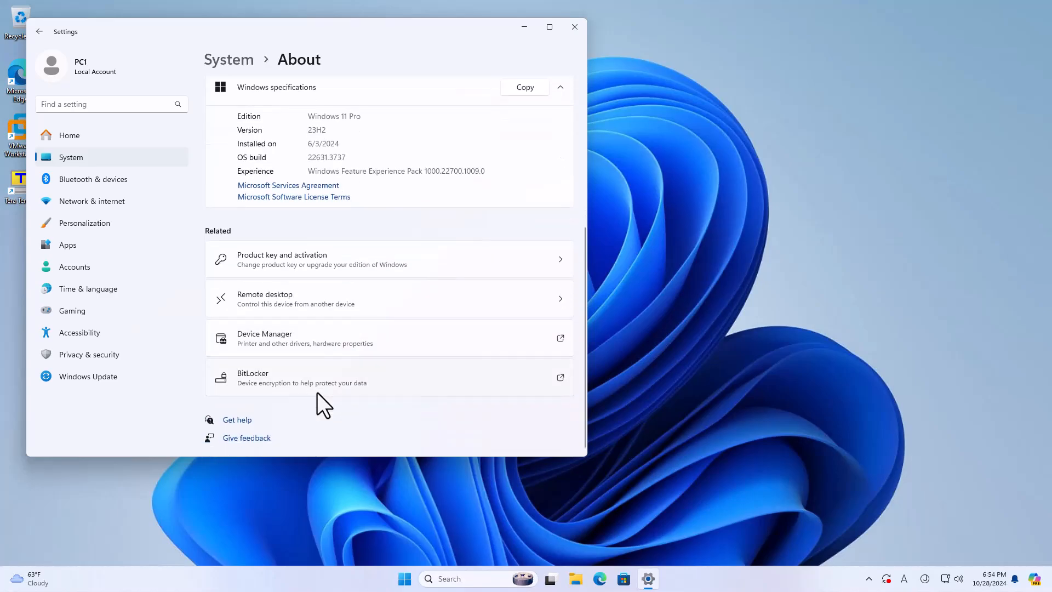
{"action": "scroll", "coordinate": [317, 393], "scroll_direction": "up", "scroll_amount": 5}
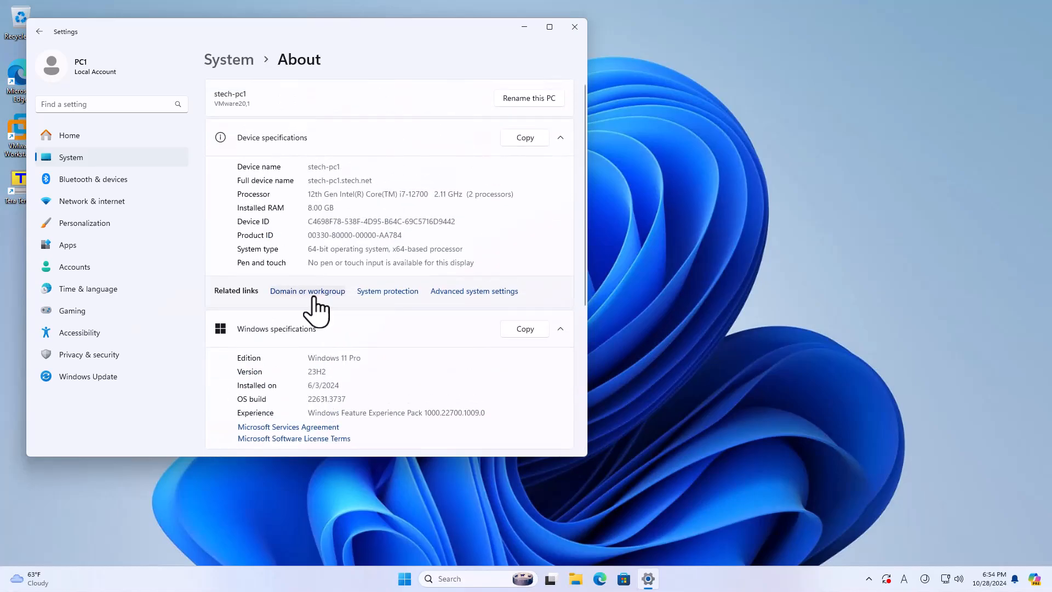
{"action": "left_click", "coordinate": [314, 297]}
Confirm the full name stech-pc1.stech.net in System Properties and About, then close Settings.
{"action": "left_click_drag", "start_coordinate": [113, 129], "coordinate": [173, 129]}
{"action": "left_click", "coordinate": [190, 274]}
{"action": "left_click", "coordinate": [549, 26]}
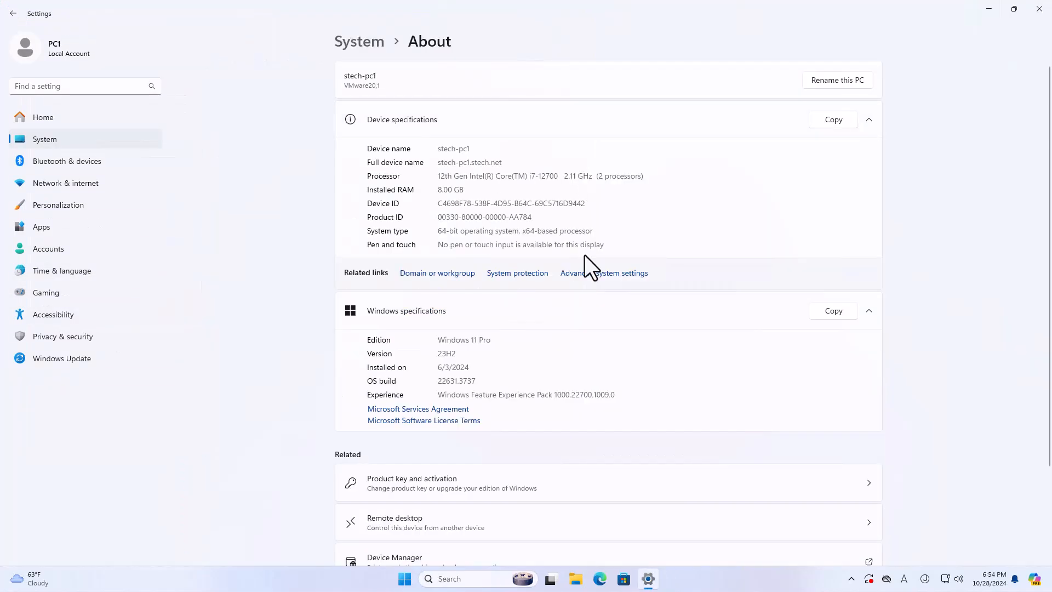
{"action": "left_click_drag", "start_coordinate": [441, 163], "coordinate": [520, 163]}
{"action": "left_click", "coordinate": [570, 166]}
{"action": "left_click", "coordinate": [1039, 10]}
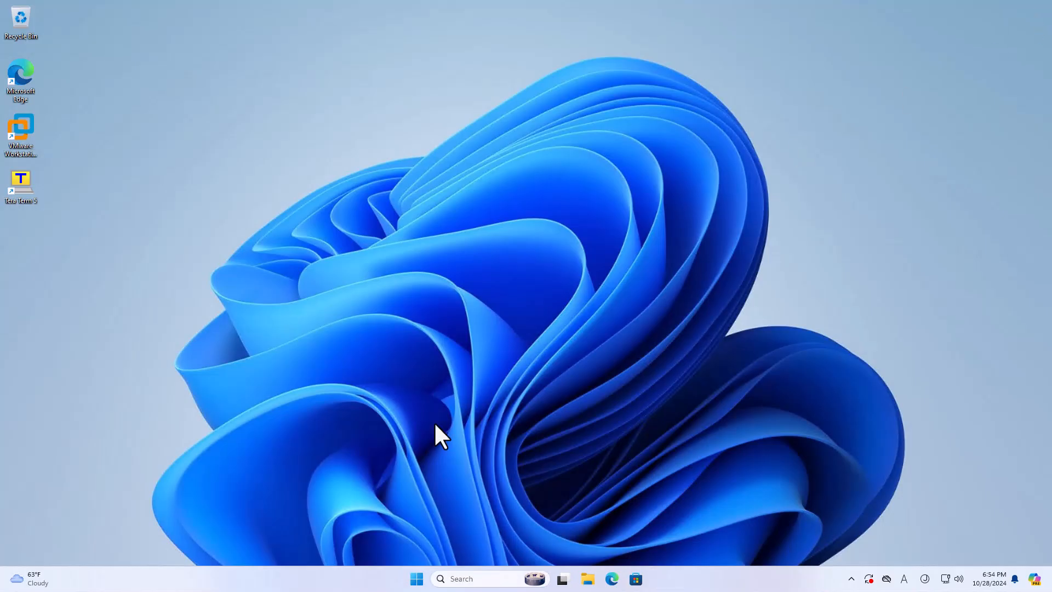
Open Computer Management and the local Administrators group's properties.
{"action": "right_click", "coordinate": [416, 579]}
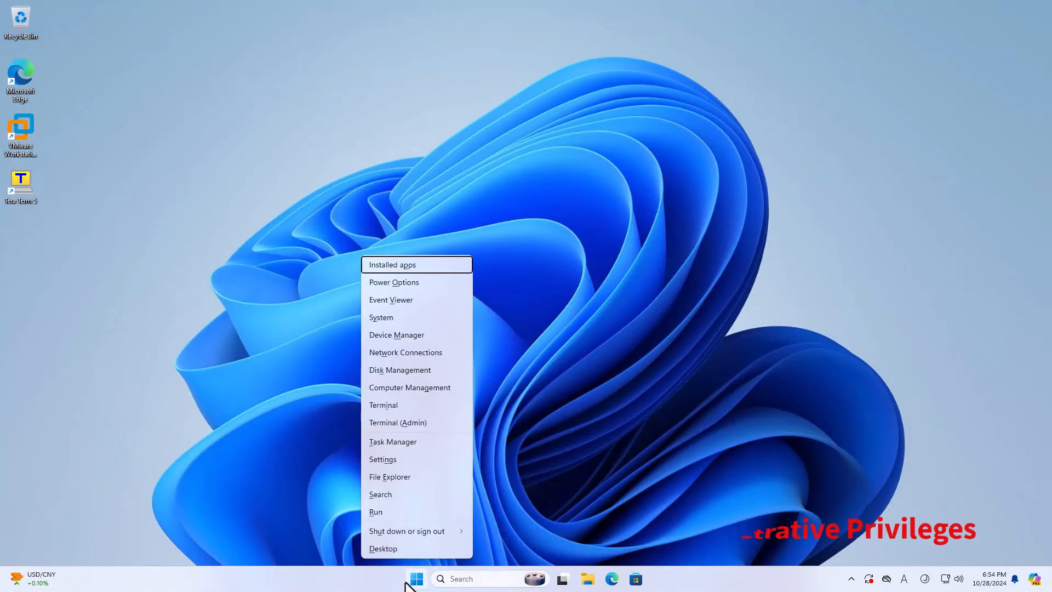
{"action": "left_click", "coordinate": [399, 388]}
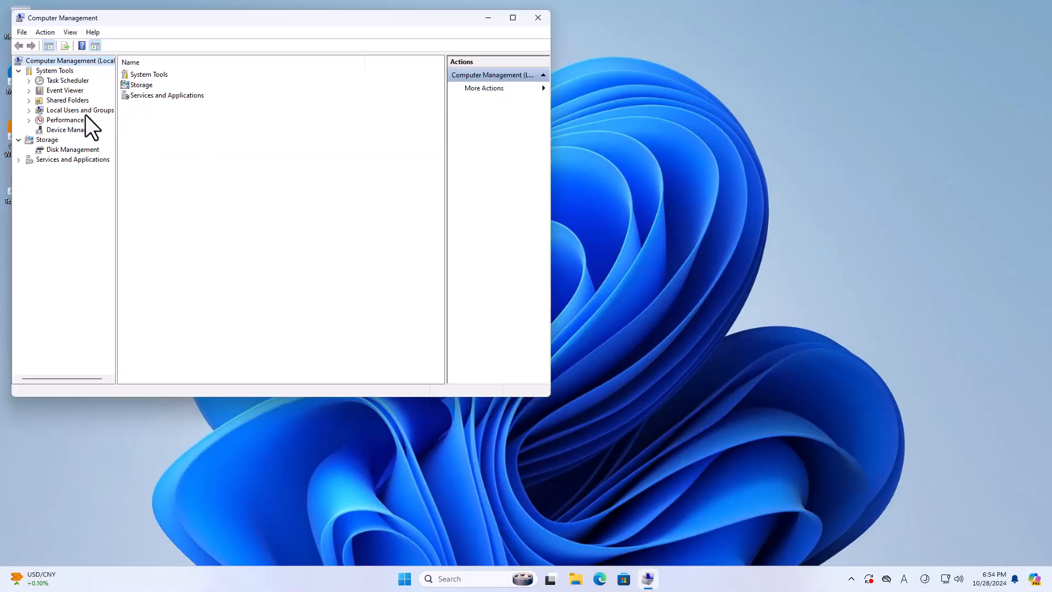
{"action": "left_click", "coordinate": [80, 109]}
{"action": "left_click", "coordinate": [134, 85]}
{"action": "double_click", "coordinate": [133, 85]}
{"action": "double_click", "coordinate": [133, 84]}
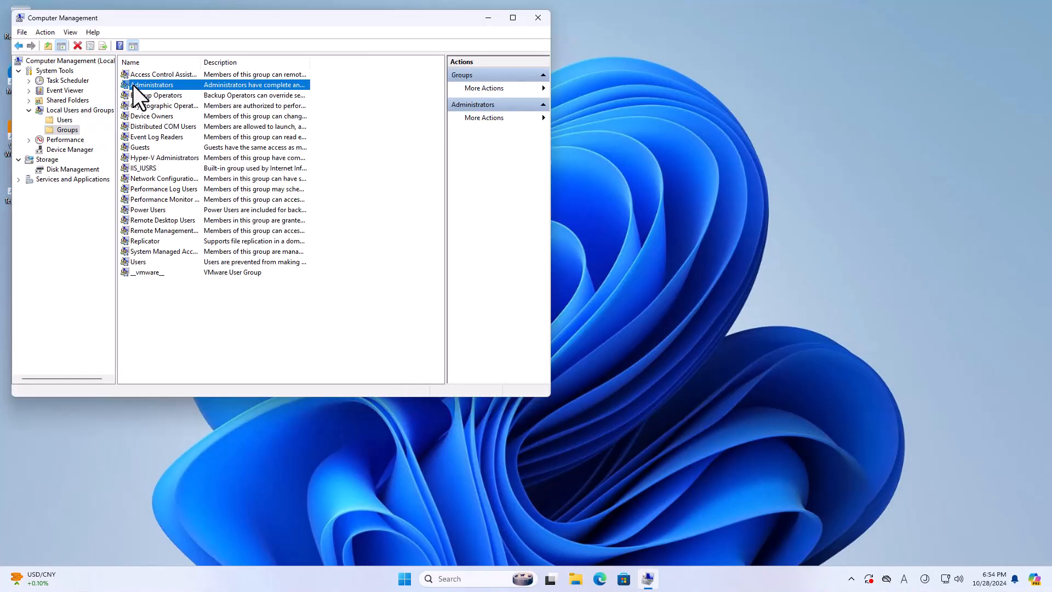
Add the stech domain user as a member, authenticating with domain credentials.
{"action": "left_click", "coordinate": [204, 293]}
{"action": "type", "text": "stech1"}
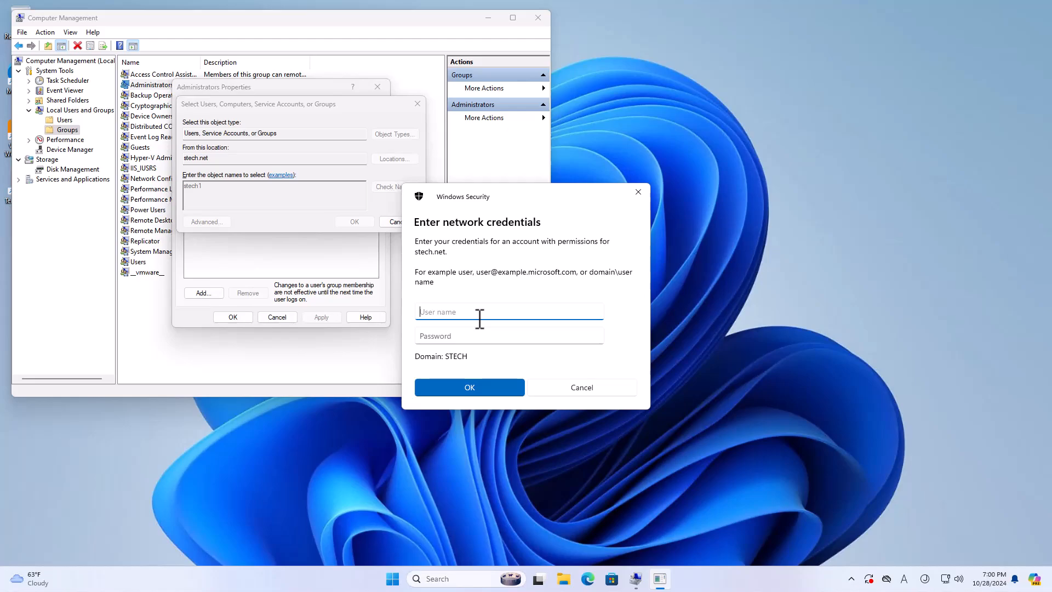
{"action": "type", "text": "stech1\""}
{"action": "key", "text": "BackSpace"}
{"action": "type", "text": "@"}
{"action": "key", "text": "BackSpace"}
{"action": "key", "text": "Tab"}
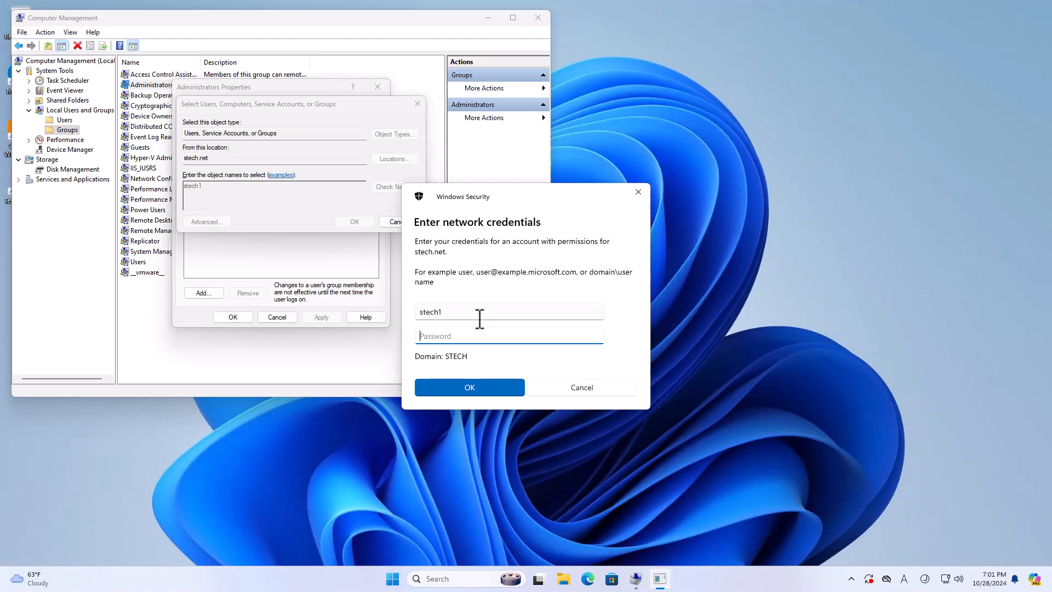
{"action": "type", "text": "••••••••"}
{"action": "left_click", "coordinate": [478, 385]}
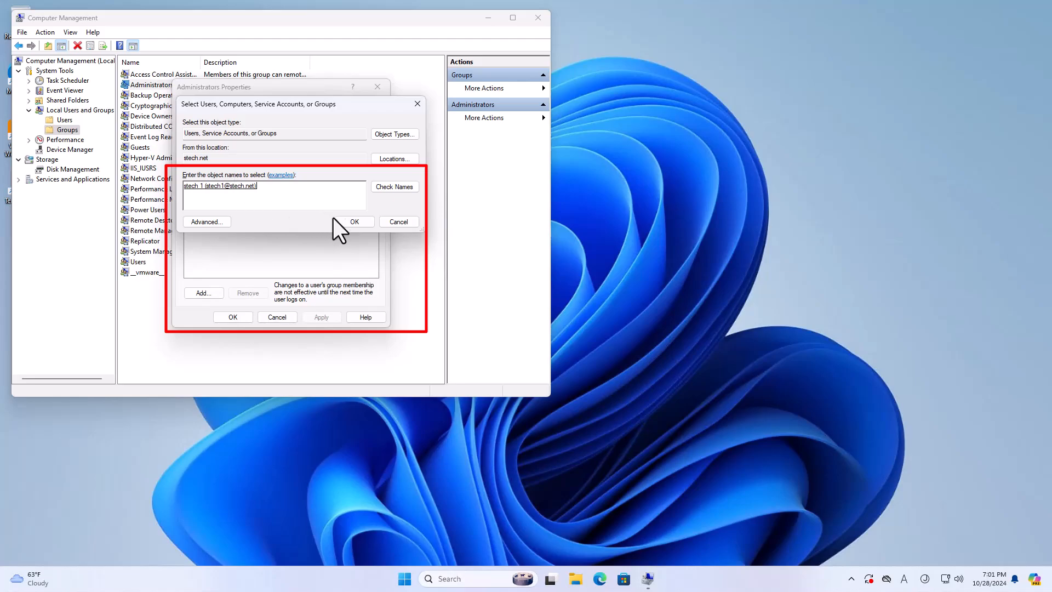
Confirm, apply and close the Administrators group changes.
{"action": "left_click", "coordinate": [364, 226]}
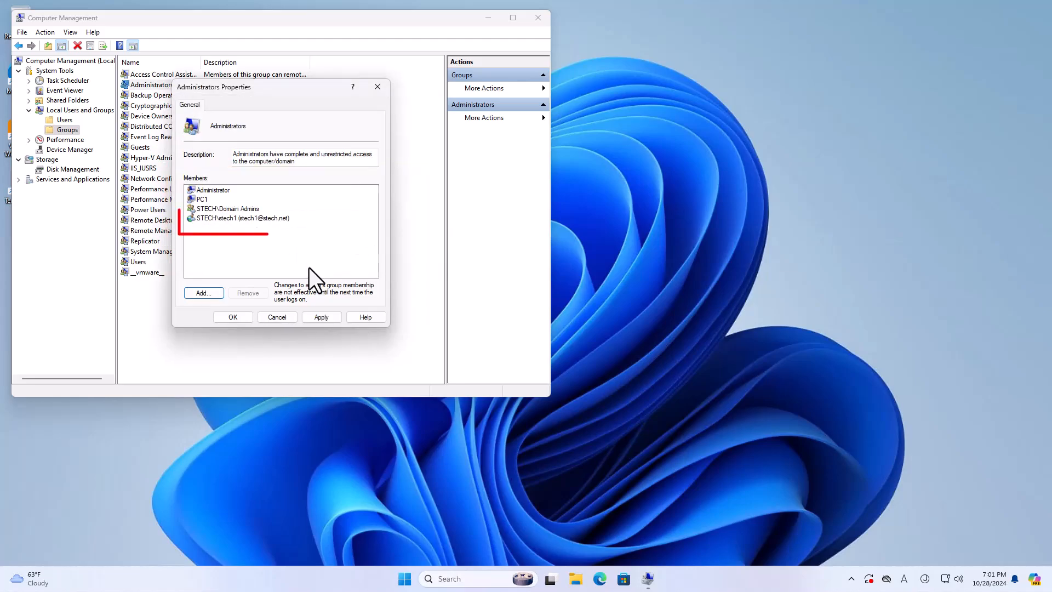
{"action": "left_click", "coordinate": [322, 317]}
{"action": "left_click", "coordinate": [233, 317]}
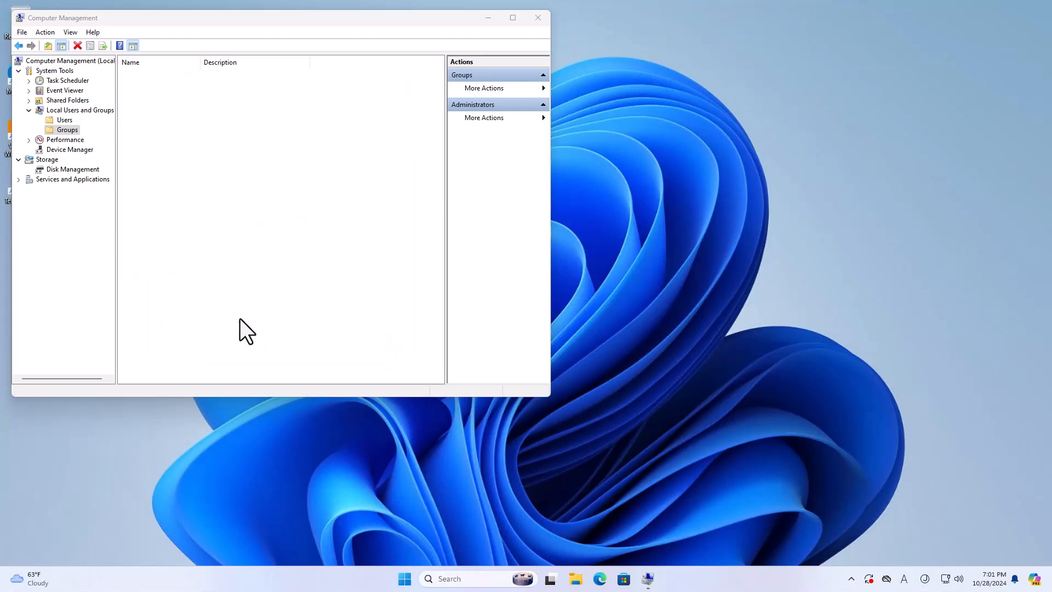
Sign out, then as the domain user run whoami in Command Prompt.
{"action": "left_click", "coordinate": [537, 17]}
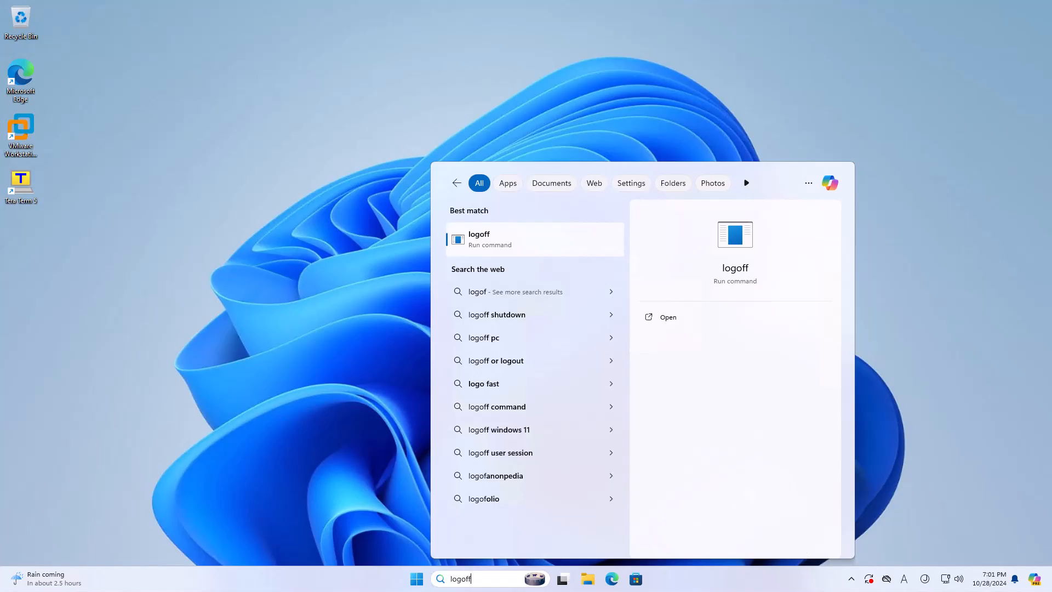
{"action": "key", "text": "Return"}
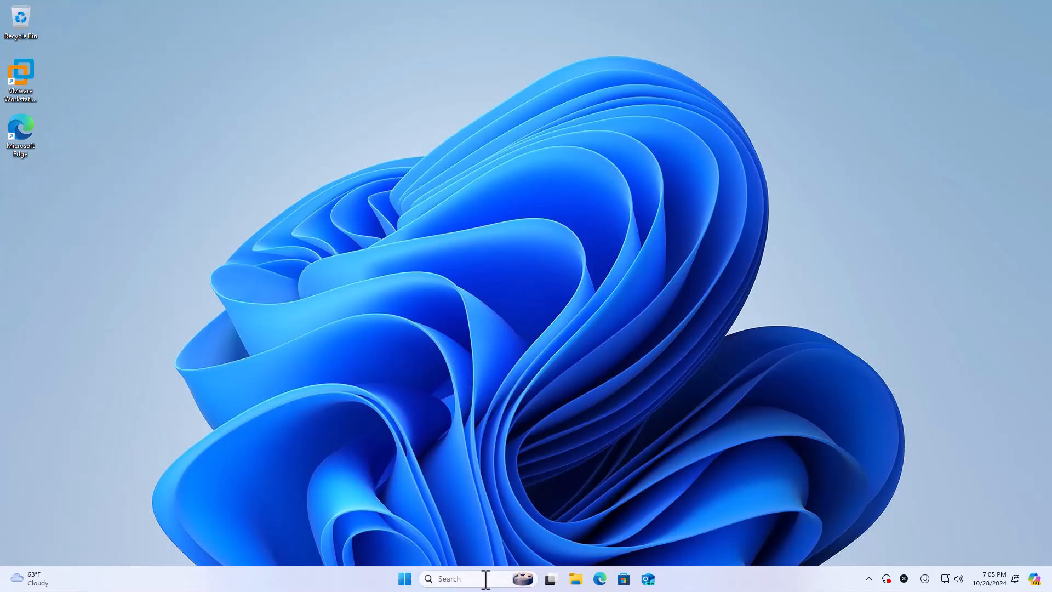
{"action": "left_click", "coordinate": [485, 578]}
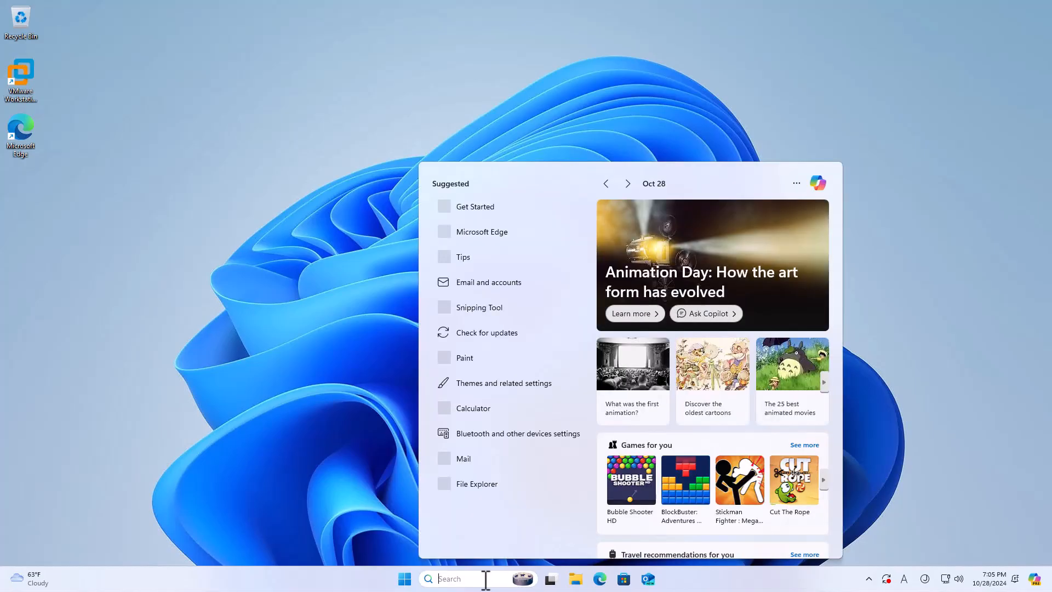
{"action": "type", "text": "cmd"}
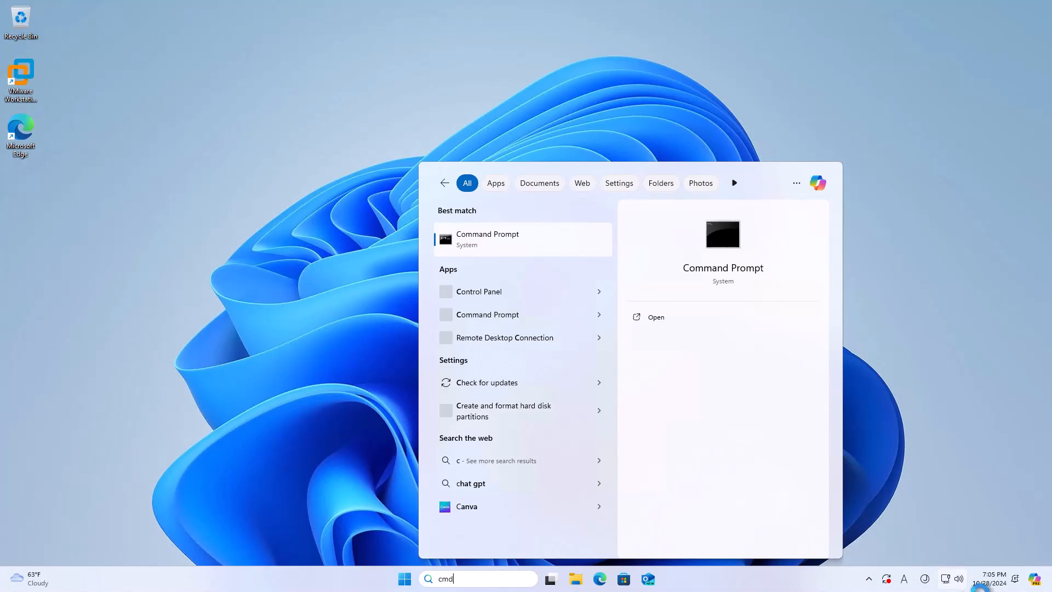
{"action": "key", "text": "Return"}
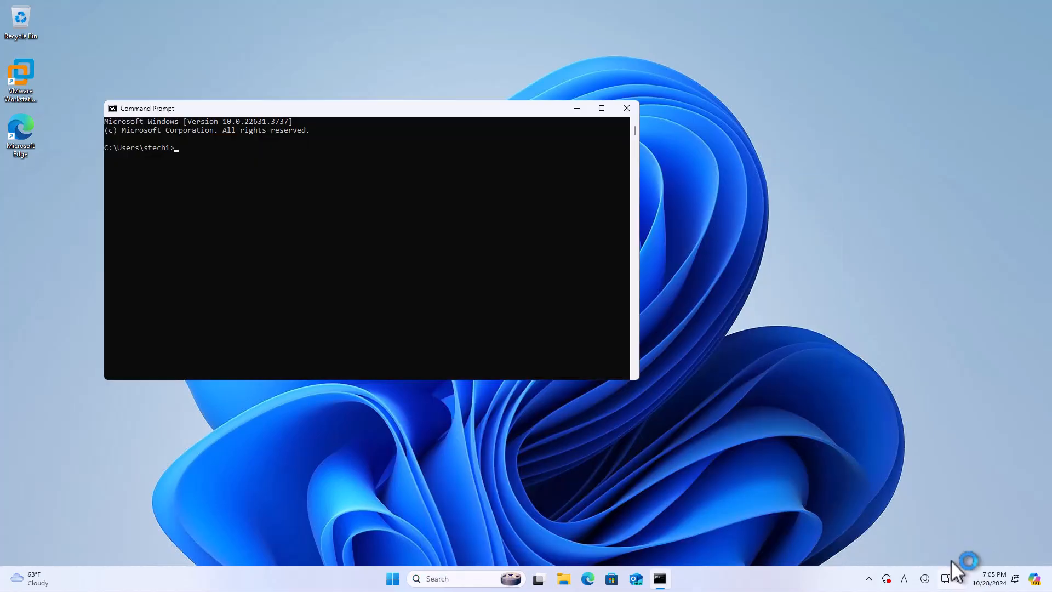
{"action": "left_click", "coordinate": [383, 156]}
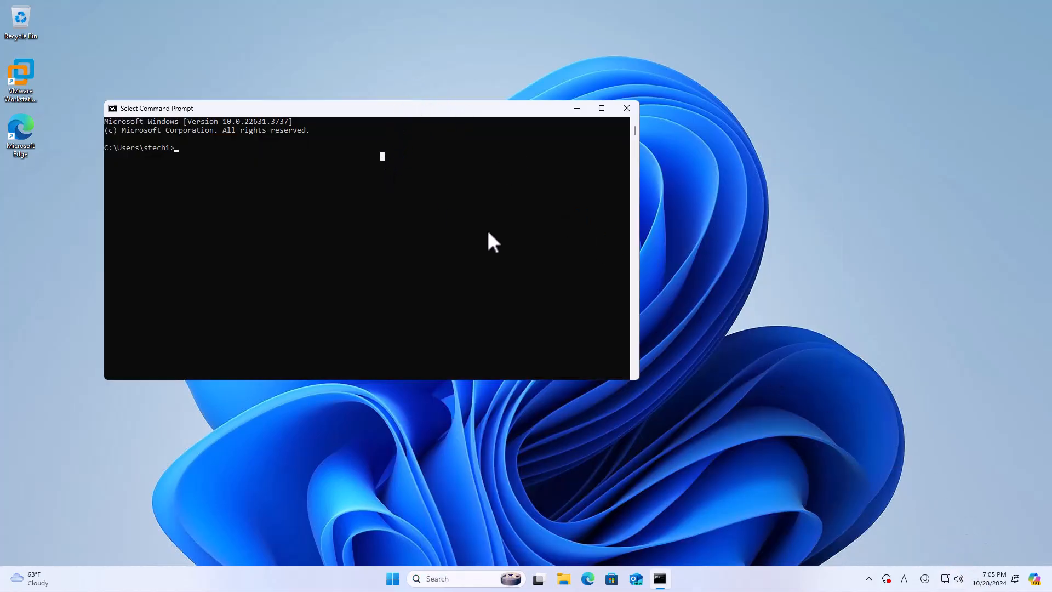
{"action": "type", "text": "whoami"}
{"action": "key", "text": "Return"}
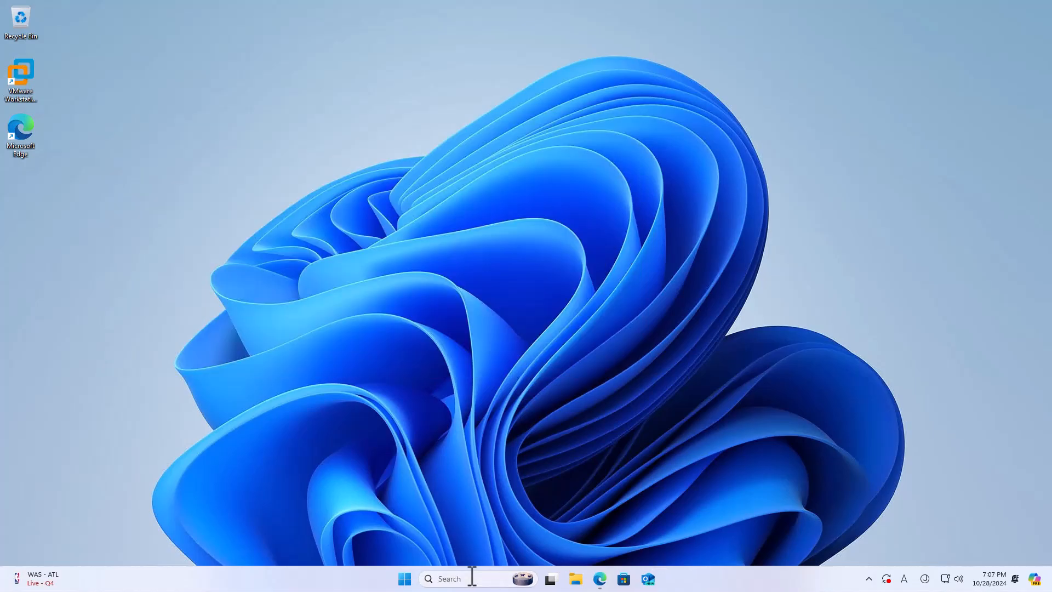
Run sysdm.cpl to verify stech-pc1.stech.net in domain stech.net, then close it.
{"action": "left_click", "coordinate": [477, 575]}
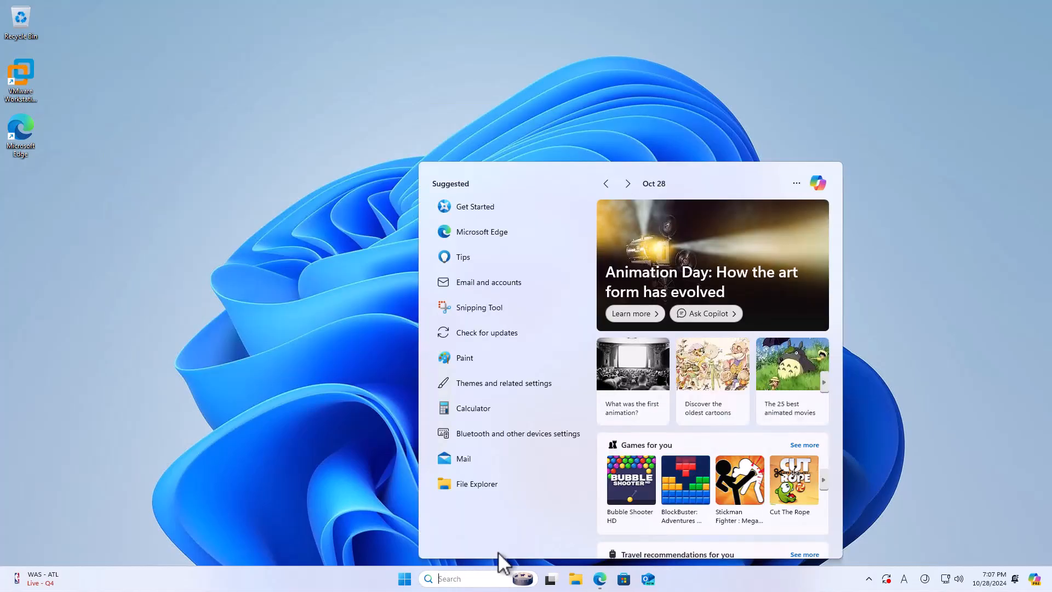
{"action": "type", "text": "cmd"}
{"action": "key", "text": "BackSpace"}
{"action": "key", "text": "BackSpace"}
{"action": "key", "text": "BackSpace"}
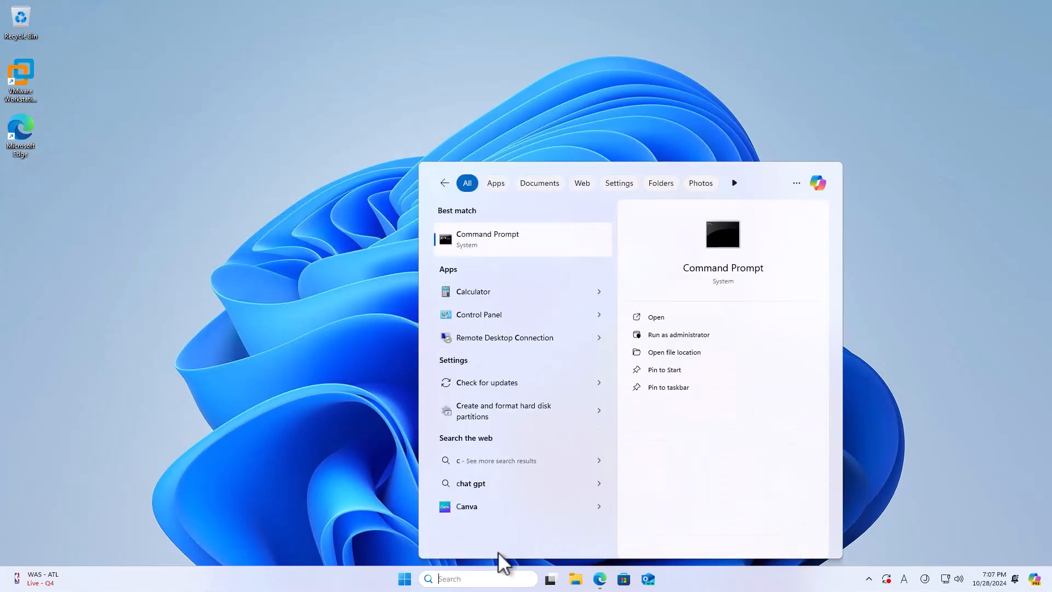
{"action": "type", "text": "sysdm.cpl"}
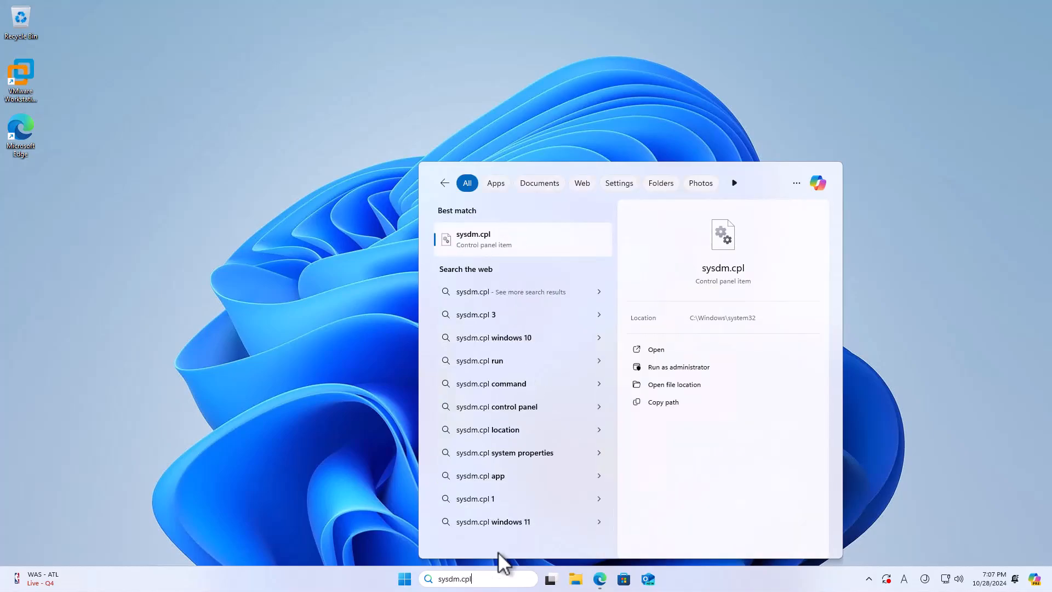
{"action": "key", "text": "Return"}
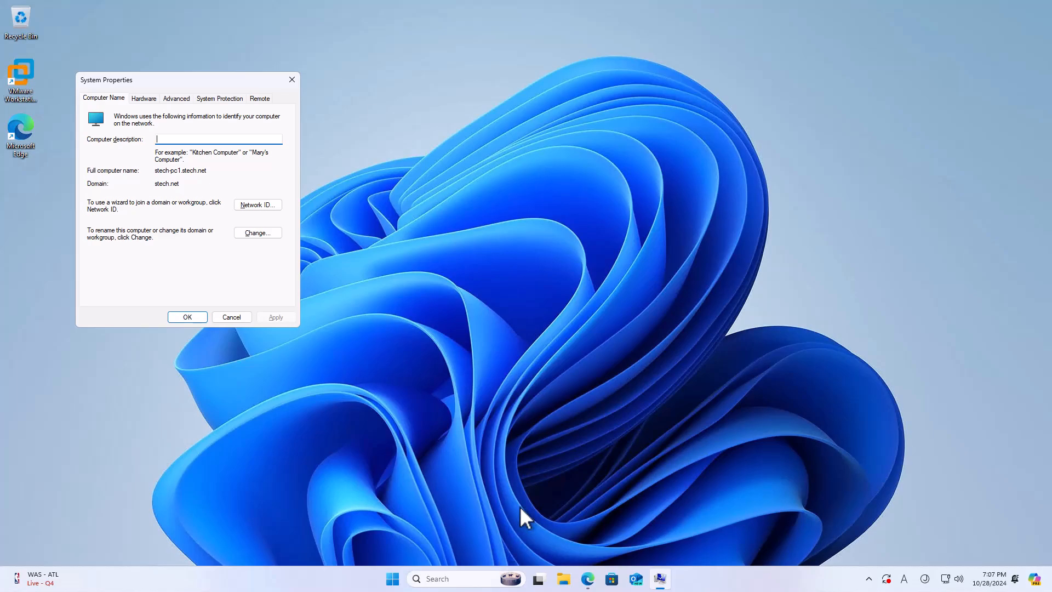
{"action": "left_click_drag", "start_coordinate": [160, 82], "coordinate": [284, 89]}
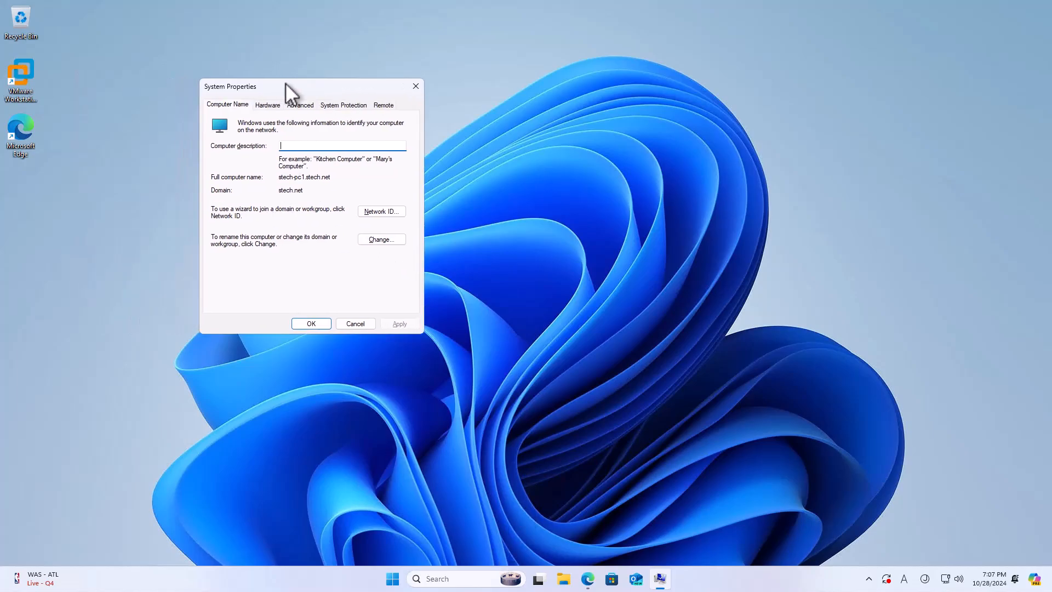
{"action": "left_click_drag", "start_coordinate": [278, 177], "coordinate": [345, 180]}
{"action": "left_click_drag", "start_coordinate": [283, 190], "coordinate": [334, 190]}
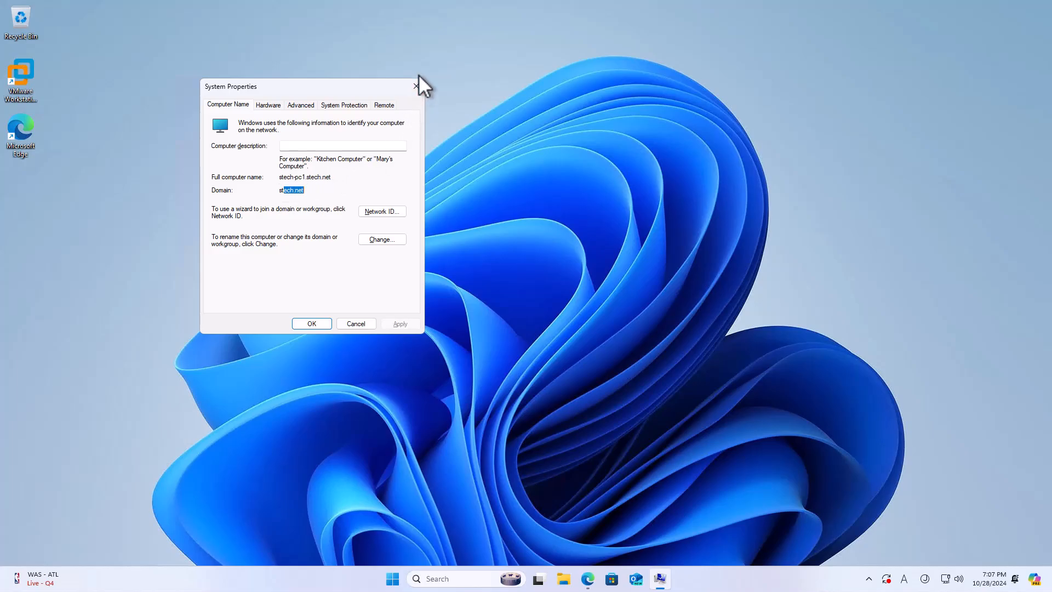
{"action": "left_click", "coordinate": [416, 86]}
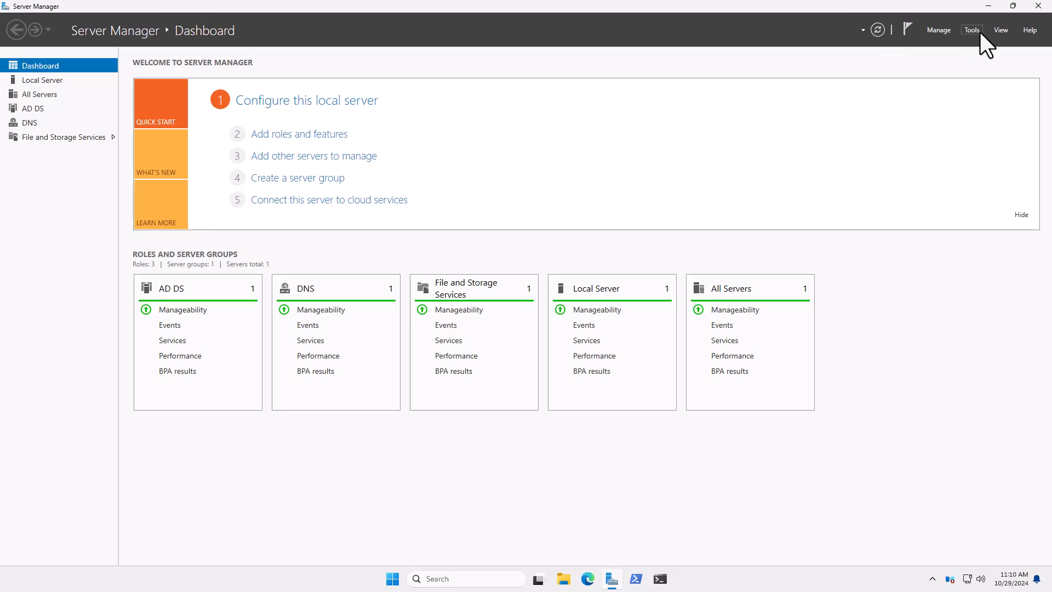
From Server Manager, open Active Directory Users and Computers and select STECH-PC1 under stech.net > Computers.
{"action": "left_click", "coordinate": [971, 30]}
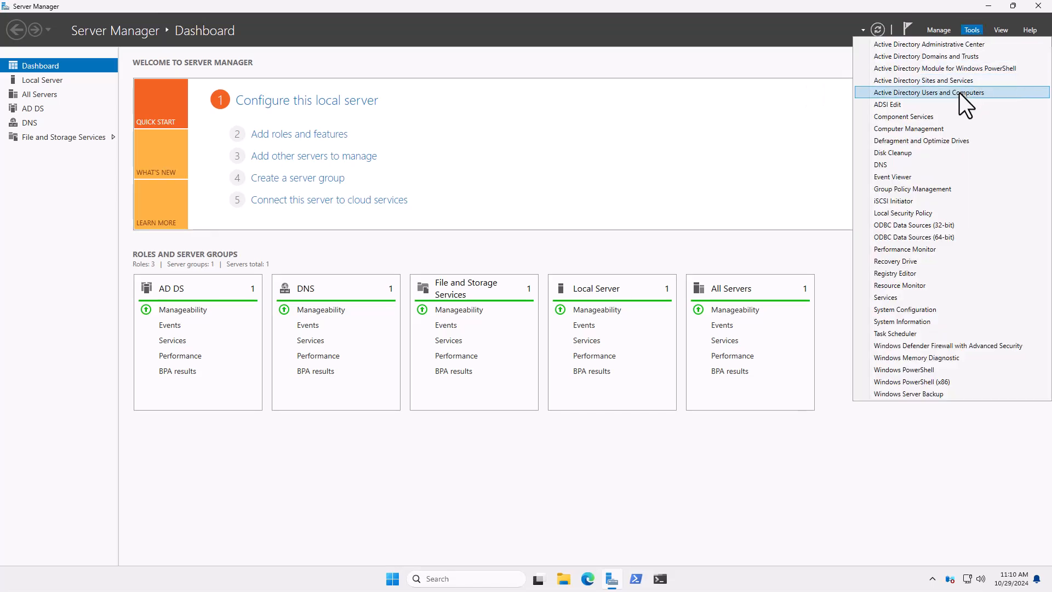
{"action": "left_click", "coordinate": [988, 6]}
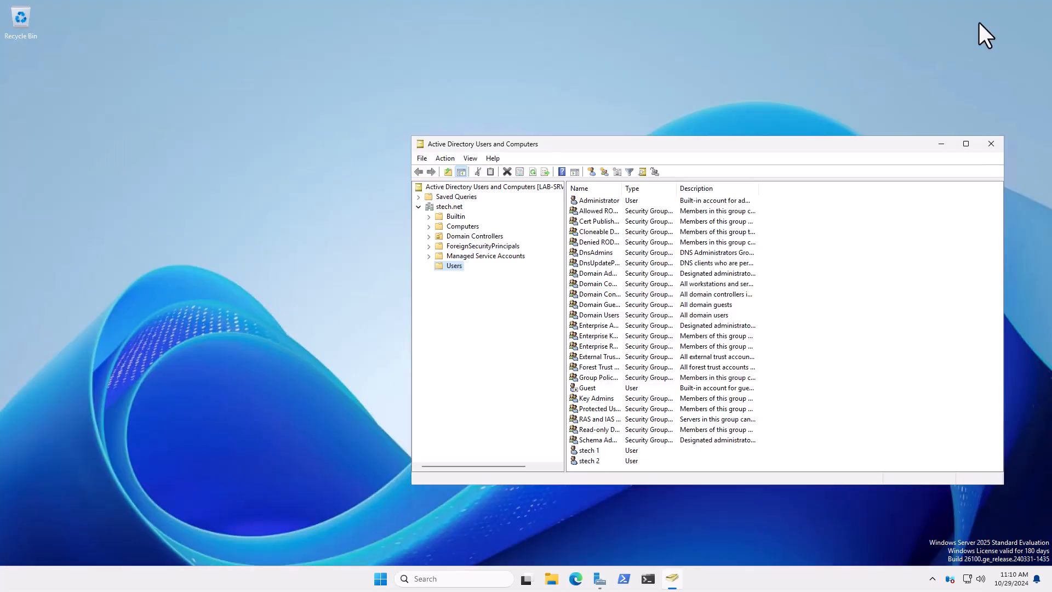
{"action": "left_click_drag", "start_coordinate": [881, 147], "coordinate": [863, 121]}
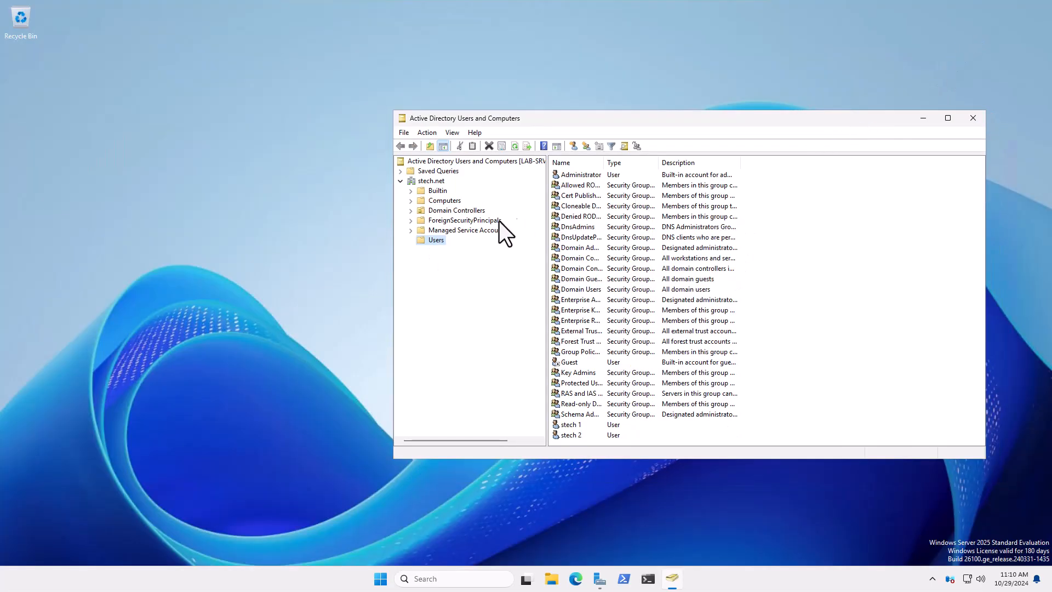
{"action": "left_click", "coordinate": [425, 184]}
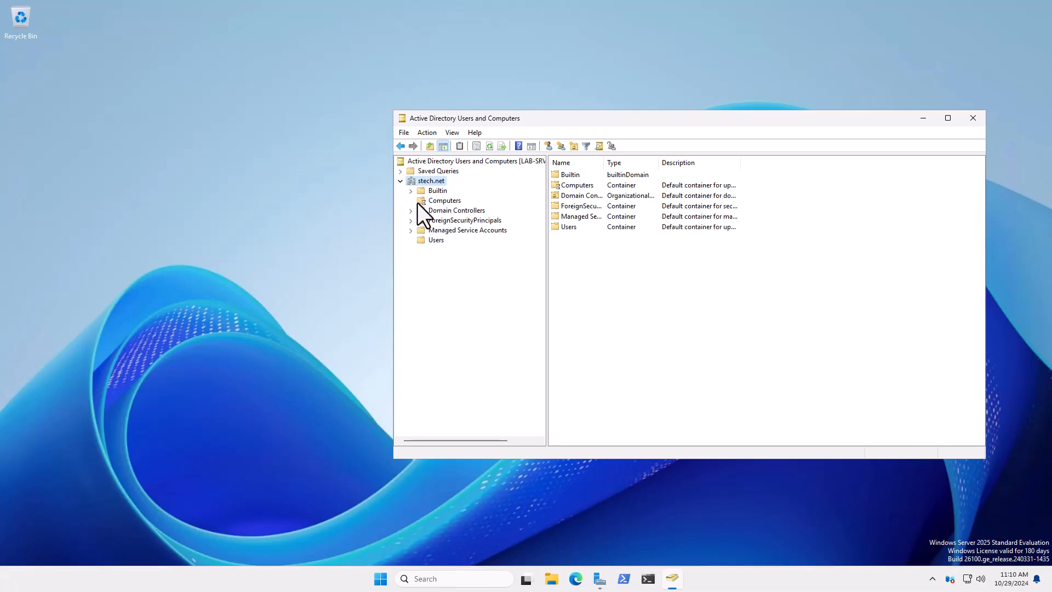
{"action": "left_click", "coordinate": [448, 201]}
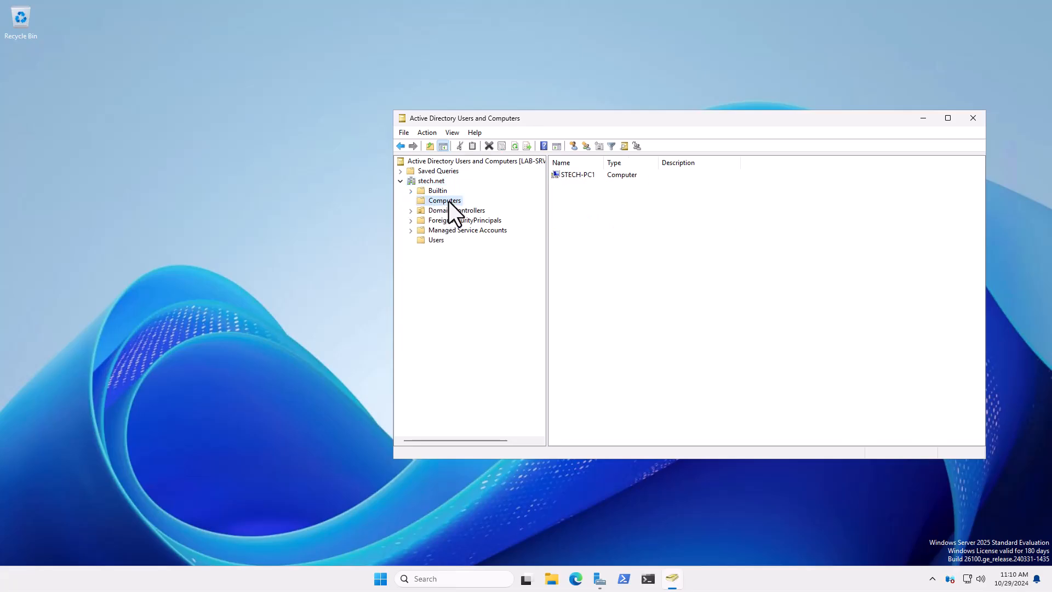
{"action": "left_click", "coordinate": [574, 174]}
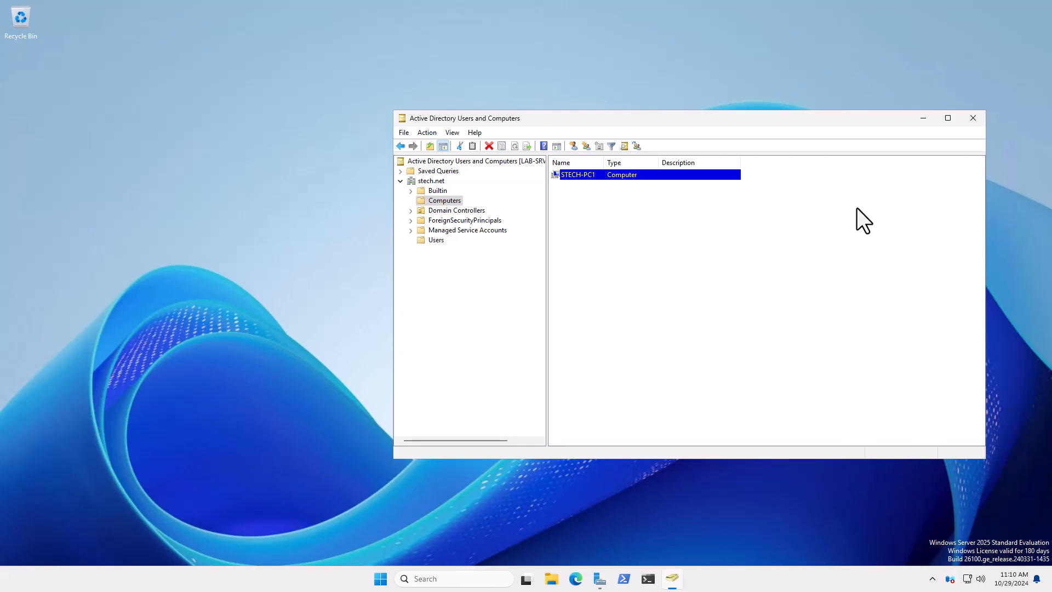